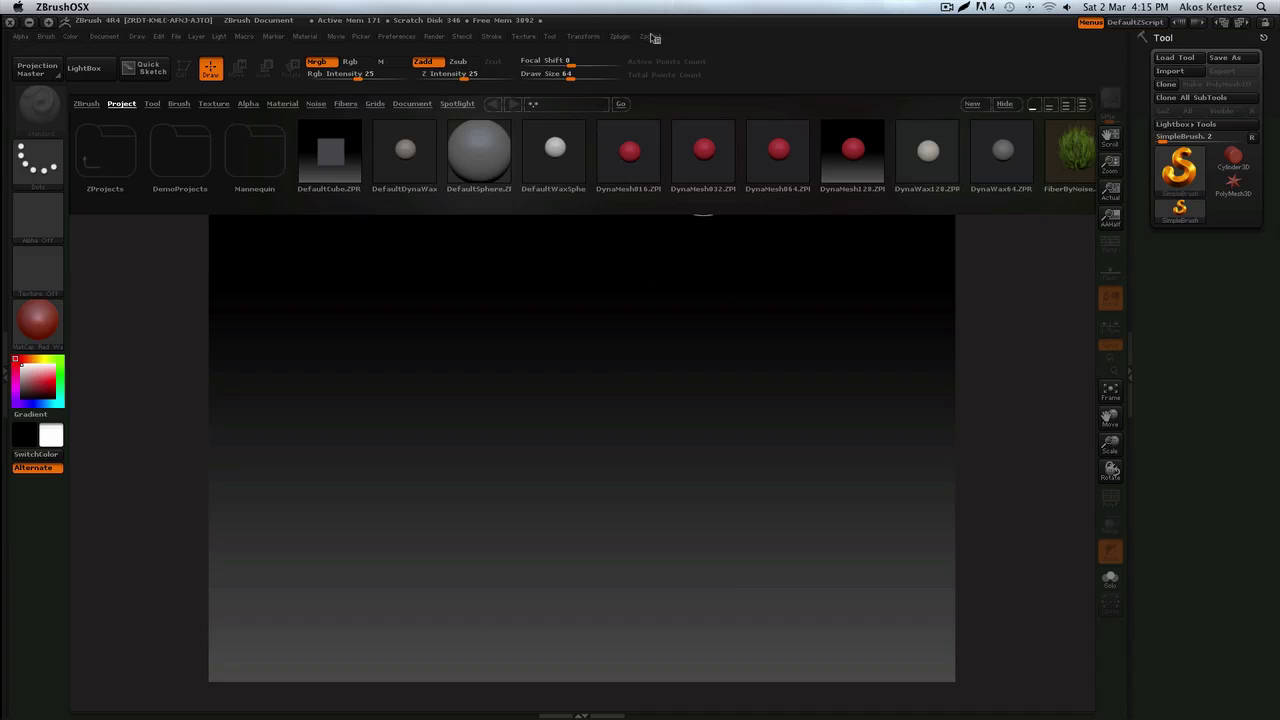
# Step: Hide the LightBox browser and create a new document sized to the window with WSize
pyautogui.click(1006, 104)
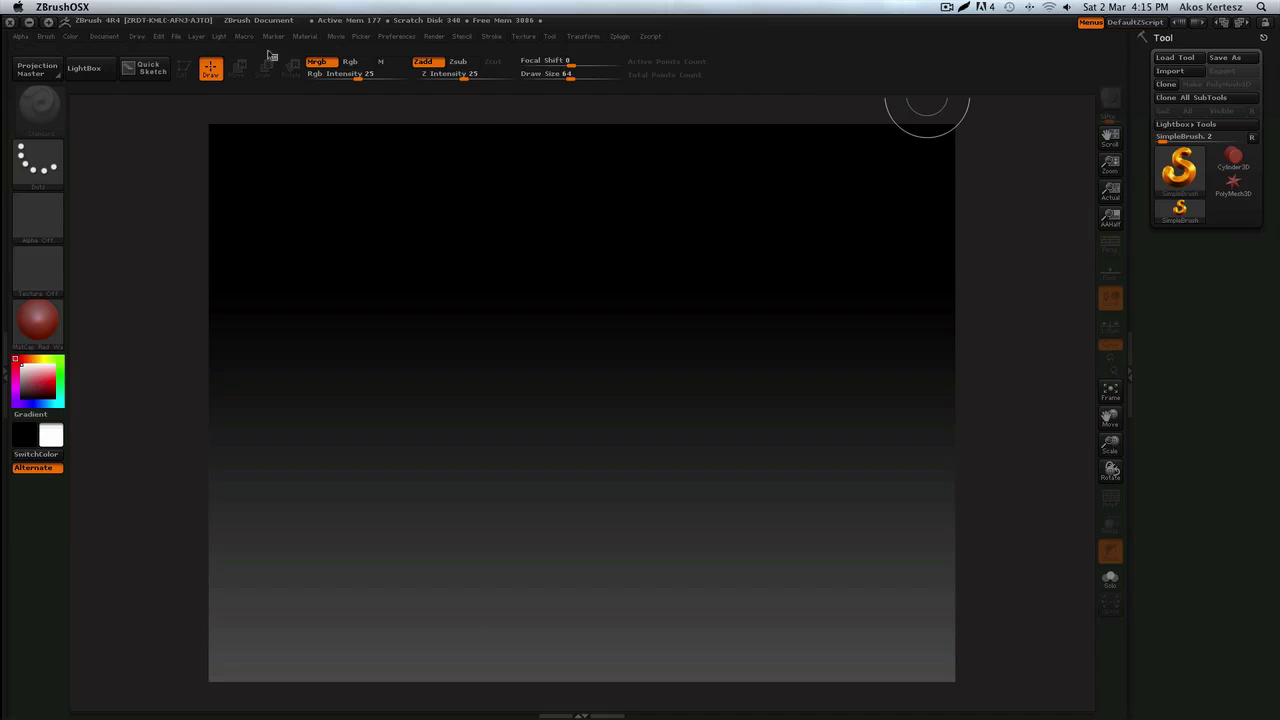
pyautogui.click(112, 38)
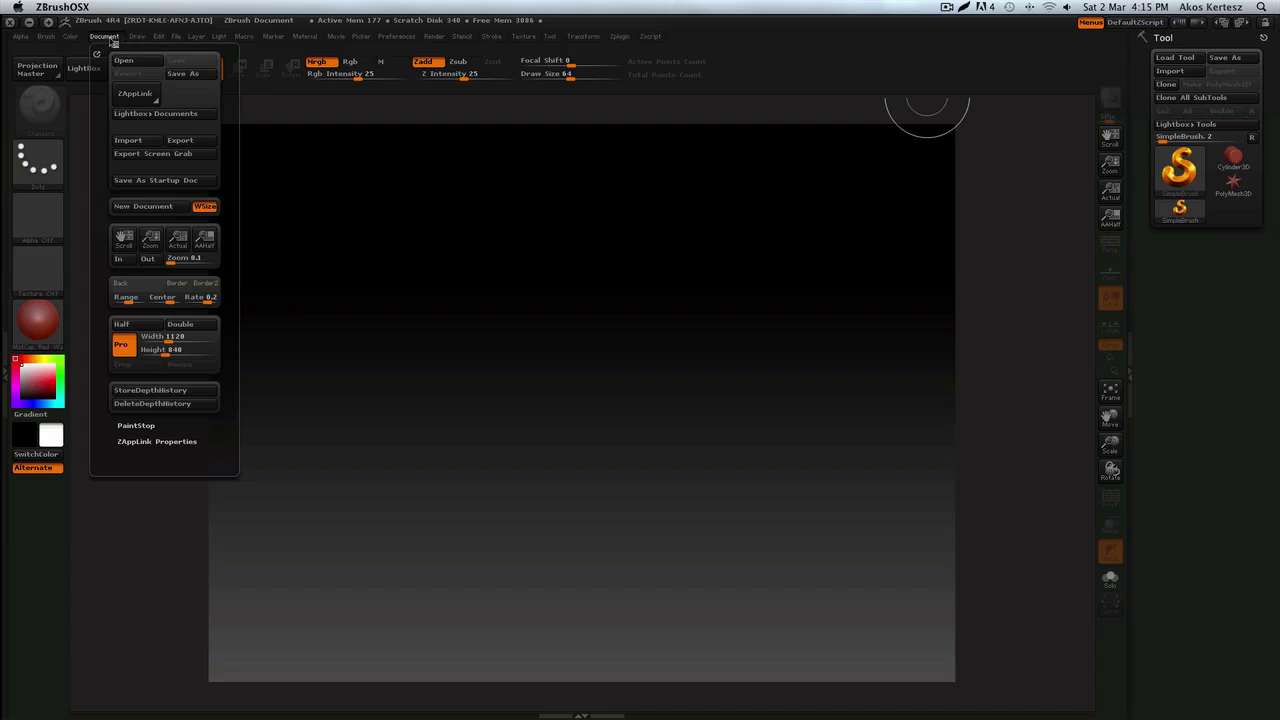
pyautogui.click(127, 207)
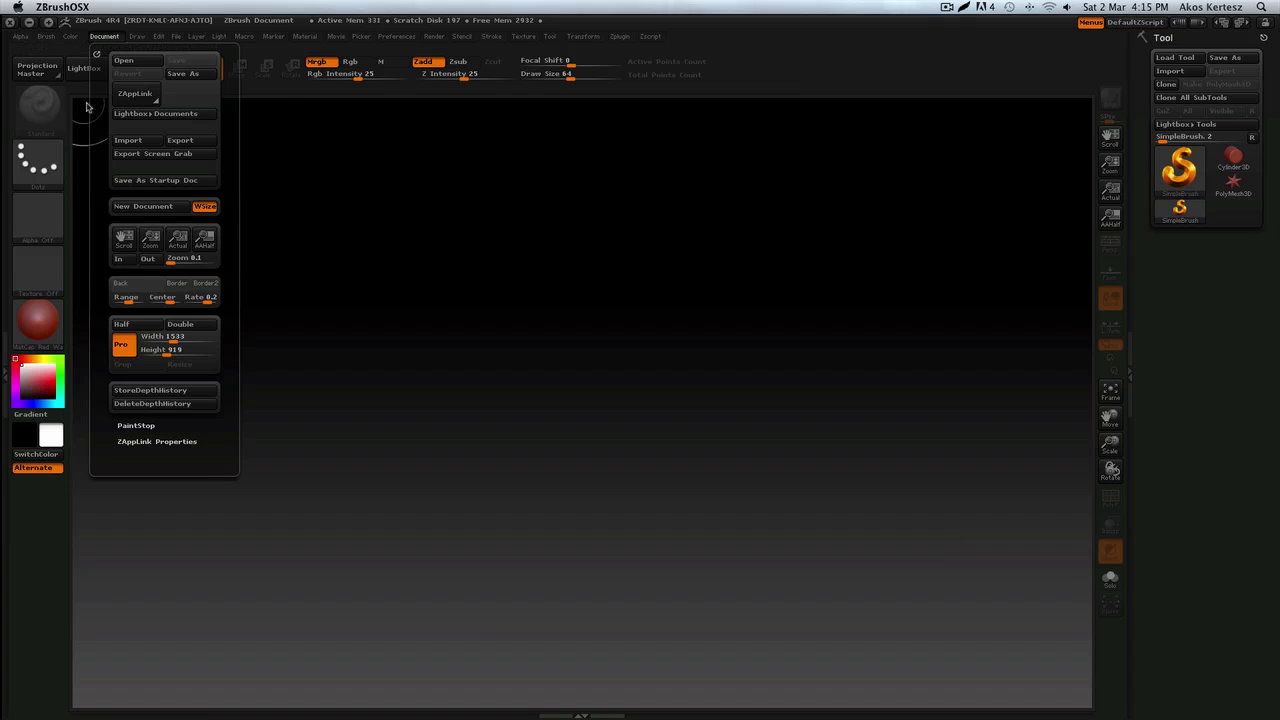
pyautogui.click(108, 38)
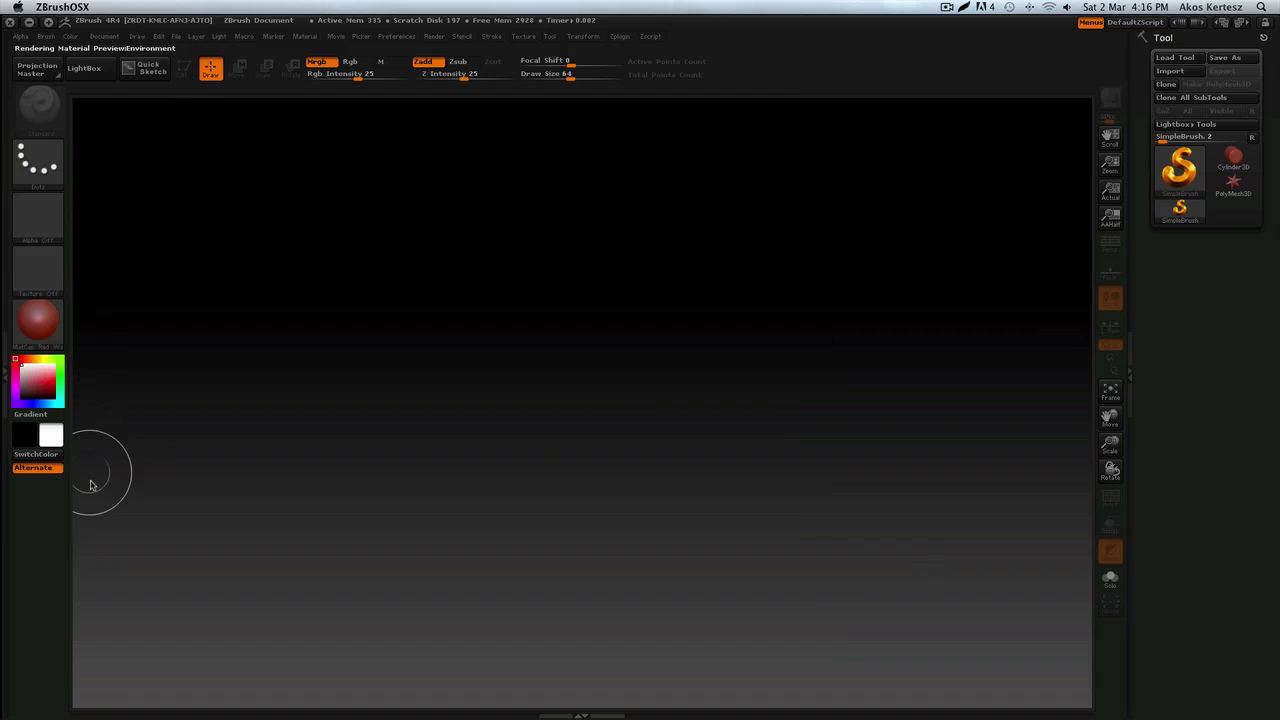
# Step: Set the material to Flat Color and import AXE-REFI.jpg from the Desktop into the document
pyautogui.click(50, 333)
pyautogui.click(114, 540)
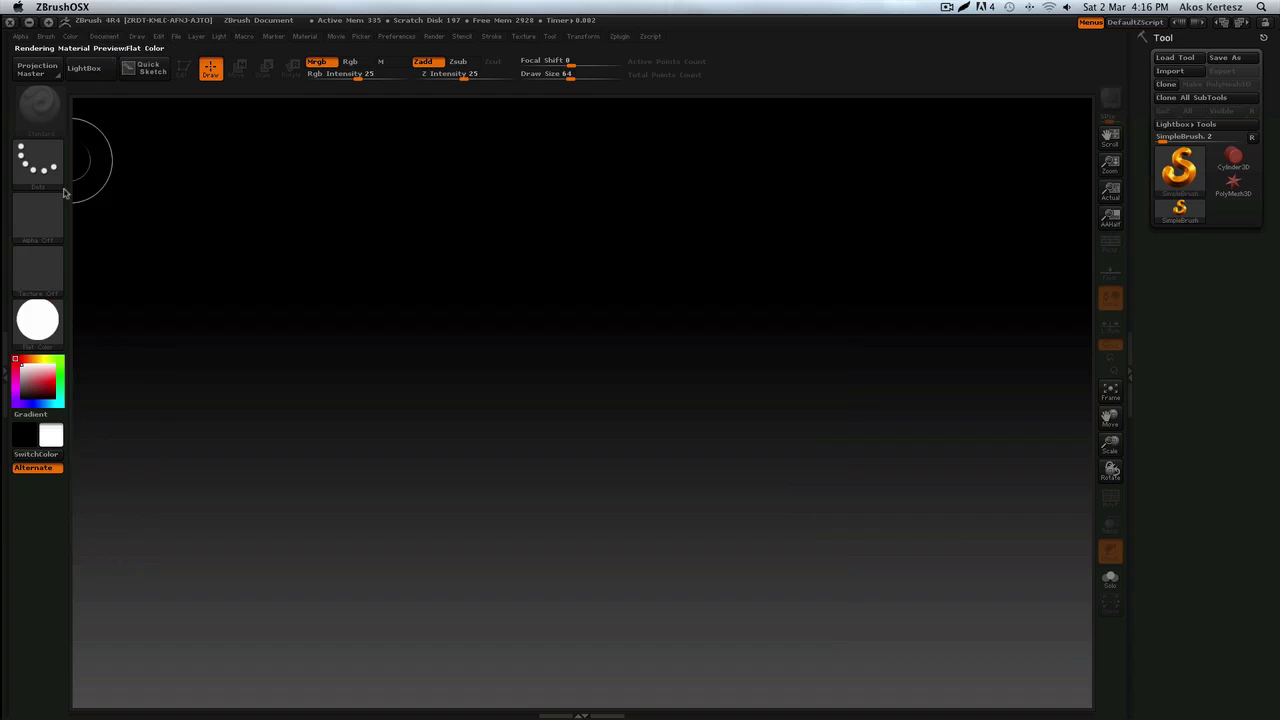
pyautogui.click(104, 37)
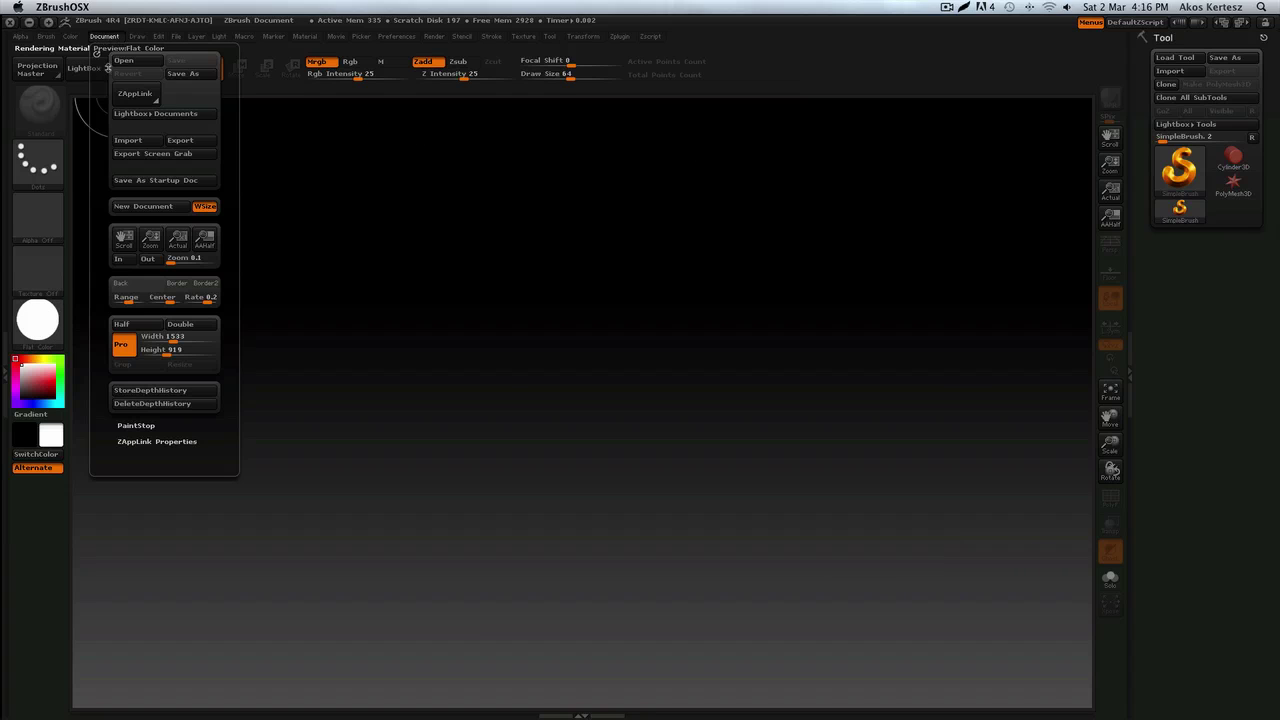
pyautogui.click(127, 140)
pyautogui.scroll(-2, 489, 314)
pyautogui.scroll(-5, 489, 314)
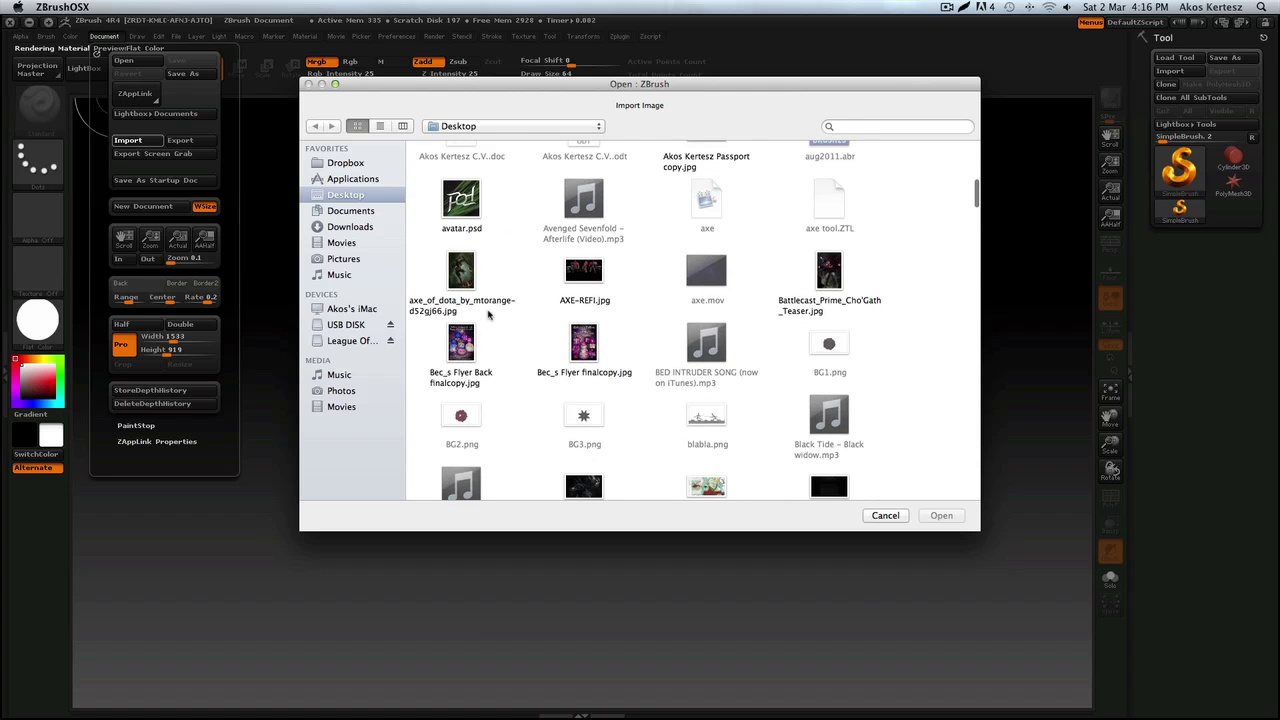
pyautogui.doubleClick(585, 262)
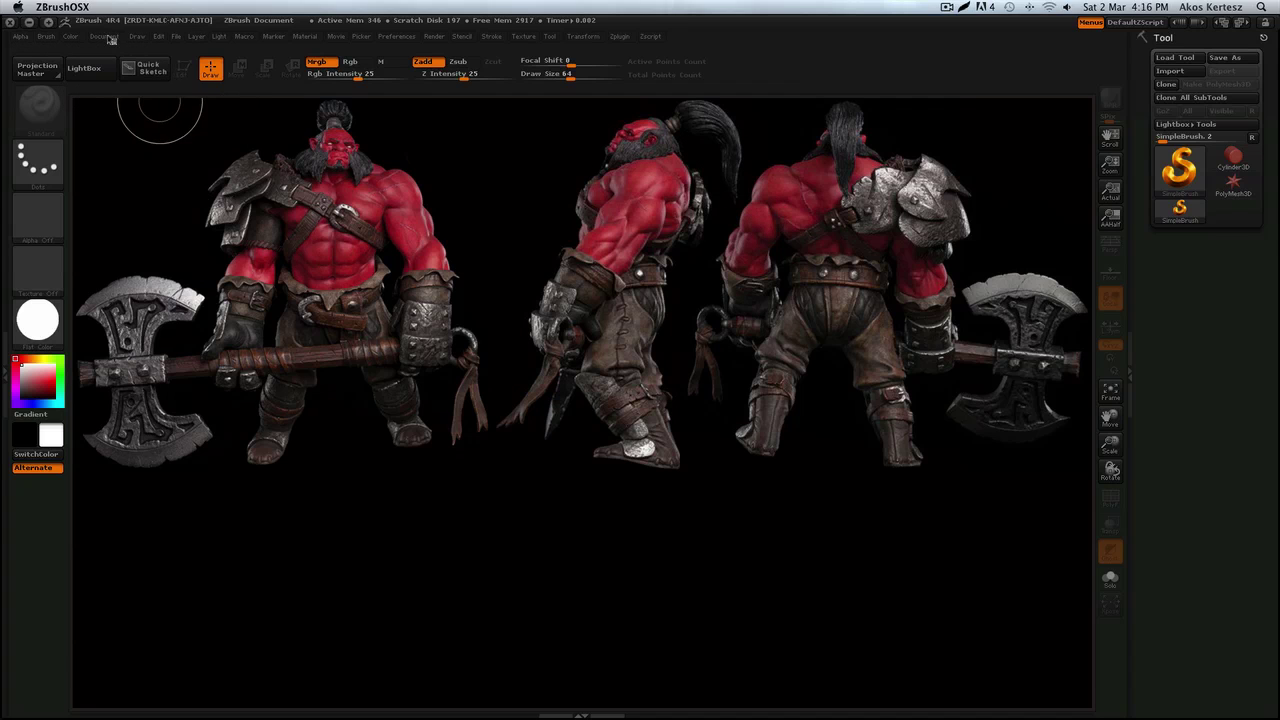
# Step: Replace the imported reference image with a new blank document
pyautogui.click(108, 38)
pyautogui.click(138, 208)
pyautogui.click(584, 214)
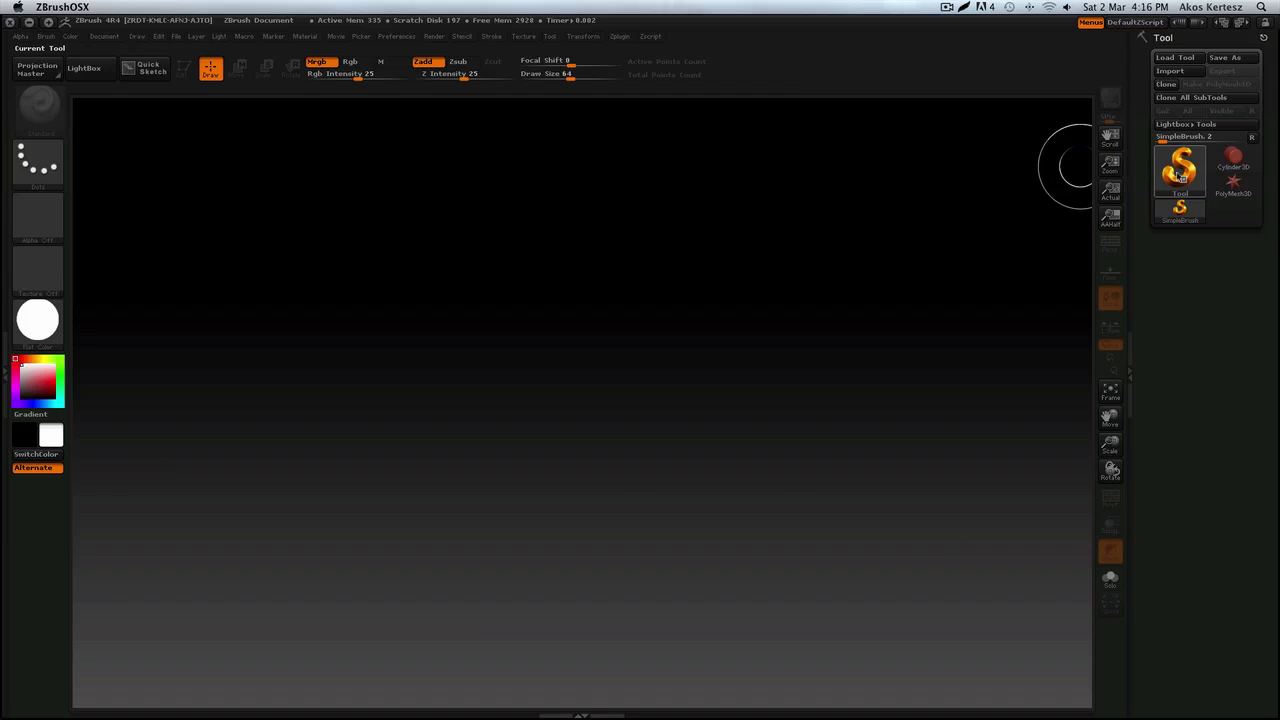
# Step: Draw a ZSphere upright in the middle of the canvas and turn on Edit mode
pyautogui.click(1180, 172)
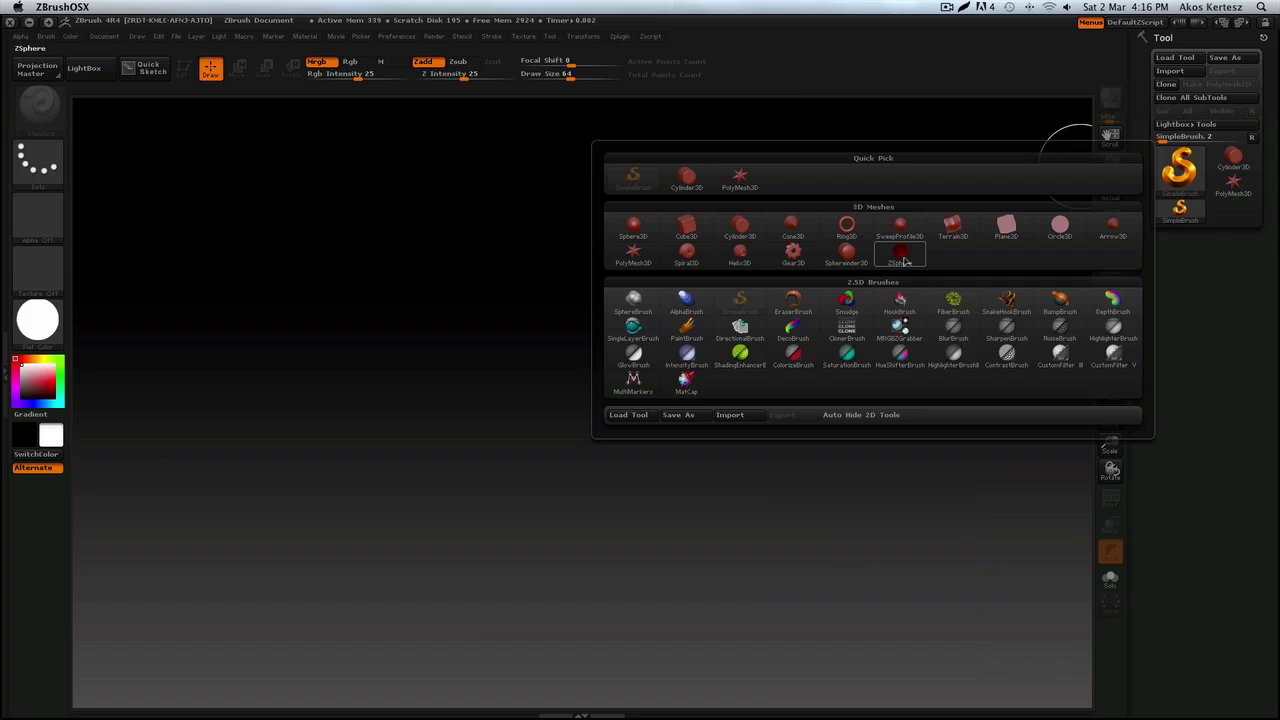
pyautogui.click(901, 258)
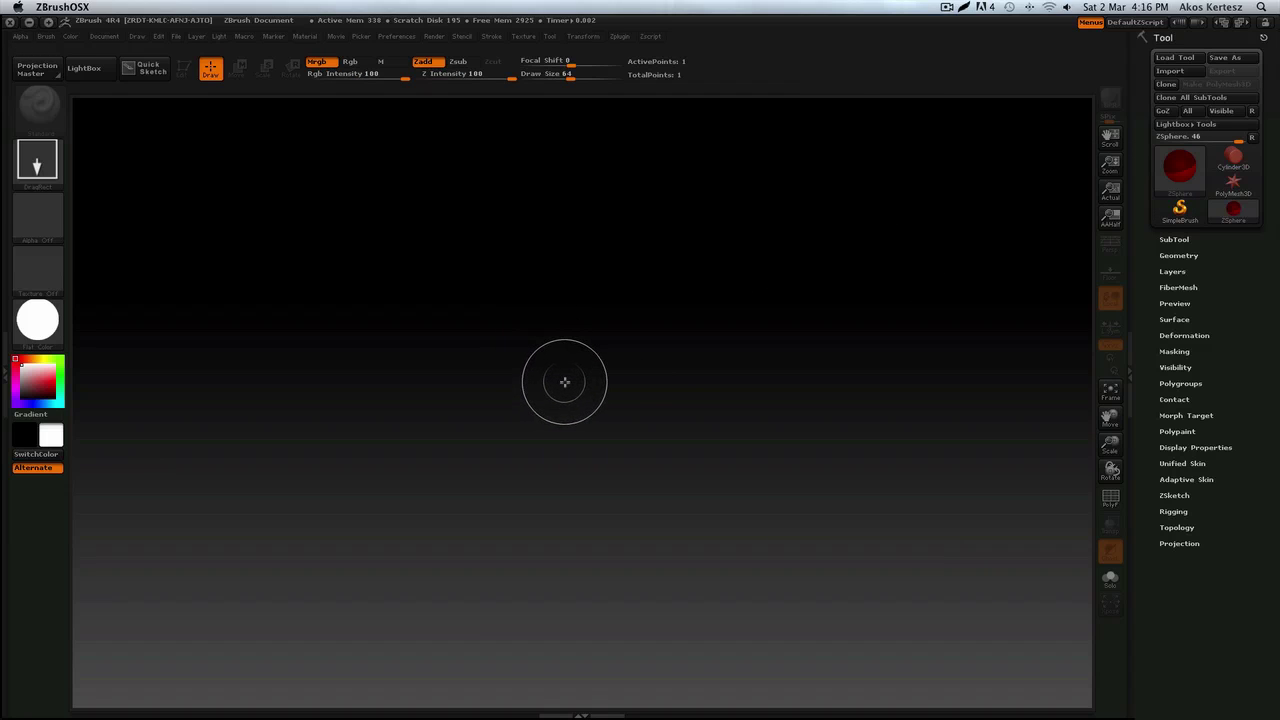
pyautogui.moveTo(567, 381); pyautogui.dragTo(592, 305)
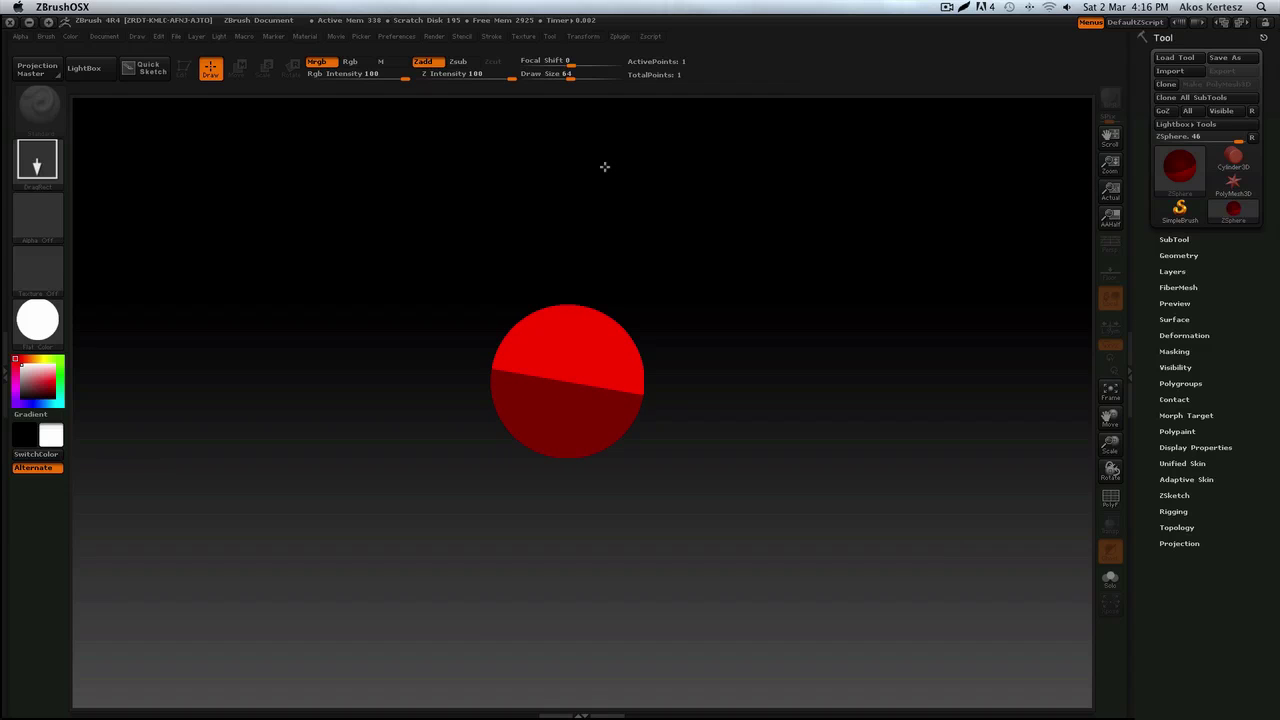
pyautogui.keyDown('shift'); pyautogui.moveTo(605, 167); pyautogui.dragTo(605, 167); pyautogui.keyUp('shift')
pyautogui.press('t')
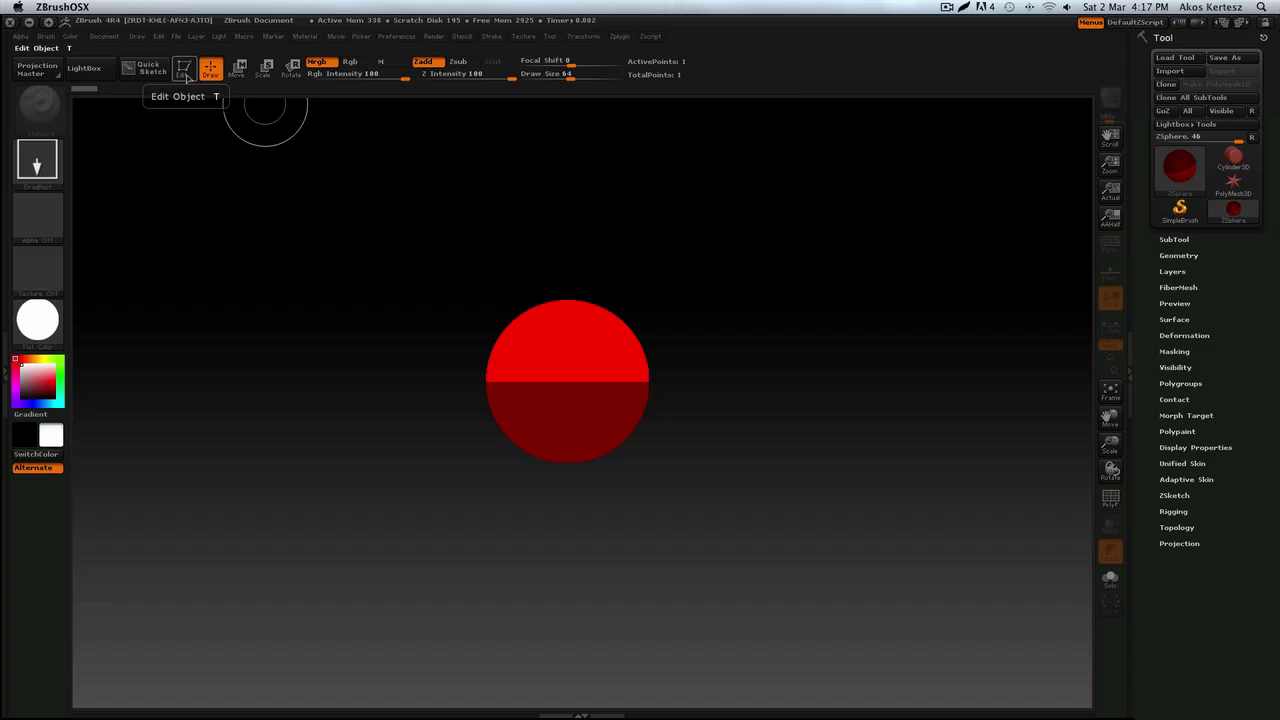
pyautogui.click(184, 68)
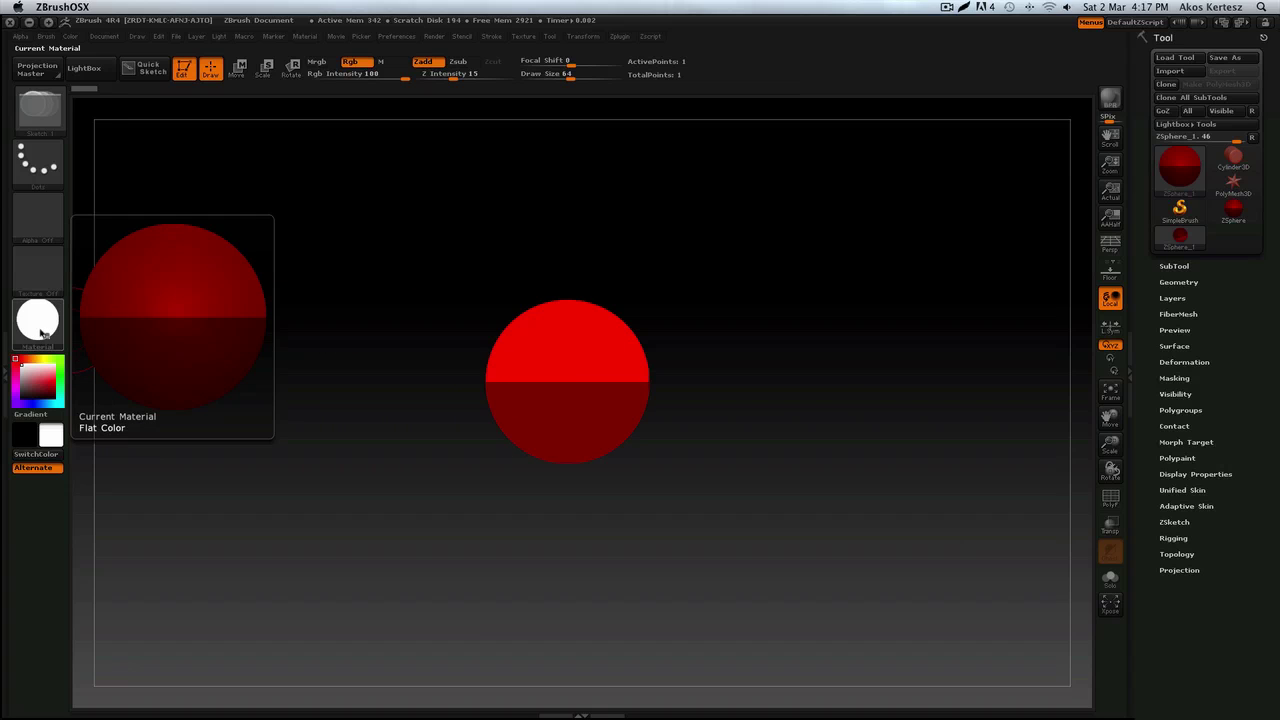
# Step: Change the ZSphere's material to MatCap Gray
pyautogui.click(40, 325)
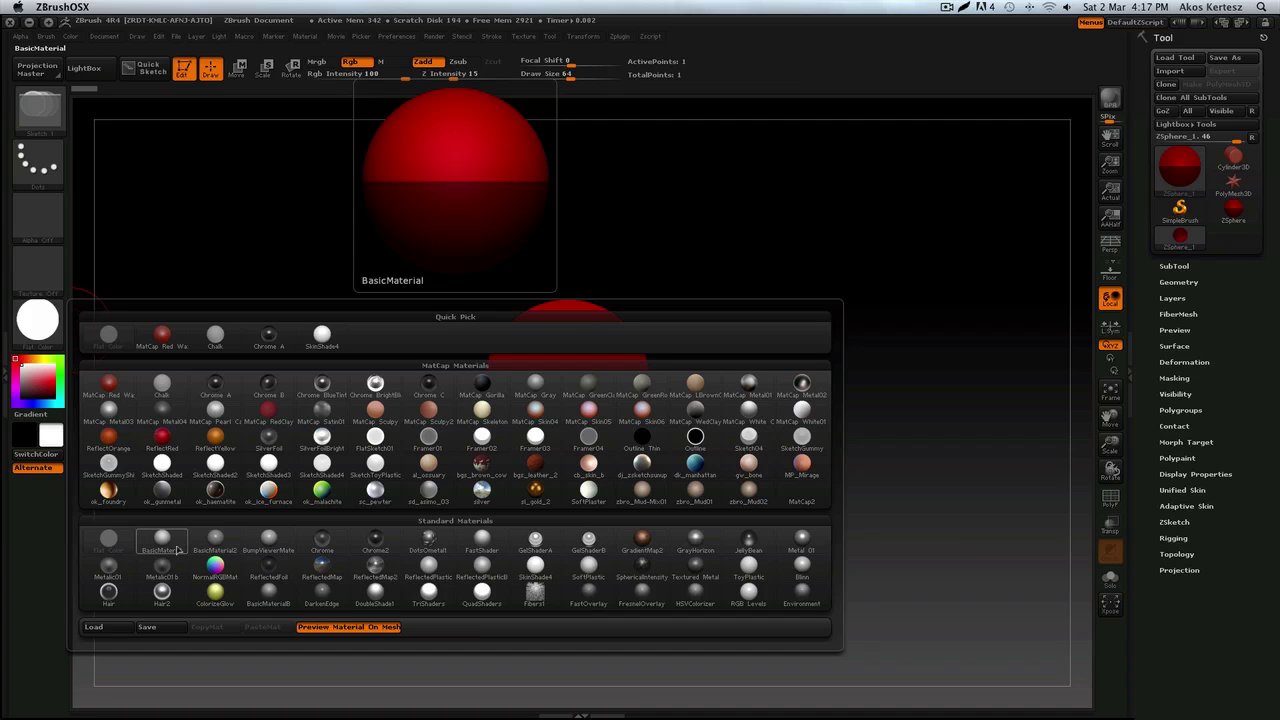
pyautogui.click(533, 387)
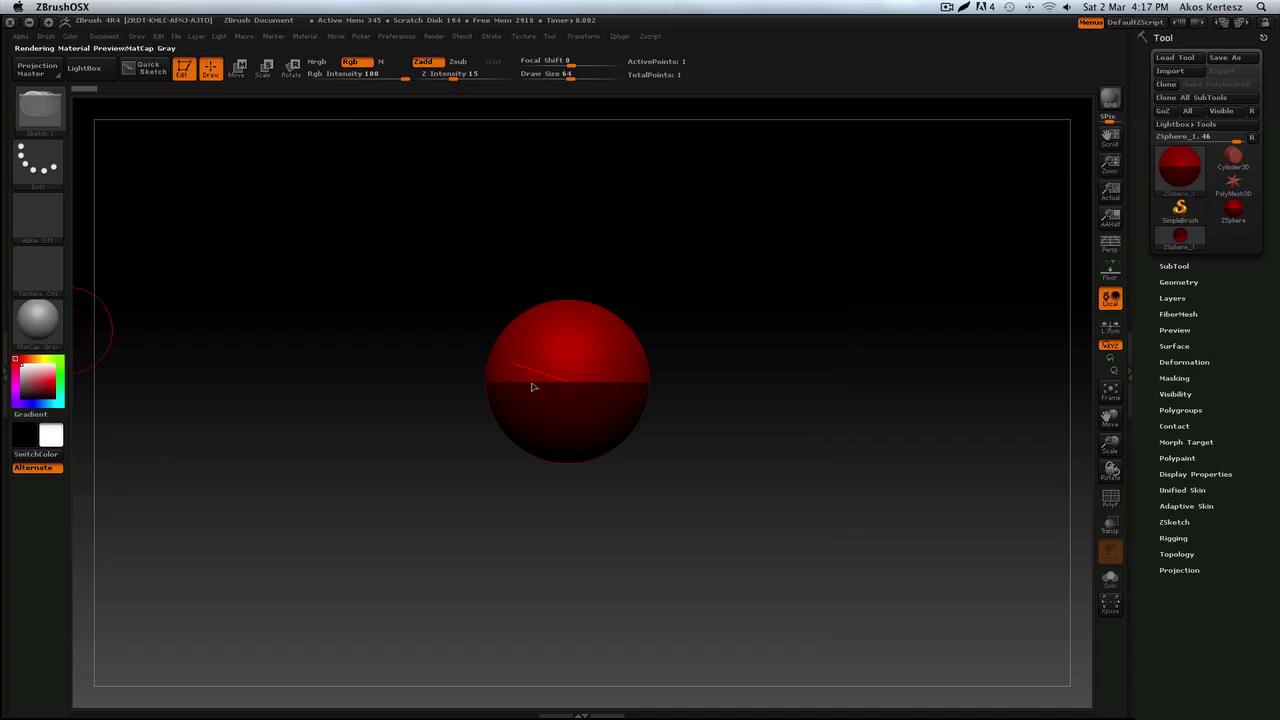
pyautogui.moveTo(60, 326)
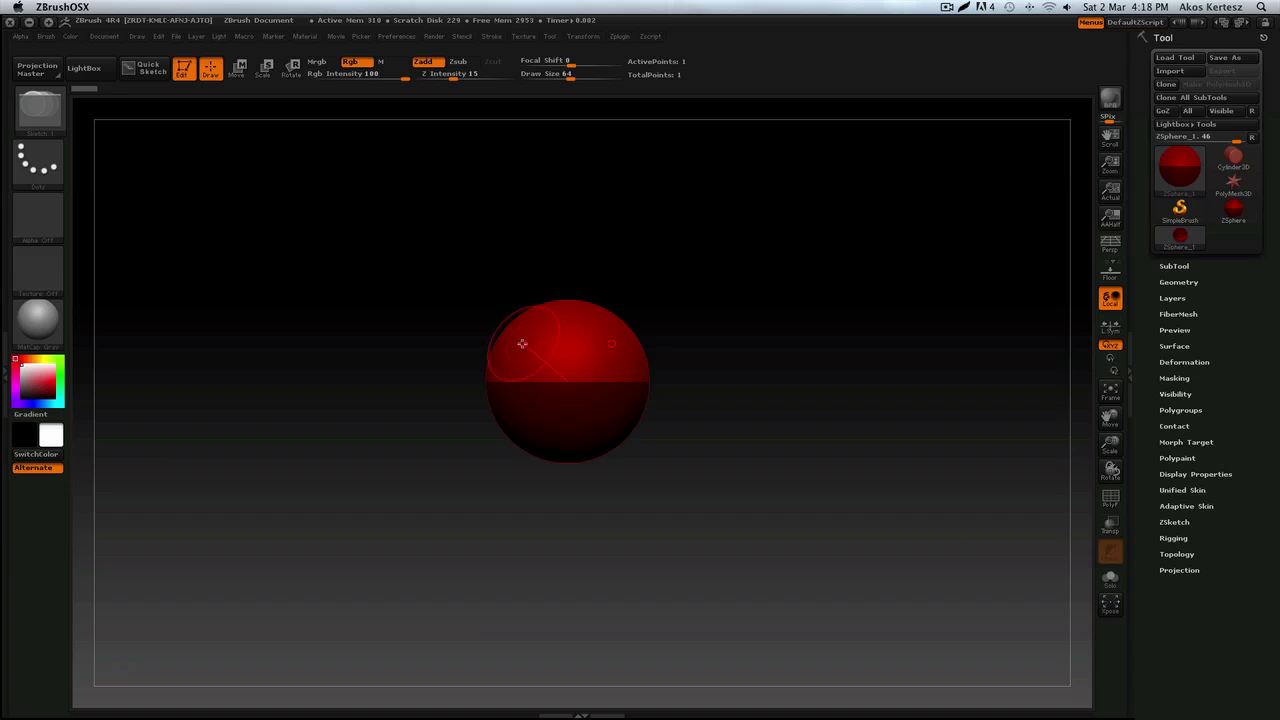
# Step: Turn on X symmetry and add a child ZSphere on top plus a mirrored pair at the lower sides
pyautogui.press('x')
pyautogui.click(583, 36)
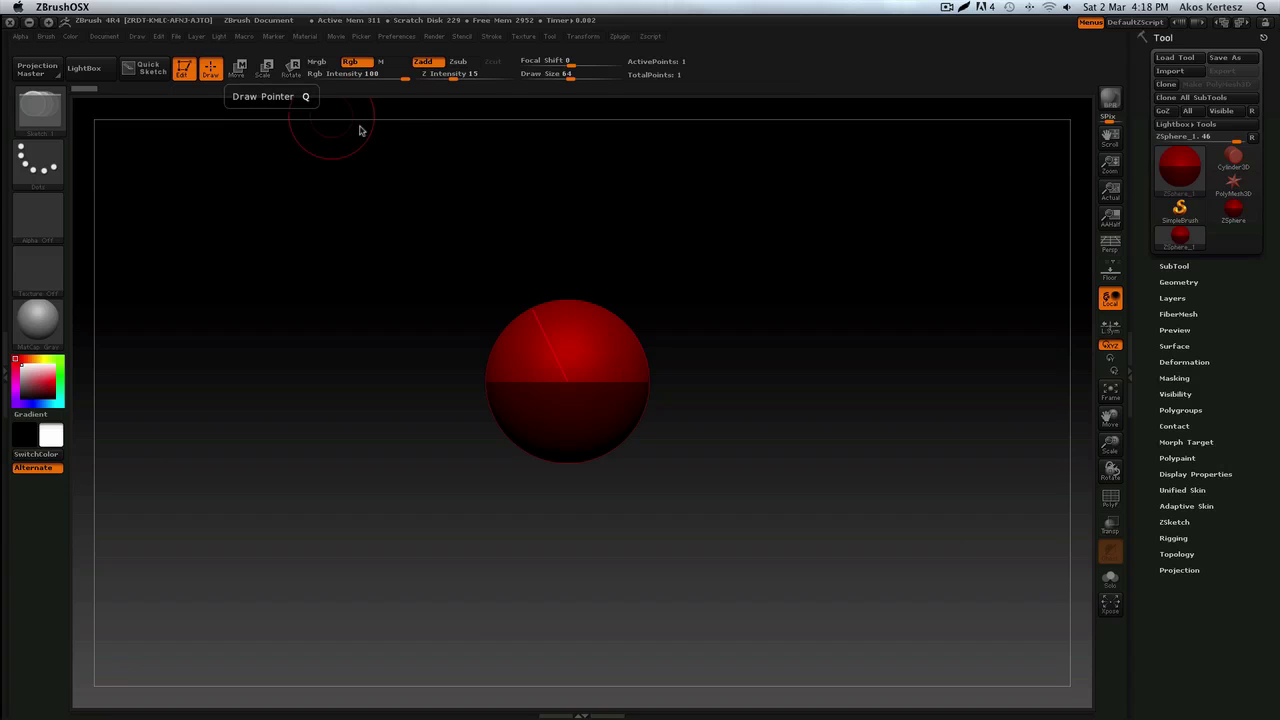
pyautogui.moveTo(567, 314)
pyautogui.mouseDown()
pyautogui.moveTo(570, 237)
pyautogui.moveTo(567, 251)
pyautogui.mouseUp()
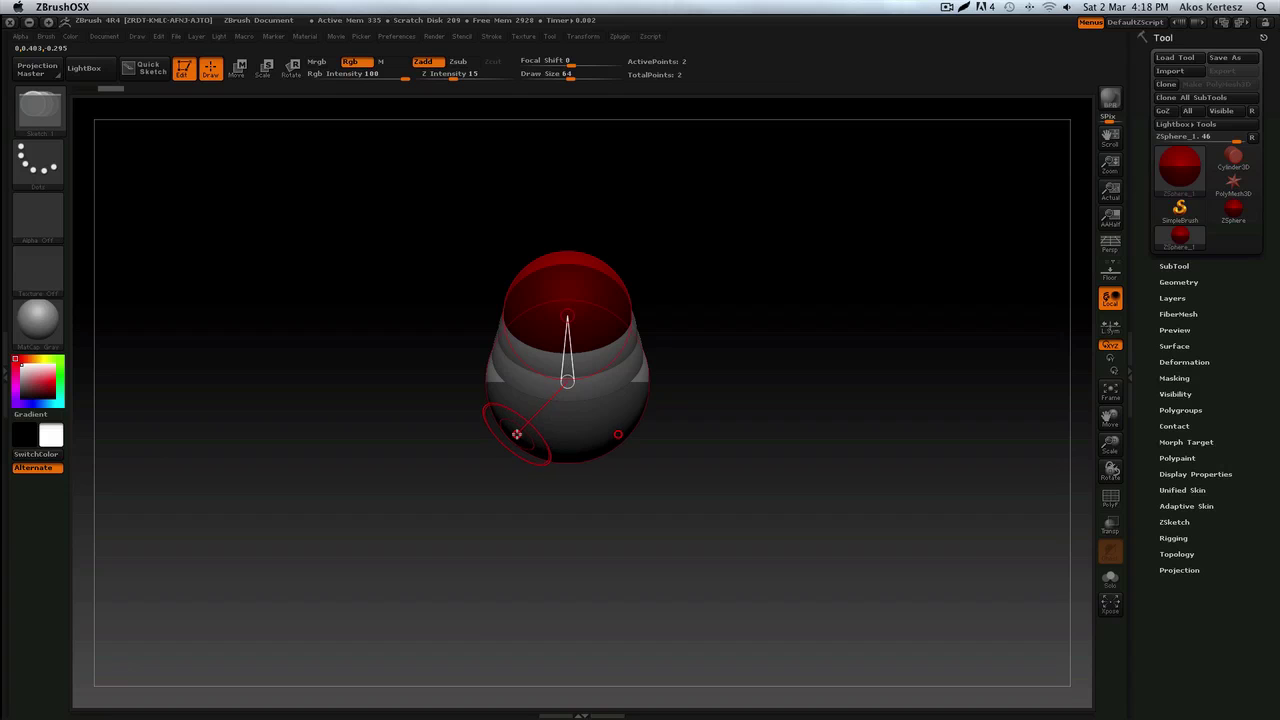
pyautogui.moveTo(515, 434); pyautogui.dragTo(479, 461)
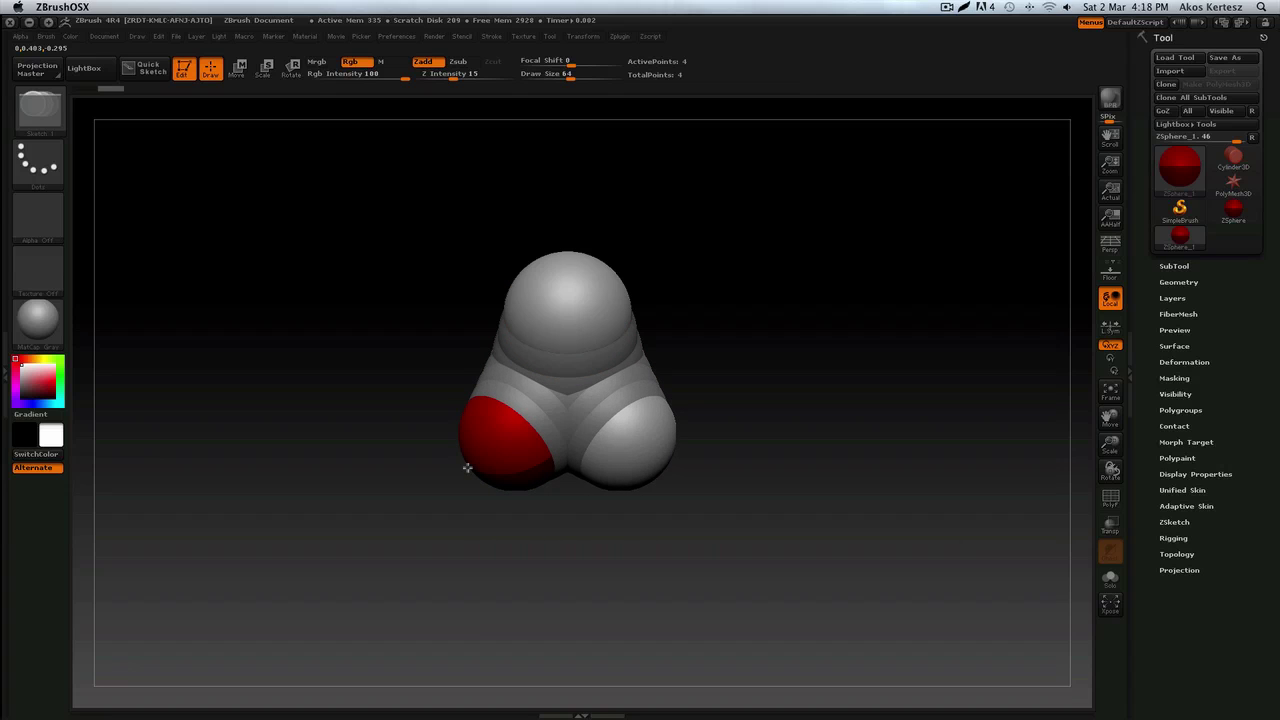
pyautogui.moveTo(467, 468)
pyautogui.mouseDown()
pyautogui.moveTo(449, 454)
pyautogui.moveTo(461, 455)
pyautogui.mouseUp()
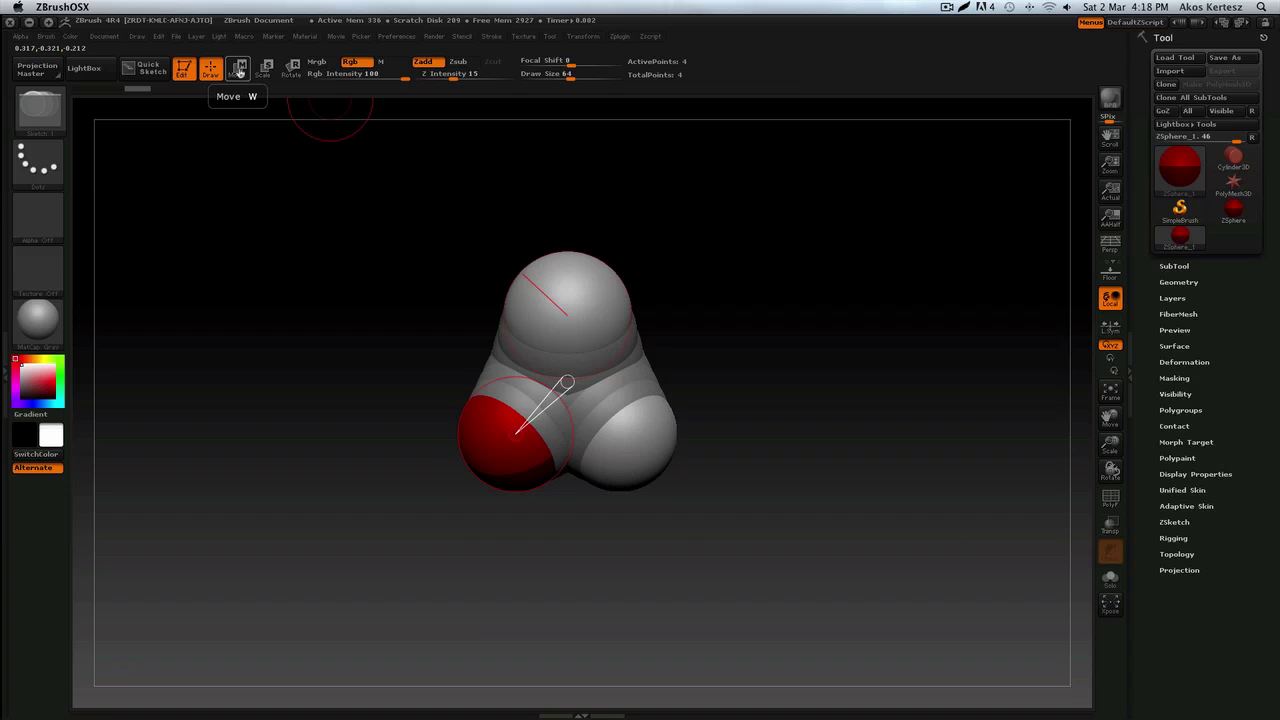
# Step: Move the top ZSphere upward and spread the lower mirrored pair outward from the root ZSphere
pyautogui.click(238, 73)
pyautogui.moveTo(568, 288); pyautogui.dragTo(568, 235)
pyautogui.moveTo(486, 454); pyautogui.dragTo(477, 438)
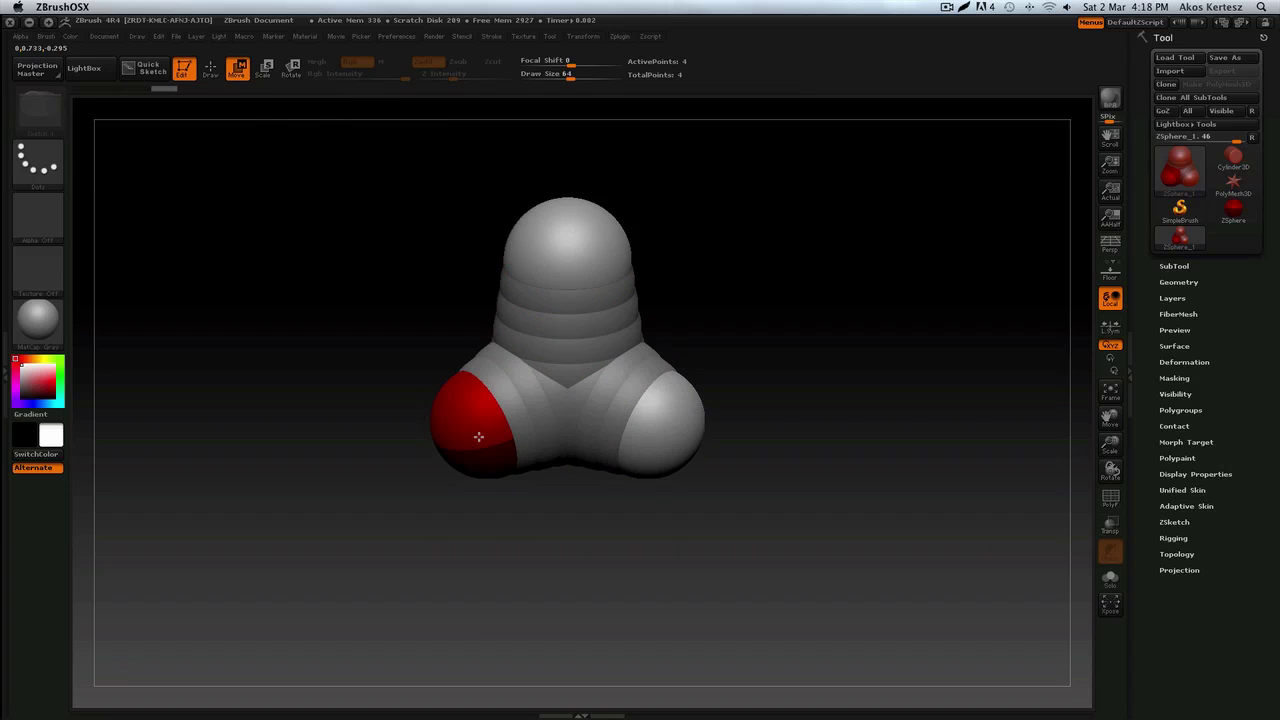
pyautogui.moveTo(569, 244); pyautogui.dragTo(571, 252)
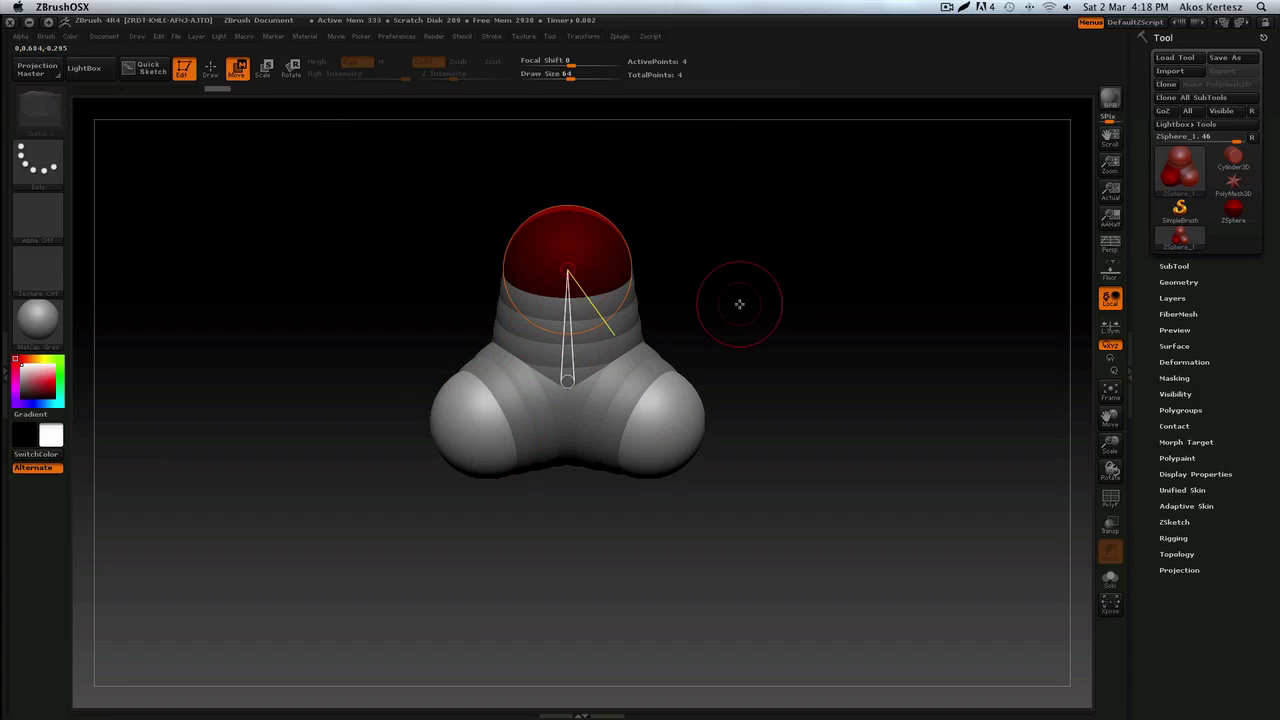
pyautogui.moveTo(740, 303); pyautogui.dragTo(803, 302)
pyautogui.moveTo(624, 265); pyautogui.dragTo(597, 258)
pyautogui.moveTo(565, 422); pyautogui.dragTo(674, 443)
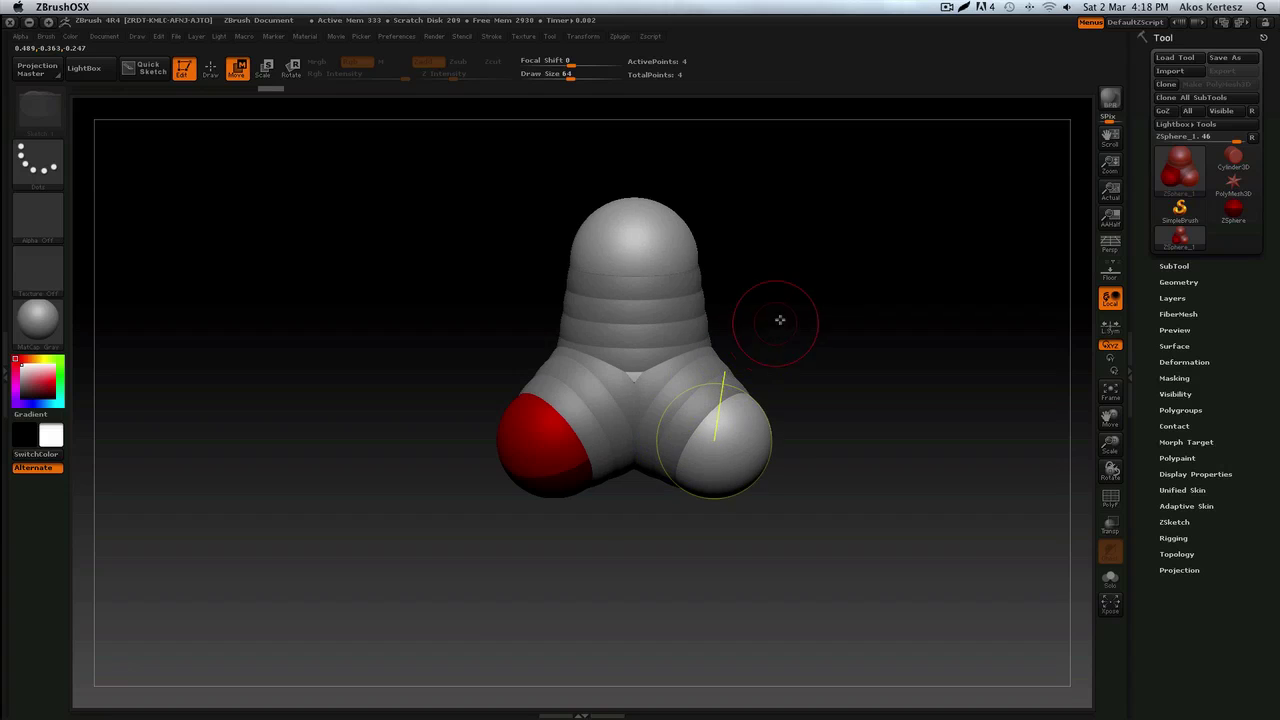
pyautogui.keyDown('alt'); pyautogui.moveTo(778, 319); pyautogui.dragTo(703, 323); pyautogui.keyUp('alt')
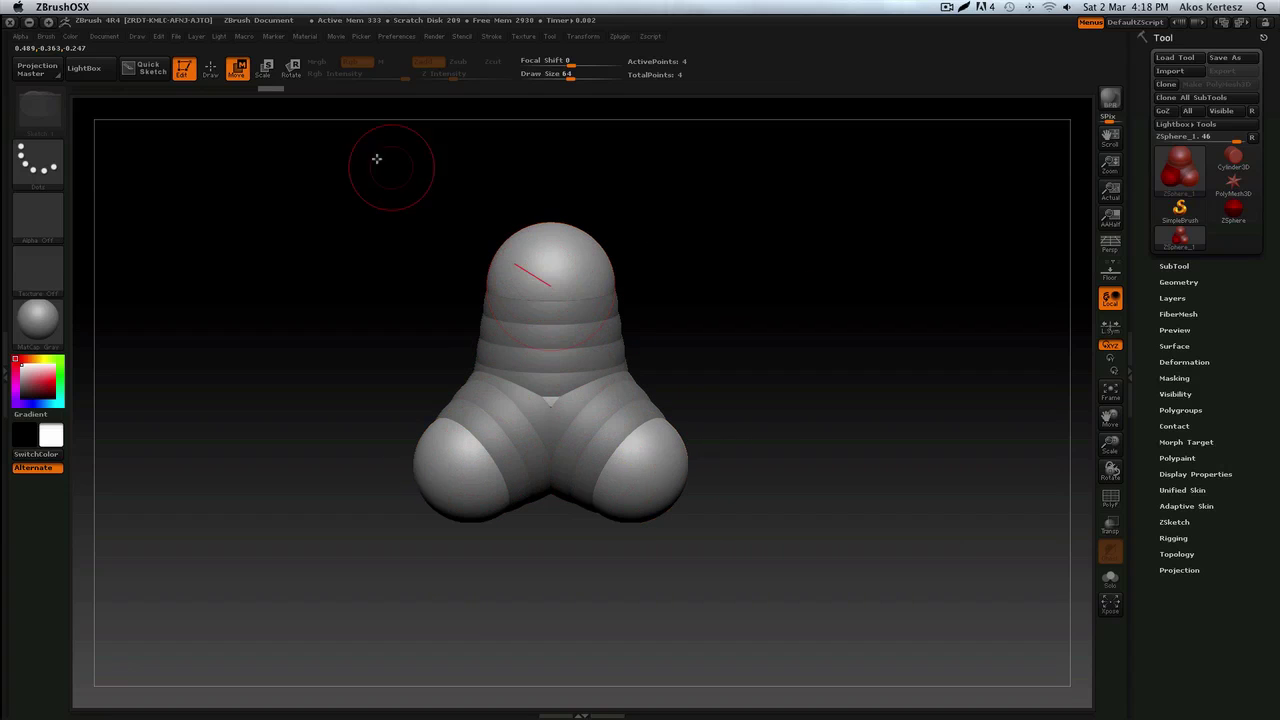
# Step: Return to Draw mode and preview the ZSphere model as an adaptive skin mesh
pyautogui.click(210, 68)
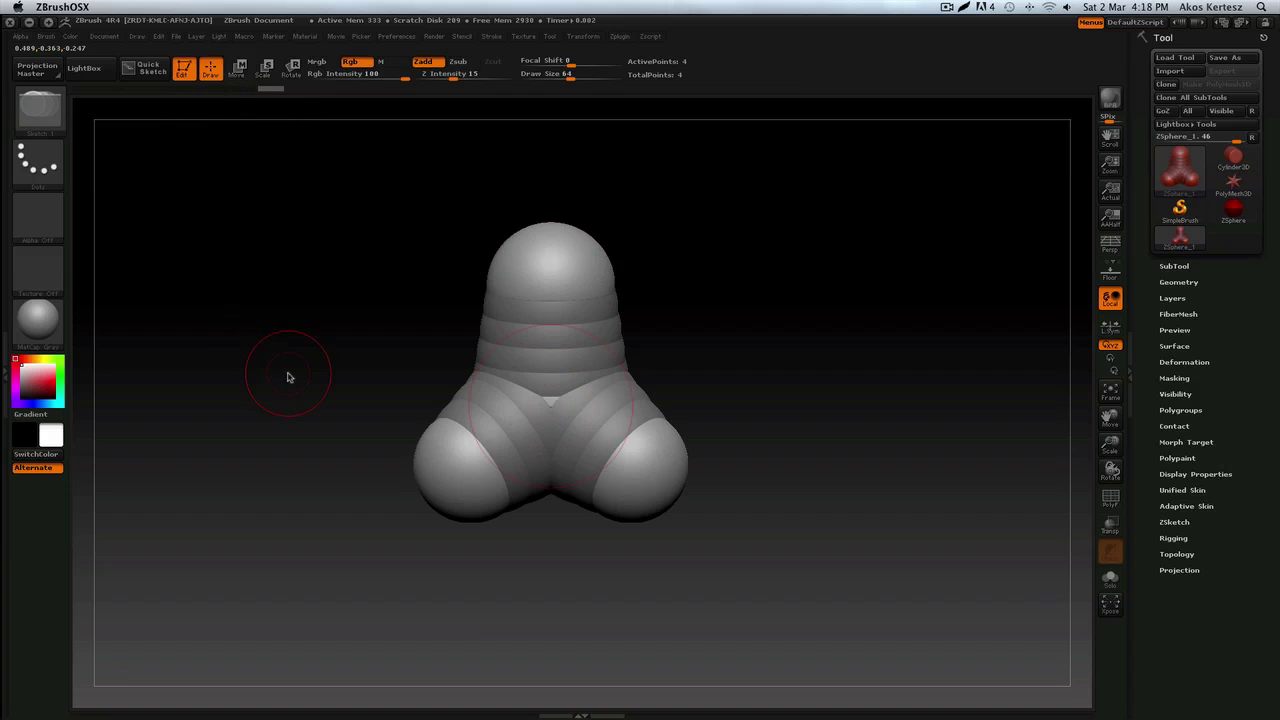
pyautogui.press('a')
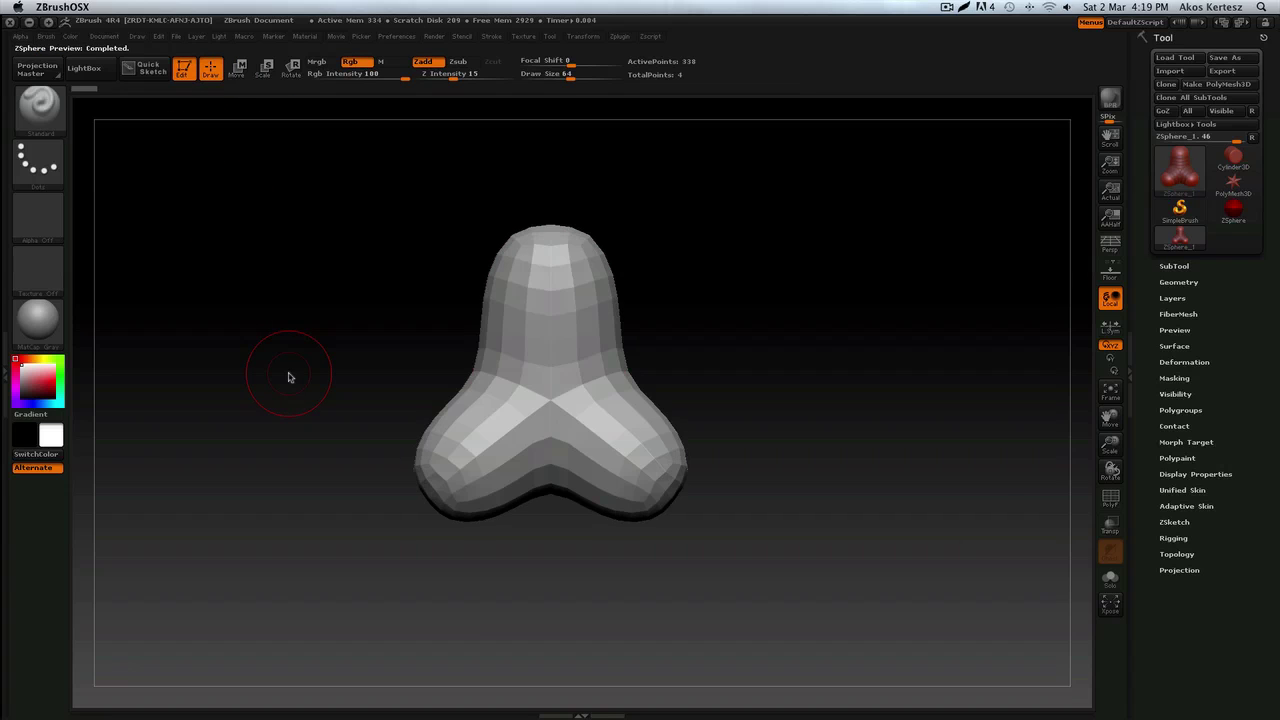
pyautogui.moveTo(691, 334)
pyautogui.mouseDown()
pyautogui.moveTo(757, 334)
pyautogui.moveTo(699, 337)
pyautogui.mouseUp()
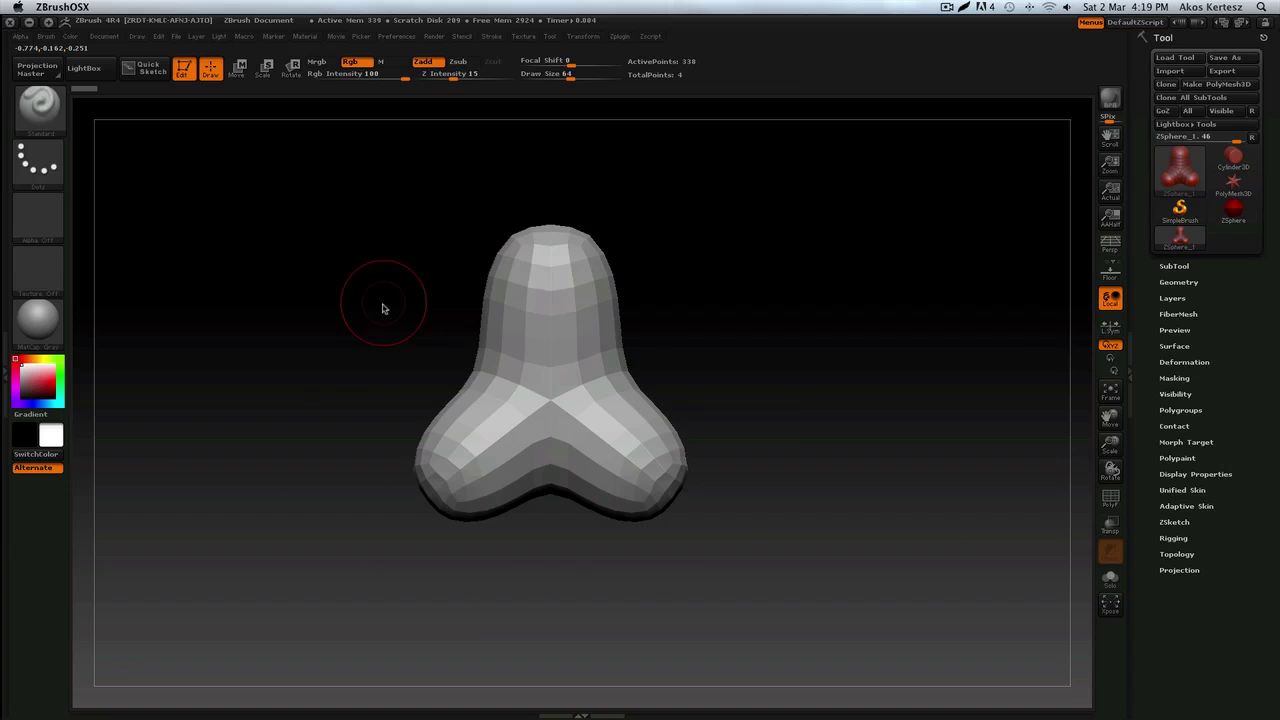
pyautogui.moveTo(736, 348); pyautogui.dragTo(708, 367)
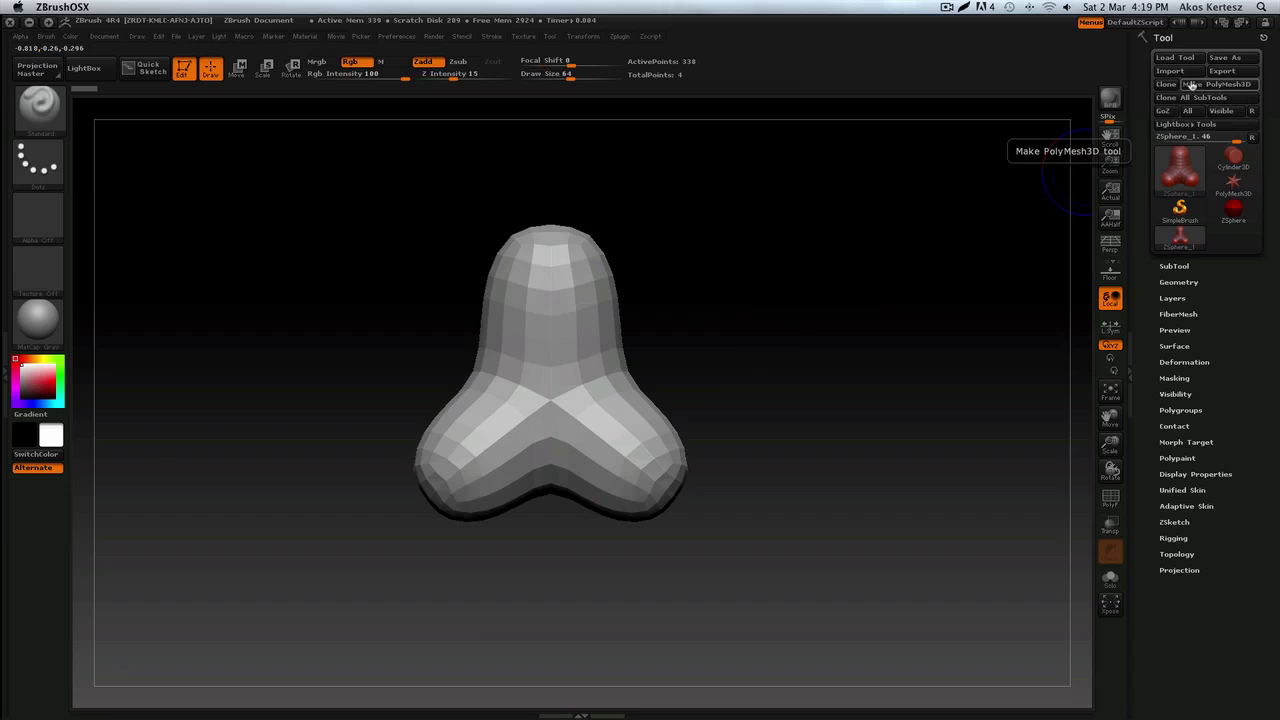
# Step: Convert the previewed ZSphere model to a PolyMesh3D and make the converted mesh the active tool
pyautogui.click(1197, 86)
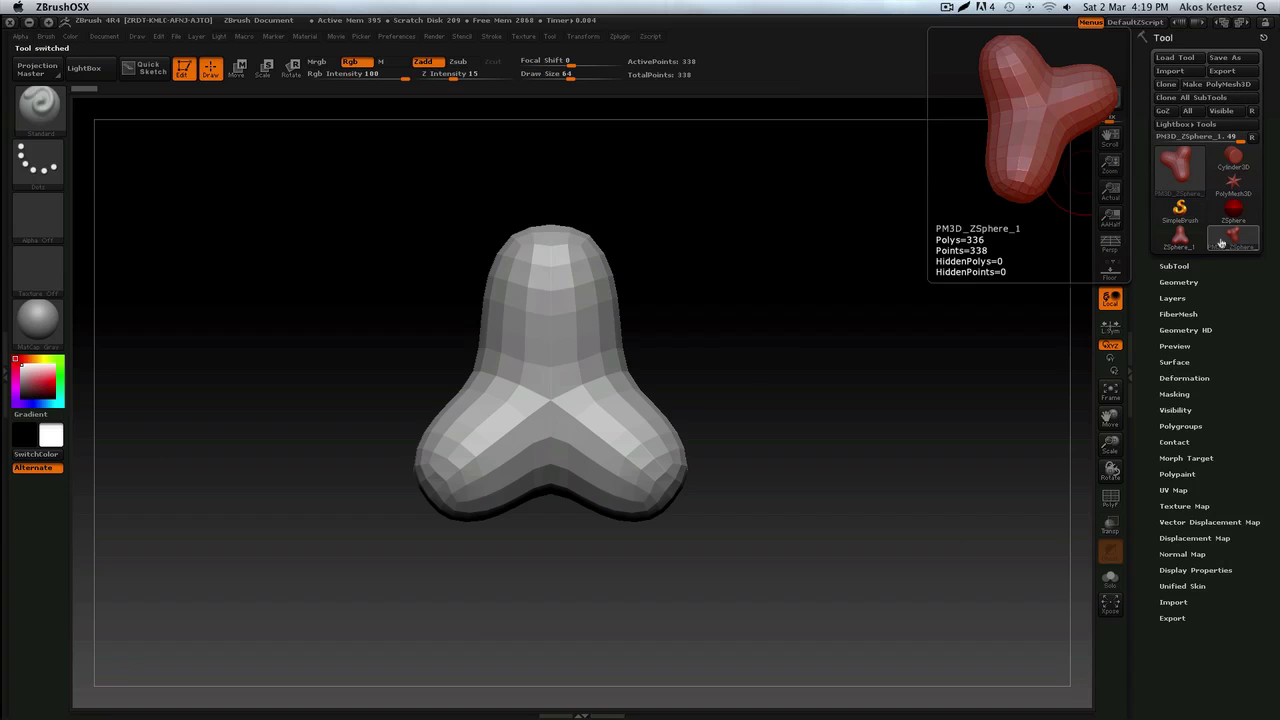
pyautogui.click(1221, 242)
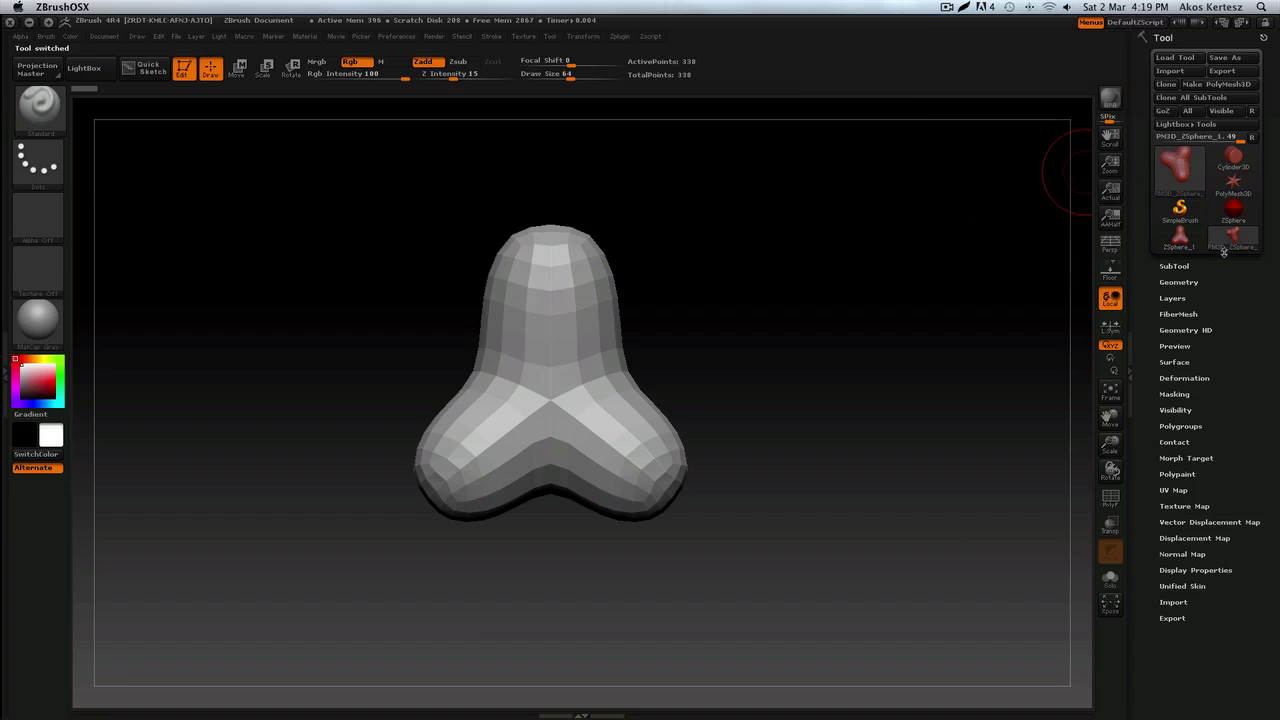
pyautogui.moveTo(1223, 254)
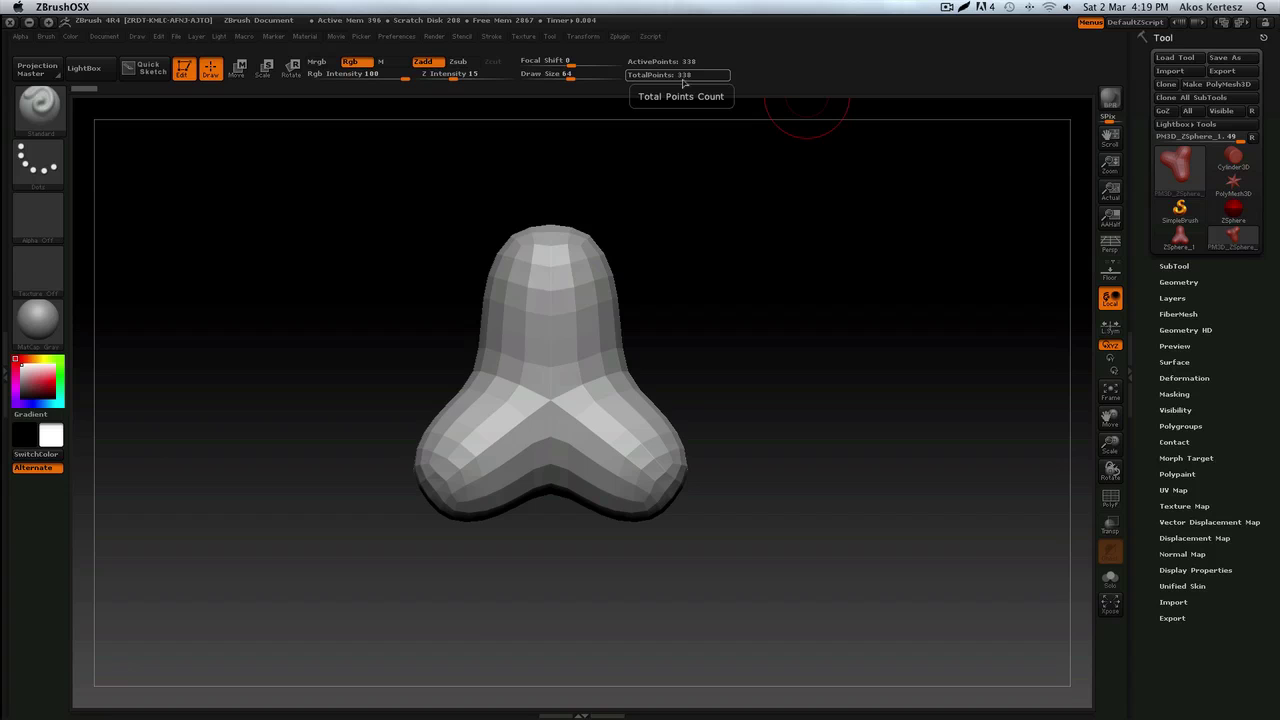
# Step: Inspect the converted mesh from the side, return it to the front view, and select the Move brush
pyautogui.moveTo(629, 191); pyautogui.dragTo(730, 184)
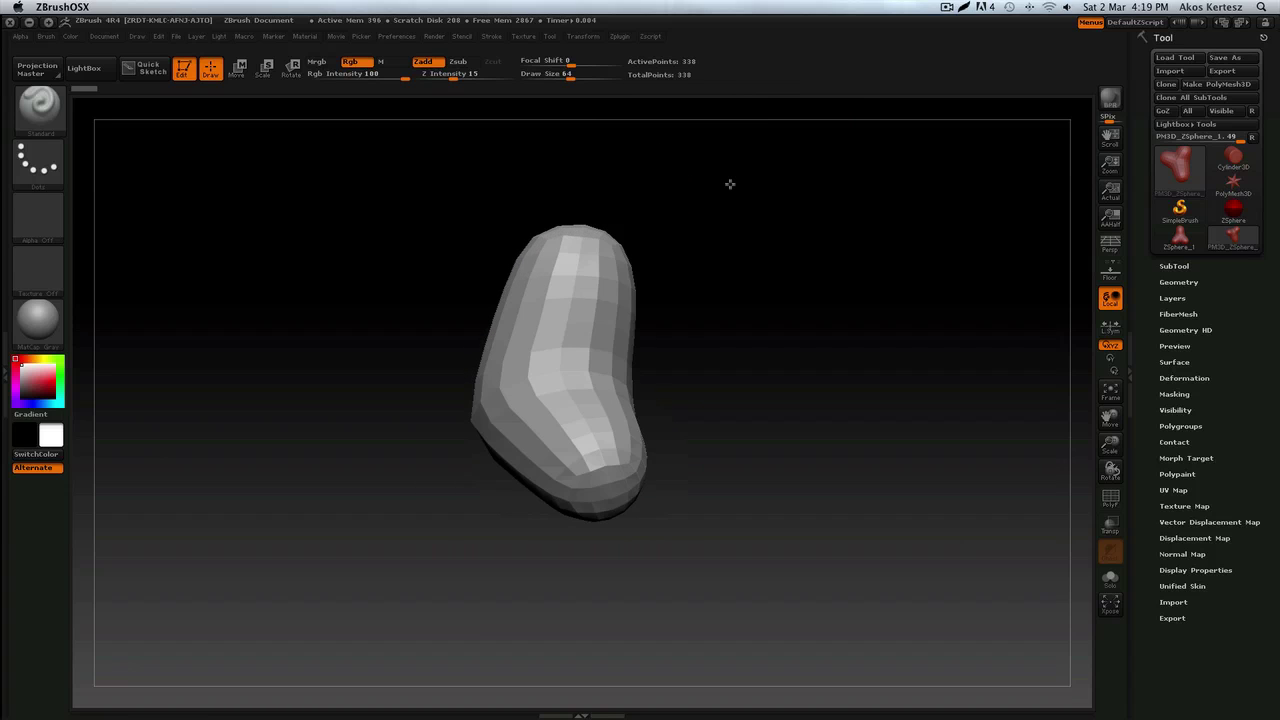
pyautogui.keyDown('shift'); pyautogui.moveTo(795, 272); pyautogui.dragTo(737, 286); pyautogui.keyUp('shift')
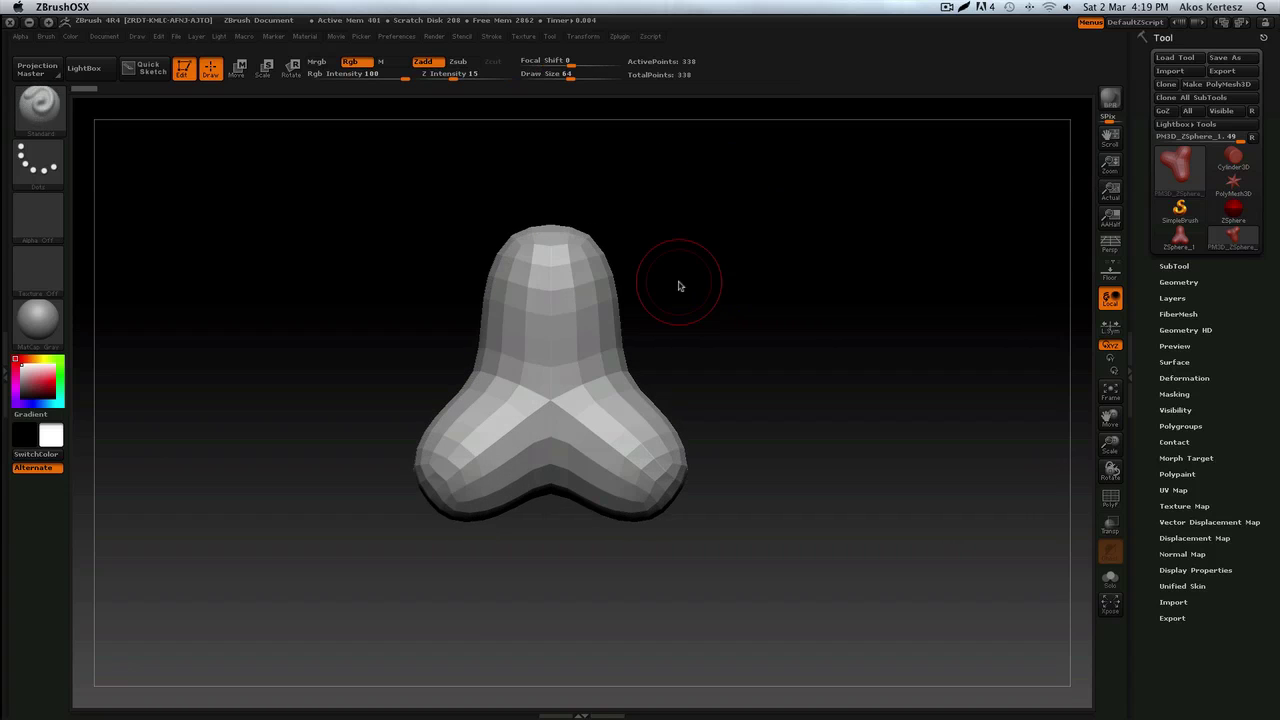
pyautogui.moveTo(655, 281)
pyautogui.mouseDown()
pyautogui.moveTo(690, 330)
pyautogui.moveTo(666, 357)
pyautogui.moveTo(640, 320)
pyautogui.moveTo(735, 328)
pyautogui.mouseUp()
pyautogui.press('b')
pyautogui.press('m')
pyautogui.press('v')
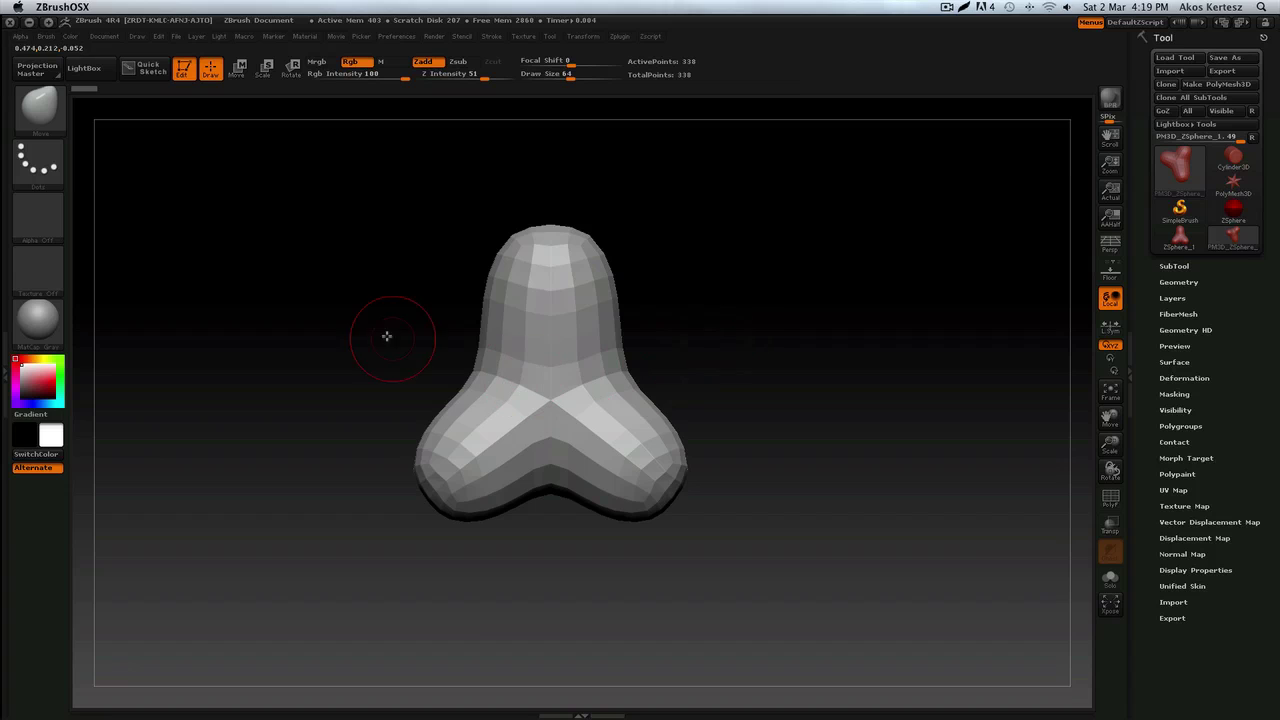
# Step: Check that the Move brush is current and set its draw size to 151
pyautogui.click(56, 118)
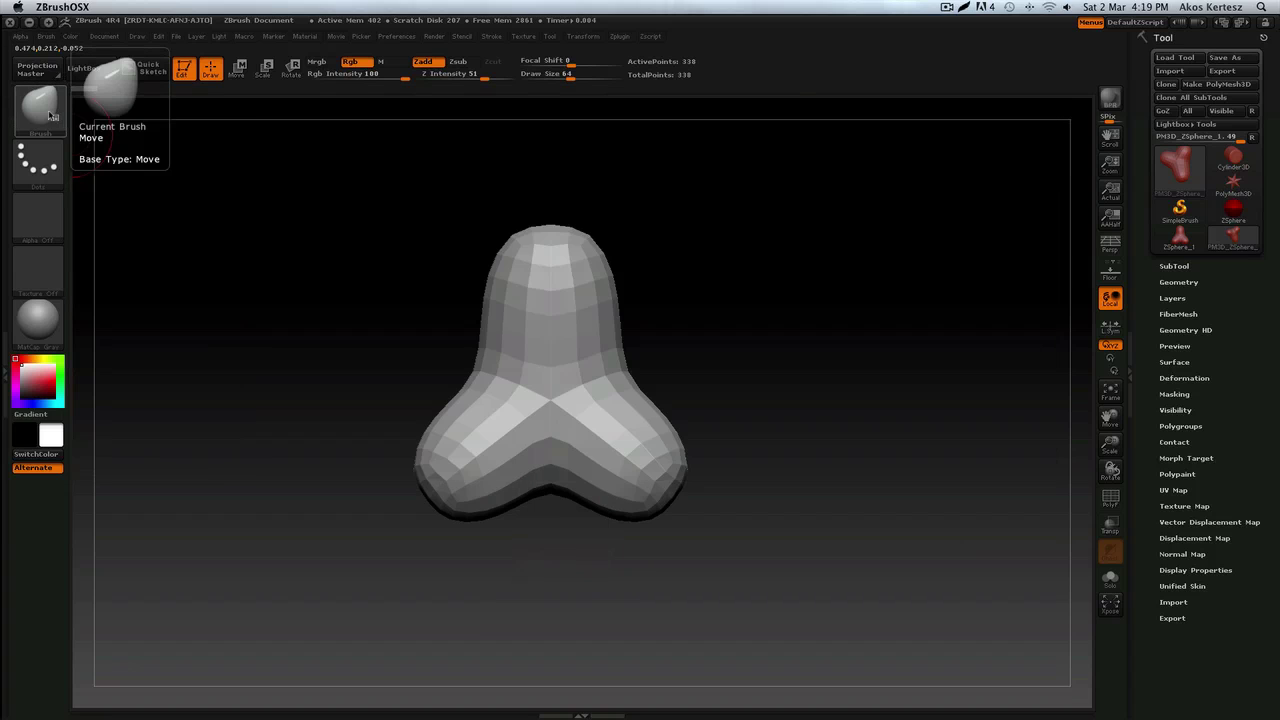
pyautogui.click(50, 117)
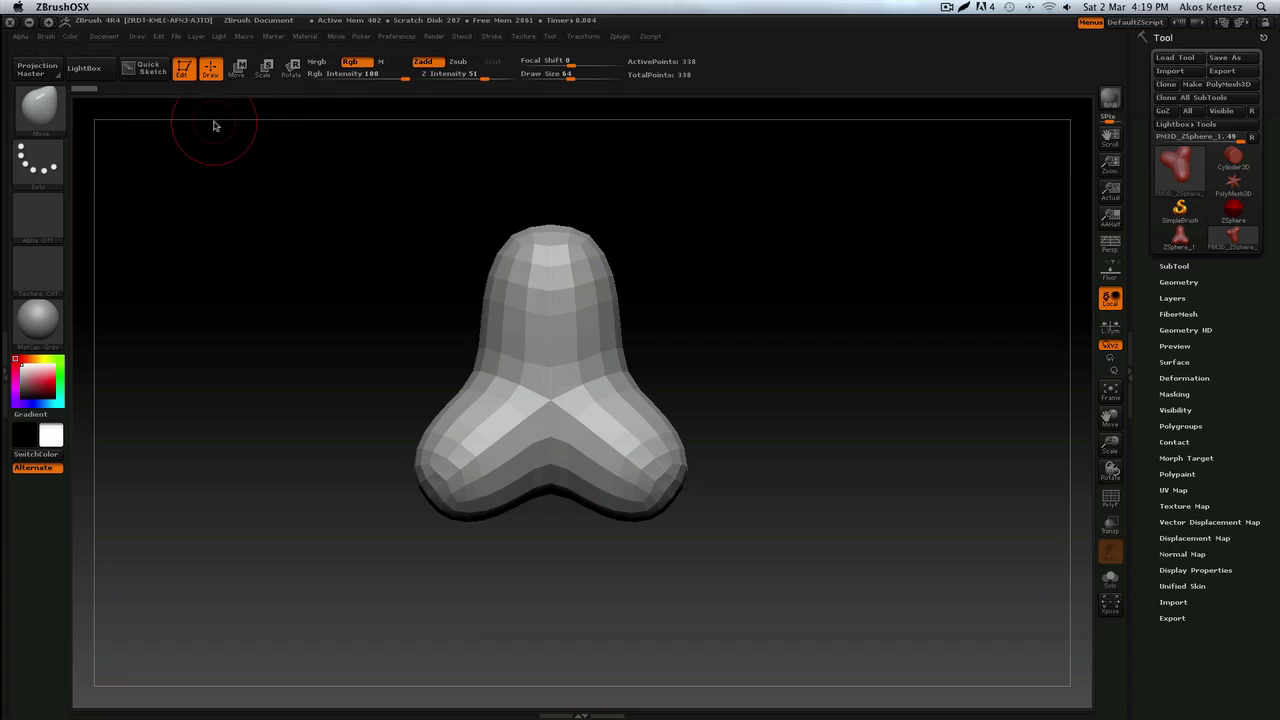
pyautogui.moveTo(255, 96)
pyautogui.moveTo(571, 77); pyautogui.dragTo(595, 77)
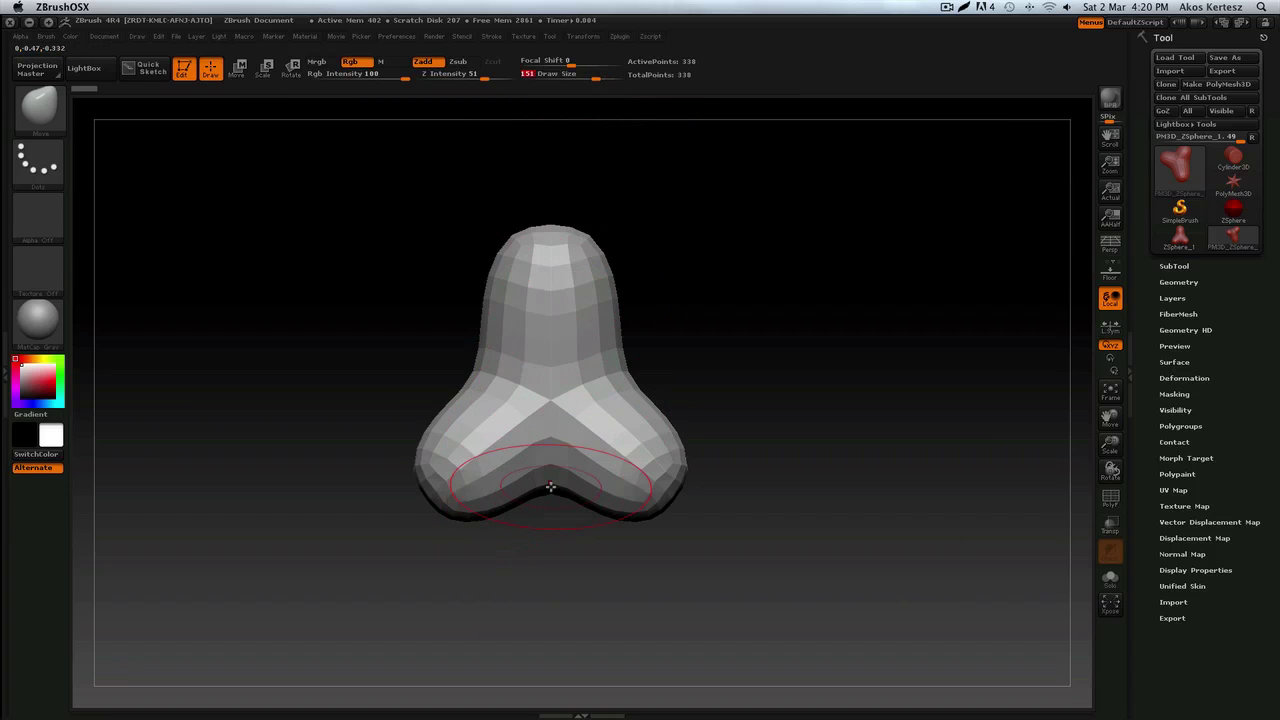
# Step: Try pulling the underside down and one lower lobe outward with the Move brush, and undo both strokes
pyautogui.moveTo(550, 487); pyautogui.dragTo(552, 543)
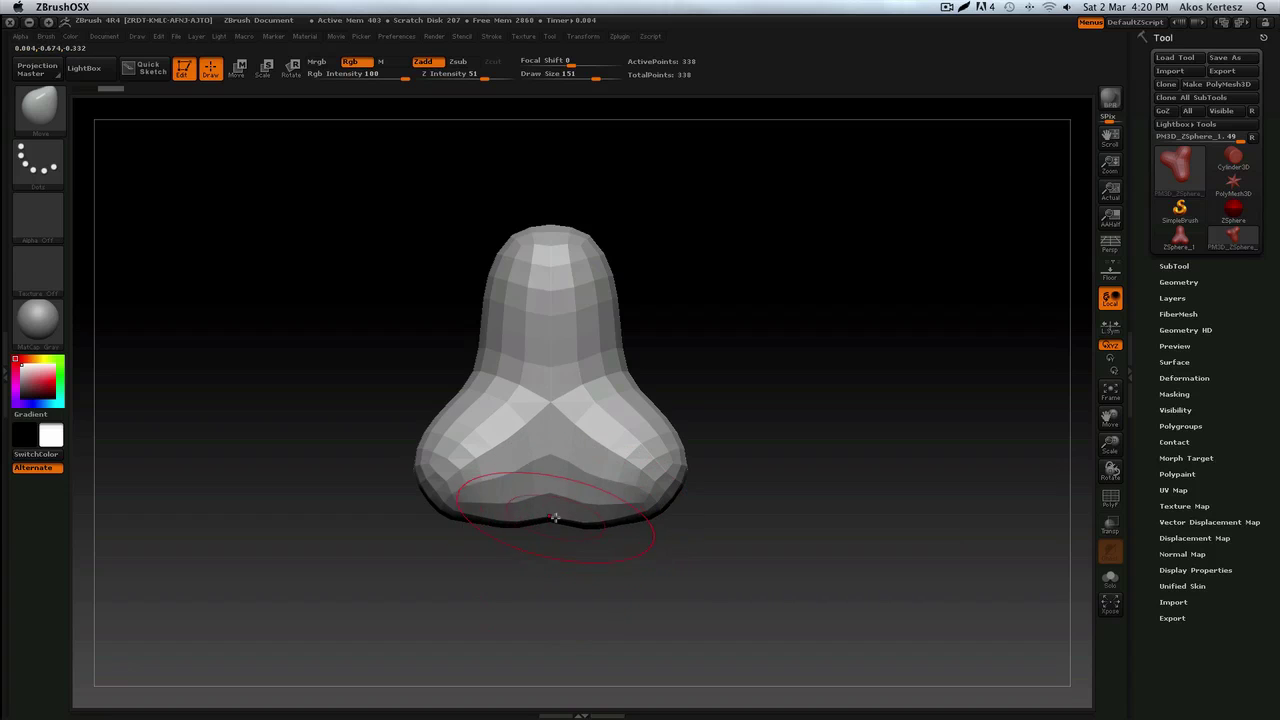
pyautogui.moveTo(406, 472); pyautogui.dragTo(371, 502)
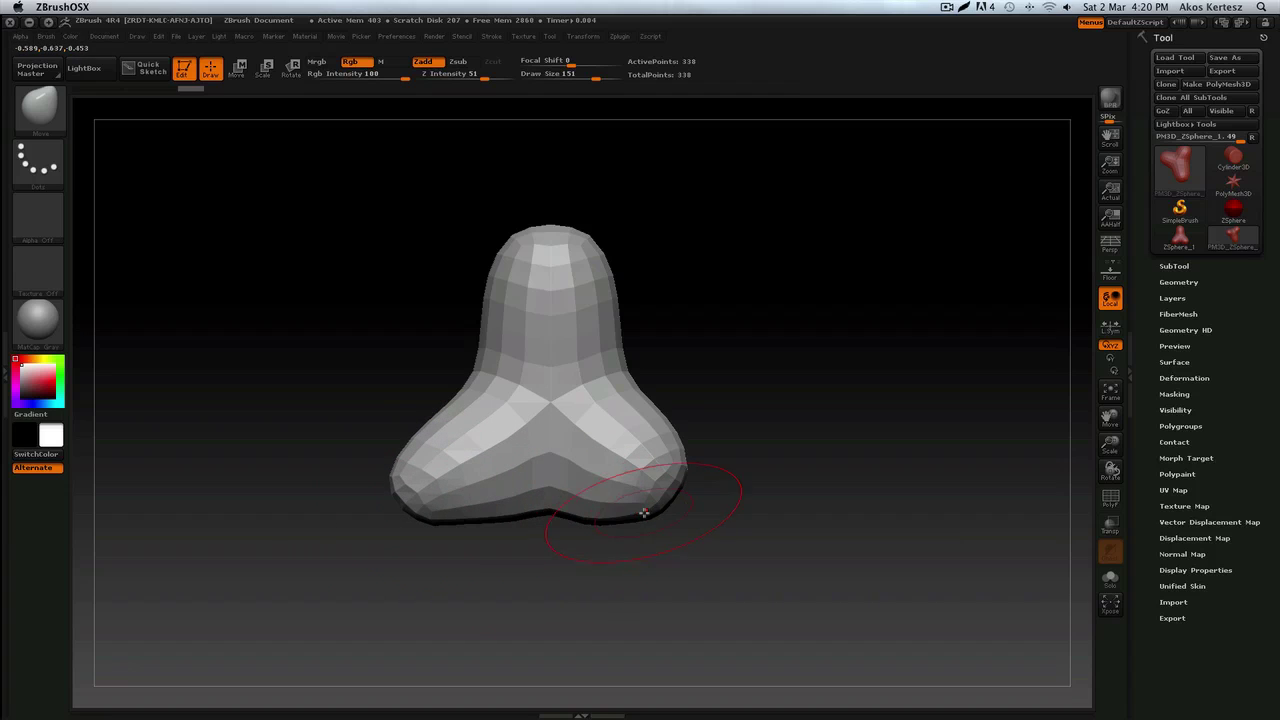
pyautogui.hotkey('ctrl', 'z')
pyautogui.hotkey('ctrl', 'z')
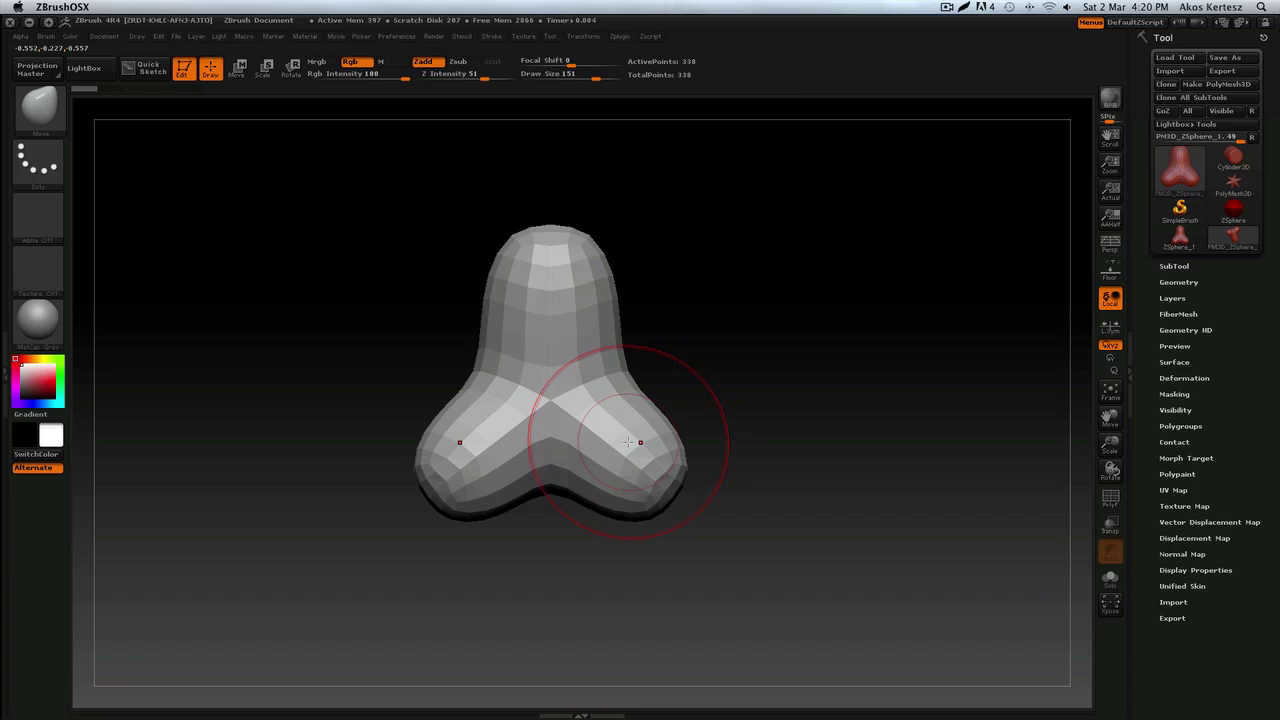
# Step: With symmetry activated, pull the underside down, spread both shoulders outward and narrow the neck
pyautogui.click(598, 40)
pyautogui.click(600, 345)
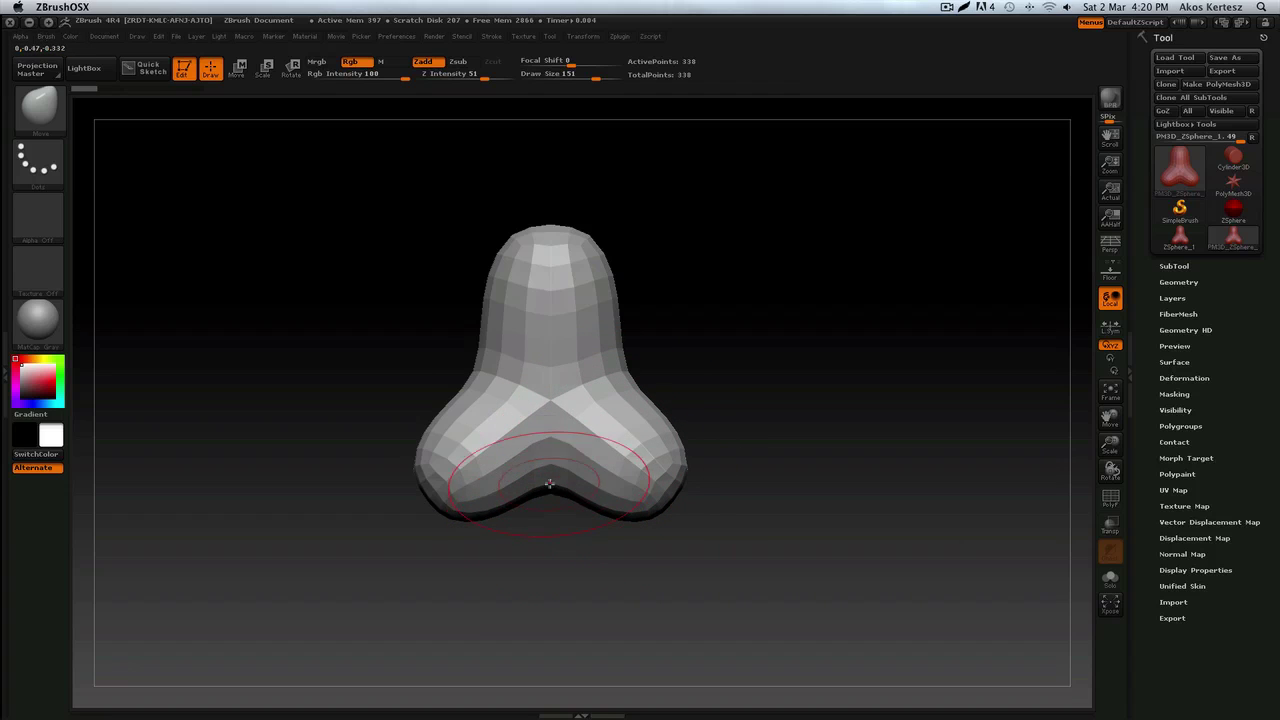
pyautogui.moveTo(551, 487); pyautogui.dragTo(552, 511)
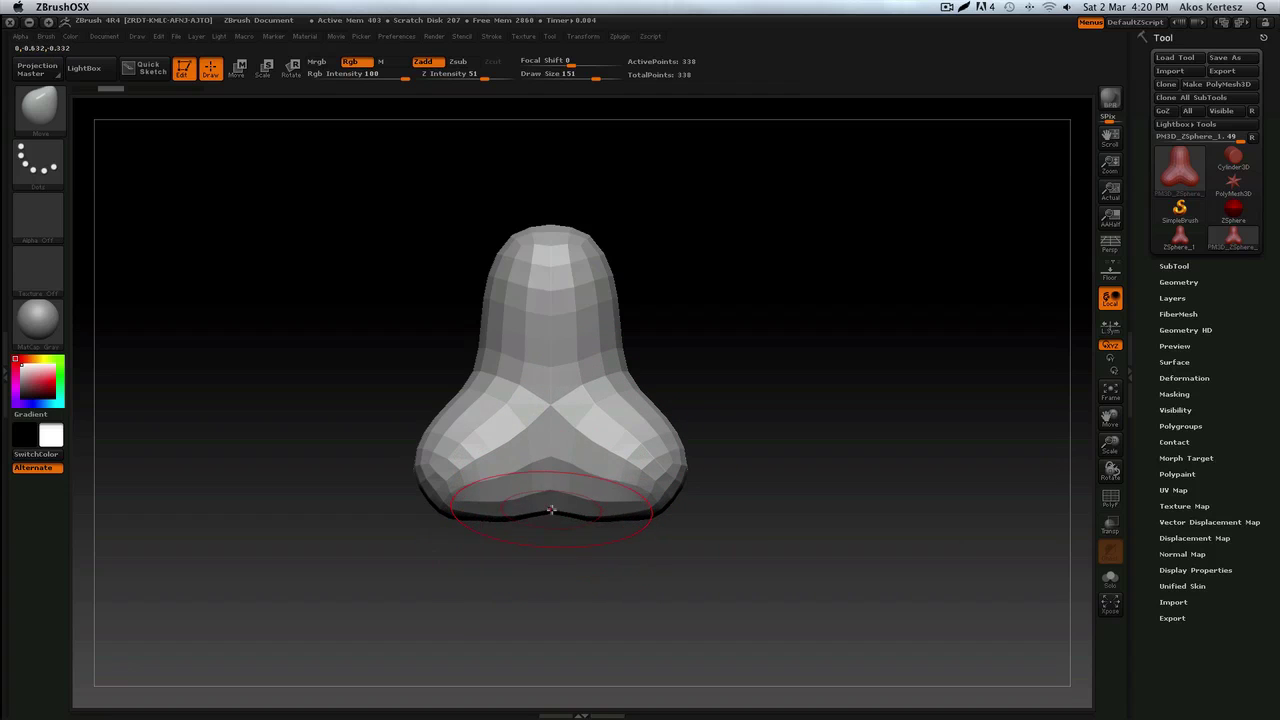
pyautogui.moveTo(617, 478); pyautogui.dragTo(707, 499)
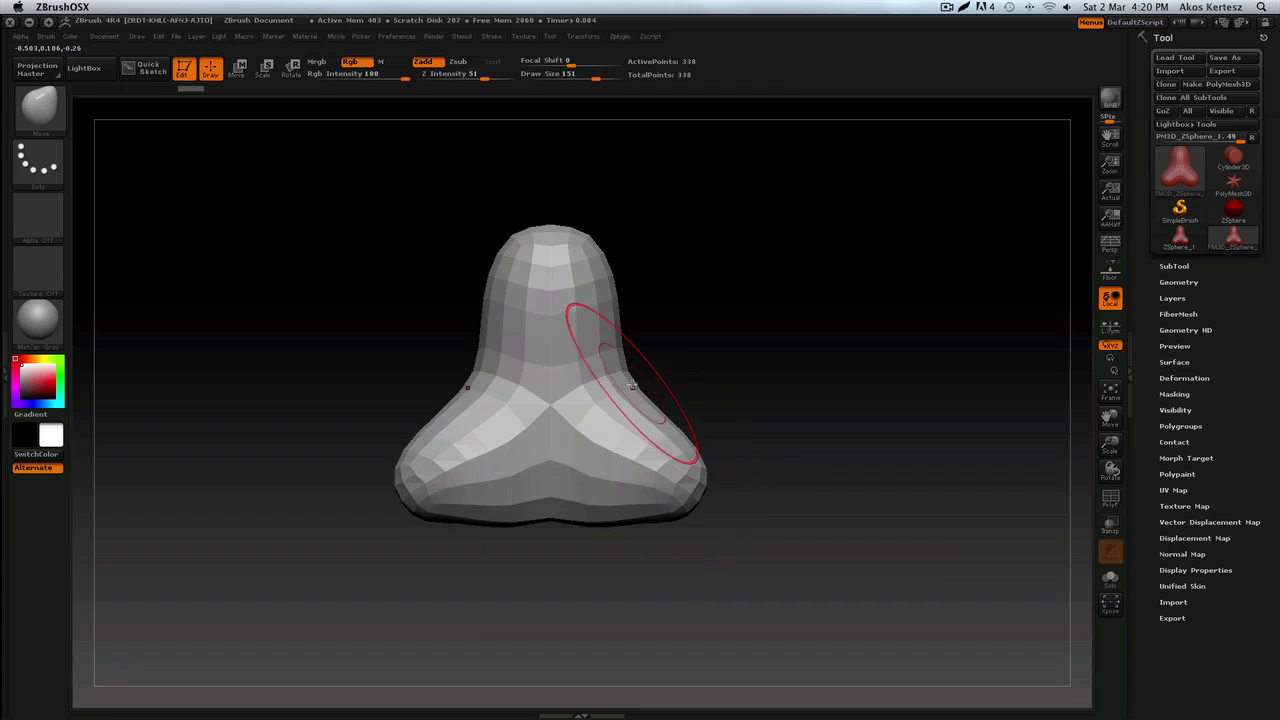
pyautogui.moveTo(633, 384); pyautogui.dragTo(595, 384)
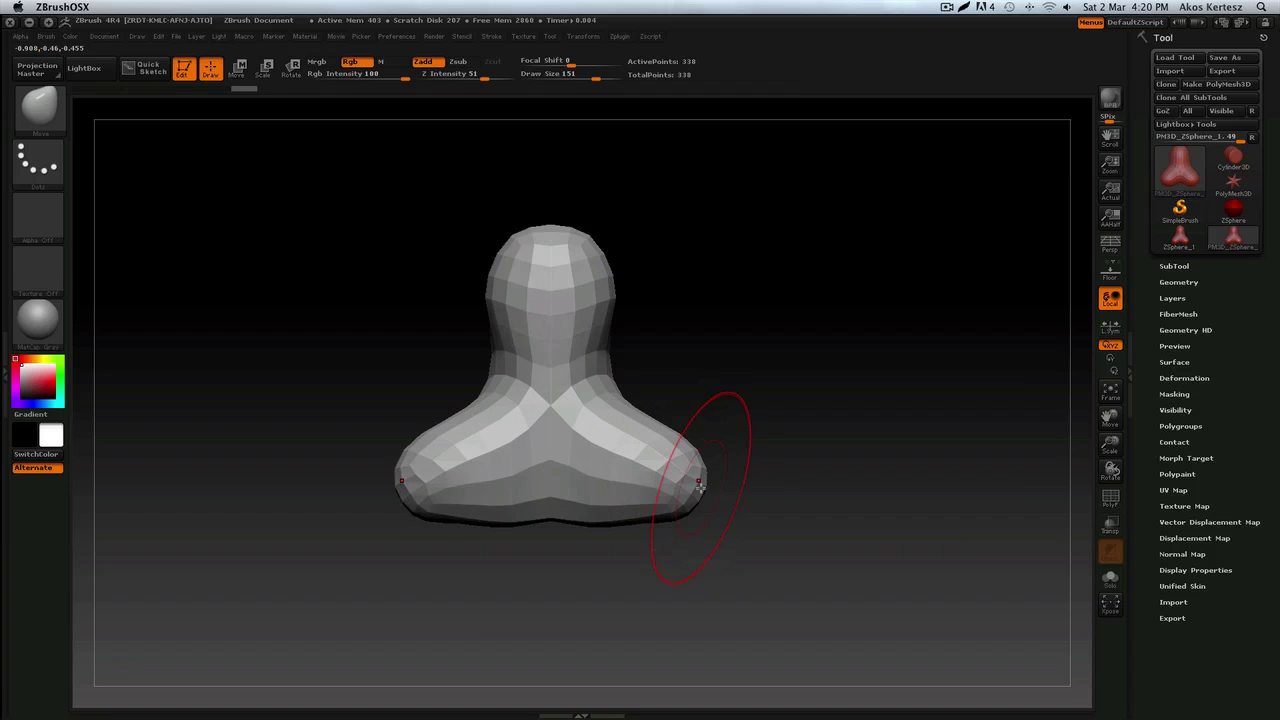
pyautogui.moveTo(700, 486); pyautogui.dragTo(714, 492)
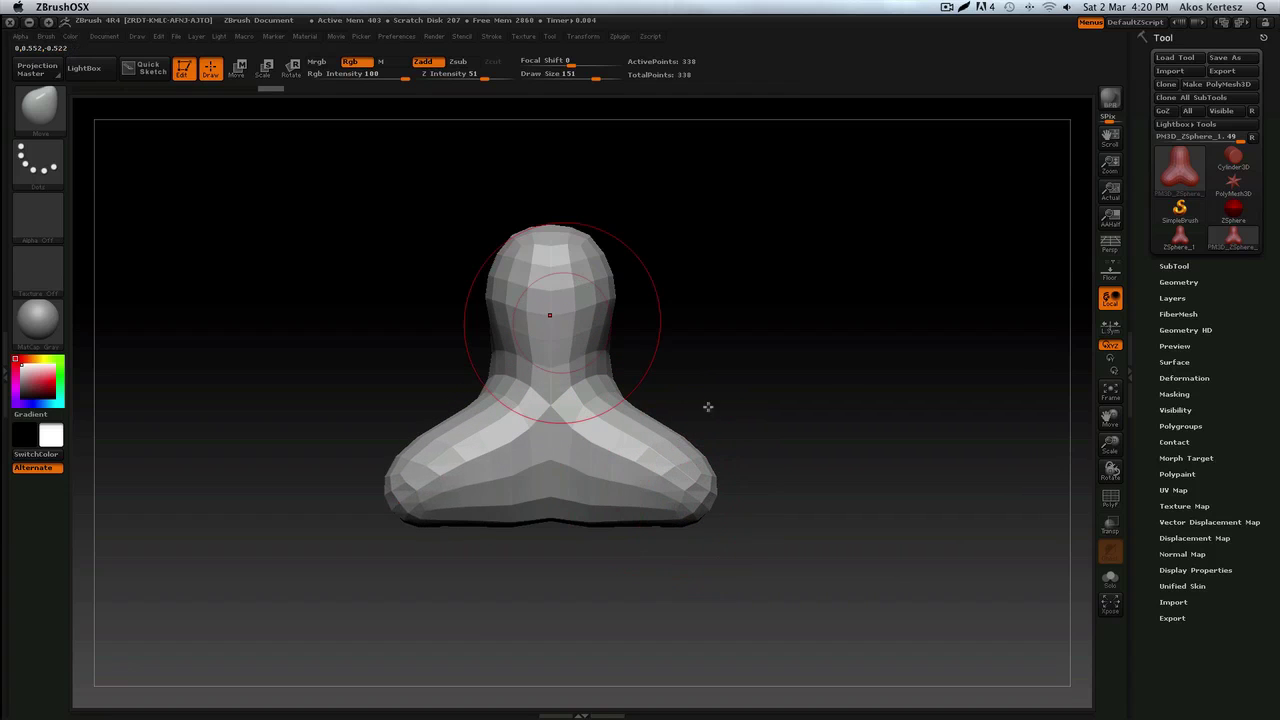
# Step: In side view, refine the back contour, push the front of the neck inward and pull the face forward
pyautogui.moveTo(751, 449)
pyautogui.mouseDown()
pyautogui.moveTo(722, 470)
pyautogui.moveTo(693, 458)
pyautogui.mouseUp()
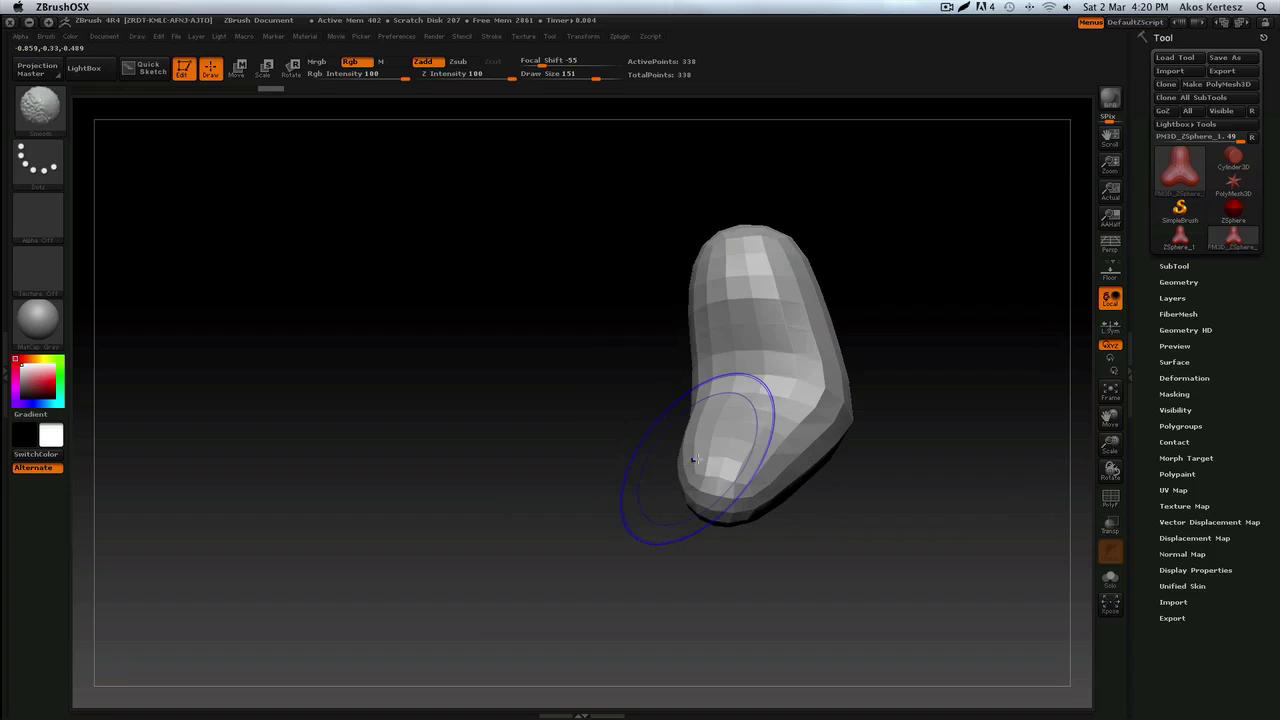
pyautogui.moveTo(814, 472)
pyautogui.mouseDown()
pyautogui.moveTo(796, 454)
pyautogui.moveTo(783, 464)
pyautogui.mouseUp()
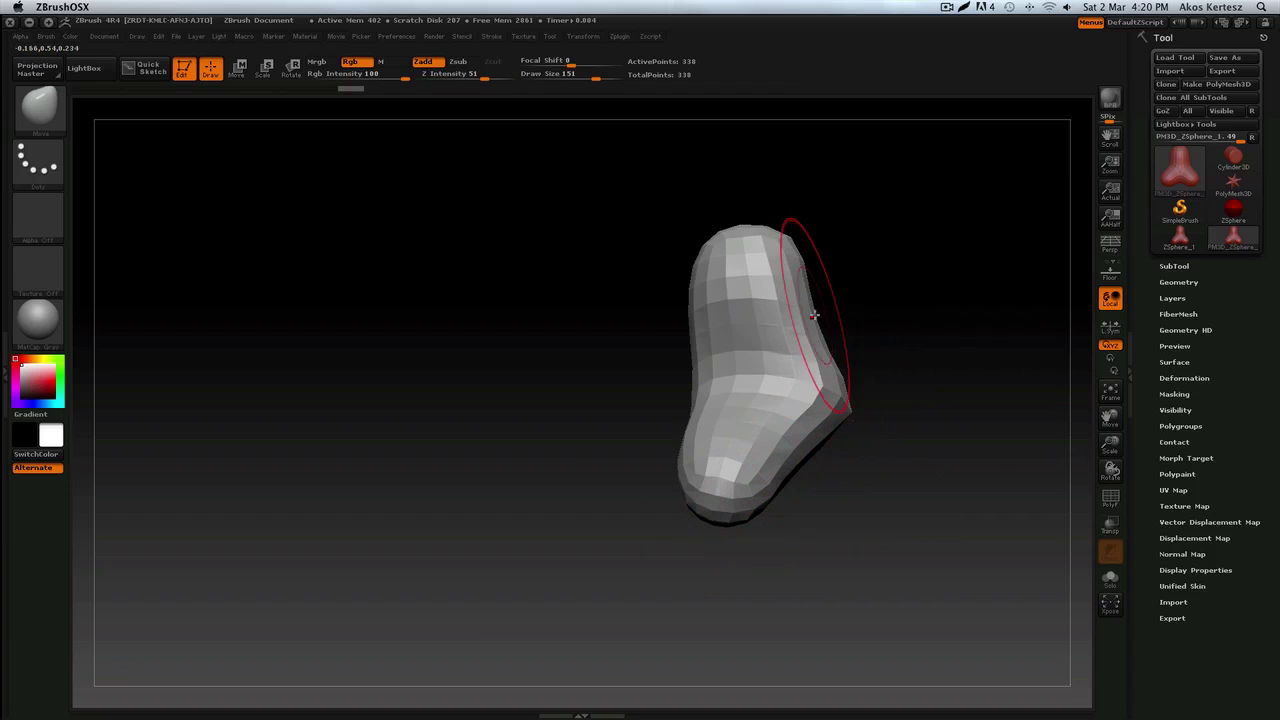
pyautogui.moveTo(787, 255); pyautogui.dragTo(798, 254)
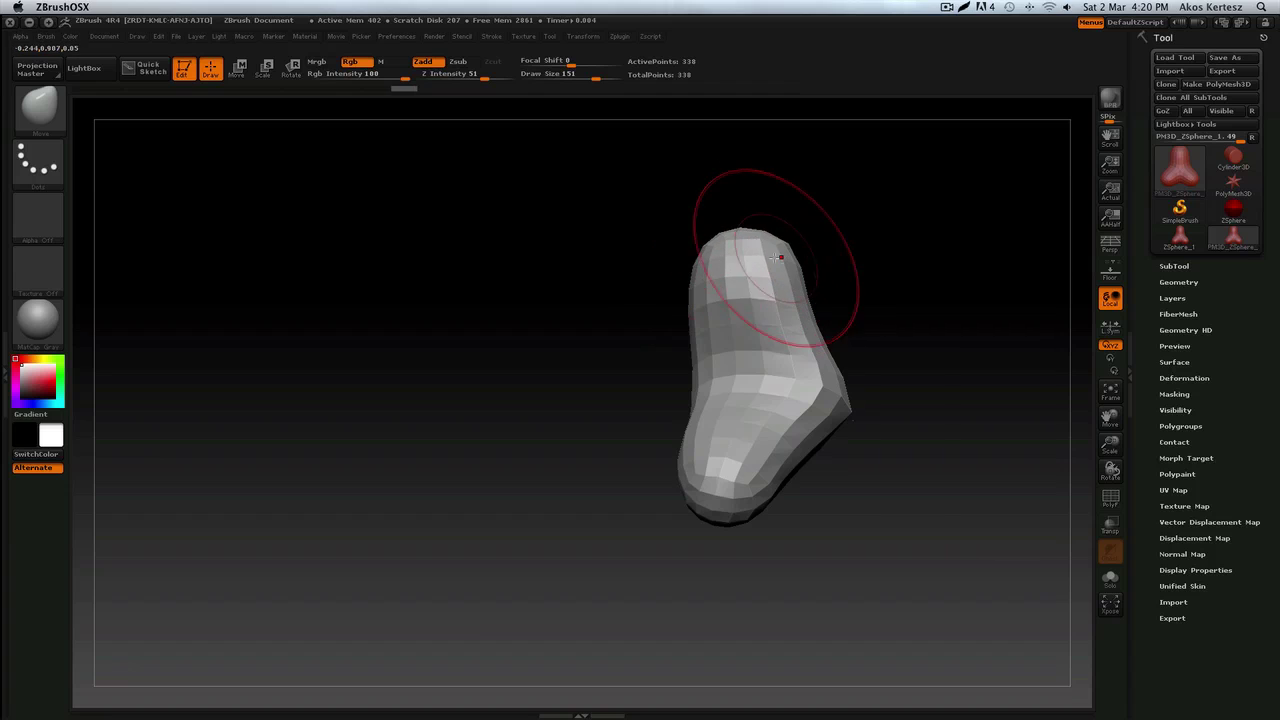
pyautogui.moveTo(699, 258); pyautogui.dragTo(683, 256)
pyautogui.moveTo(694, 367); pyautogui.dragTo(720, 366)
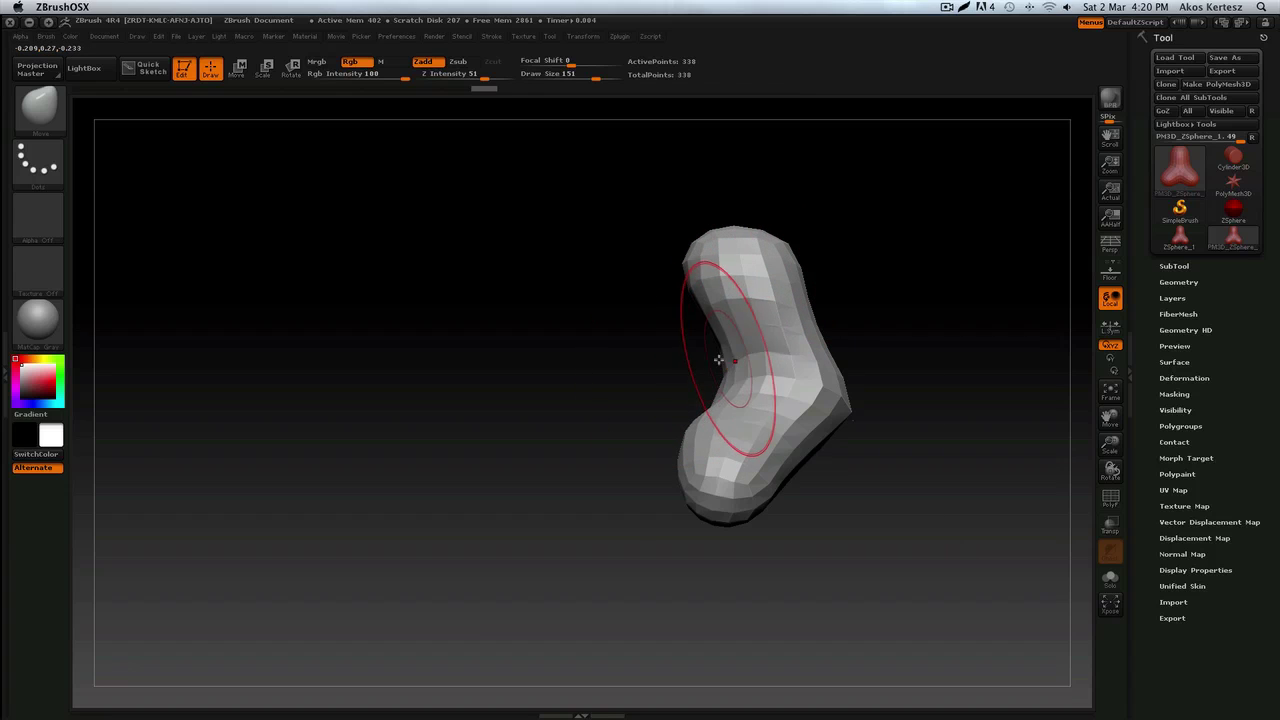
pyautogui.moveTo(706, 321); pyautogui.dragTo(687, 319)
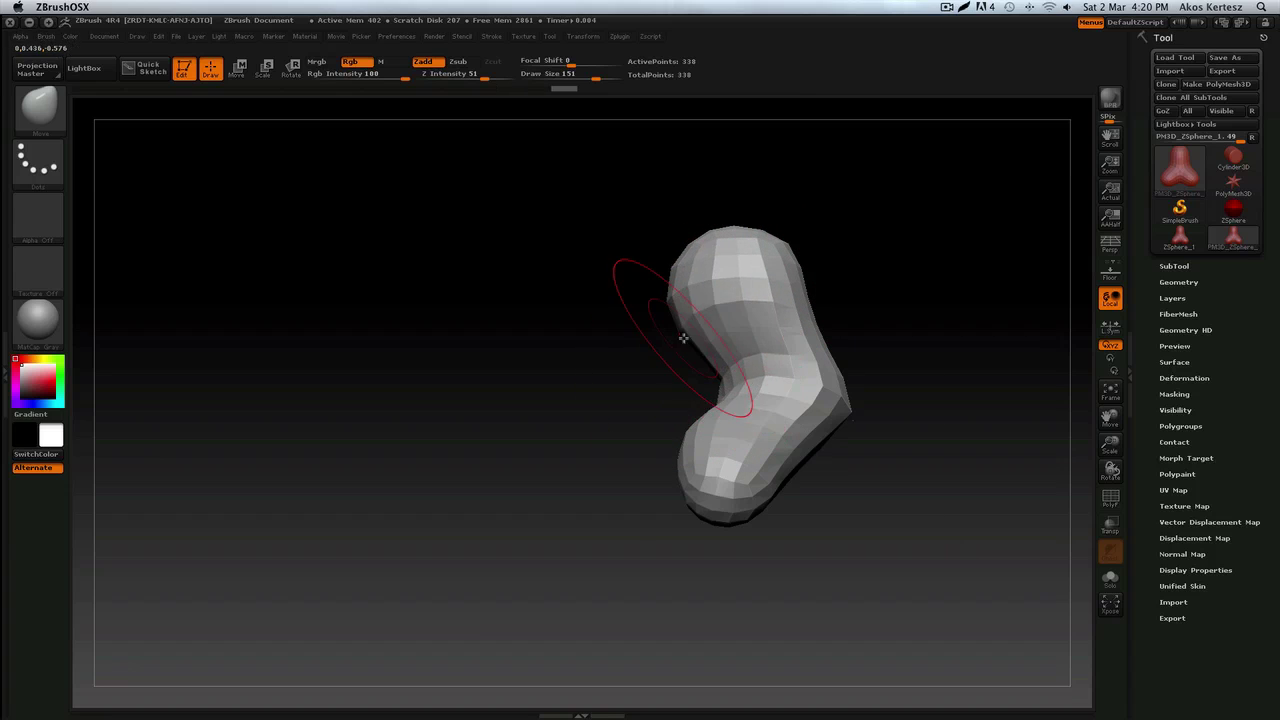
# Step: Pull the lower chest forward and down between the shoulders to fill out the torso
pyautogui.moveTo(643, 386)
pyautogui.mouseDown()
pyautogui.moveTo(690, 443)
pyautogui.moveTo(639, 490)
pyautogui.mouseUp()
pyautogui.moveTo(690, 565); pyautogui.dragTo(635, 562)
pyautogui.moveTo(646, 448)
pyautogui.mouseDown()
pyautogui.moveTo(637, 471)
pyautogui.moveTo(574, 477)
pyautogui.moveTo(636, 496)
pyautogui.mouseUp()
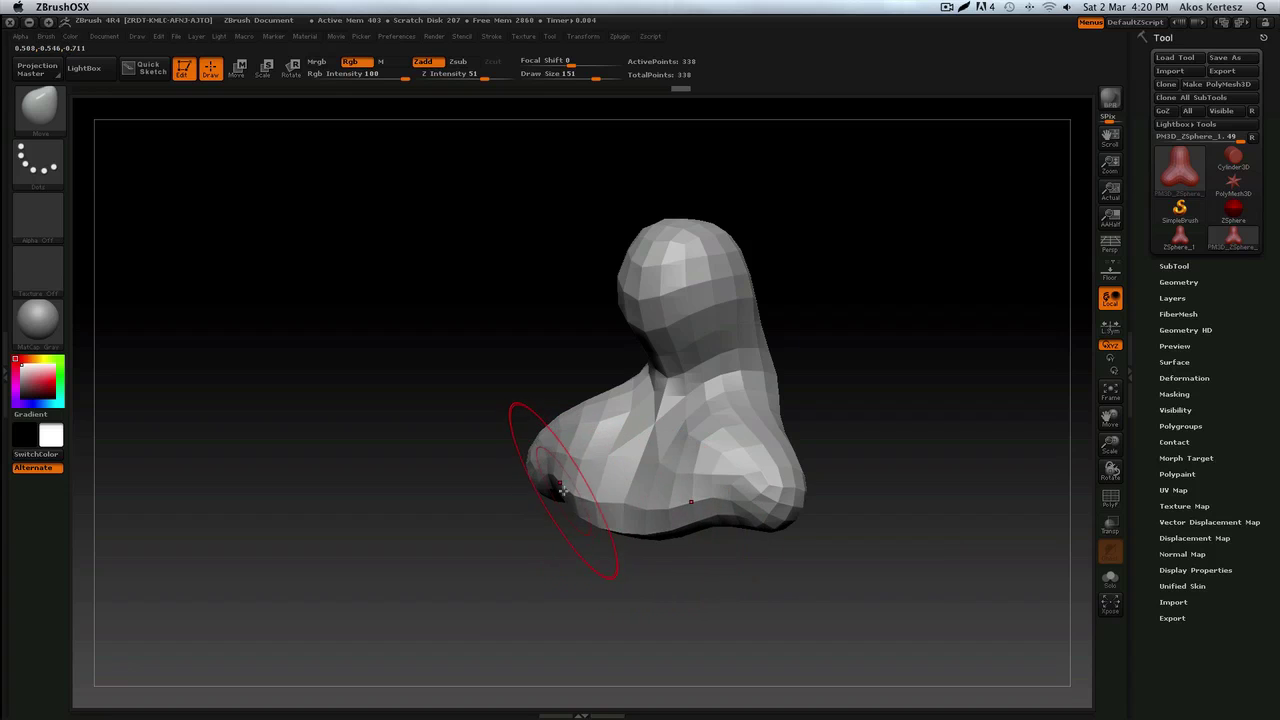
pyautogui.press('shift')
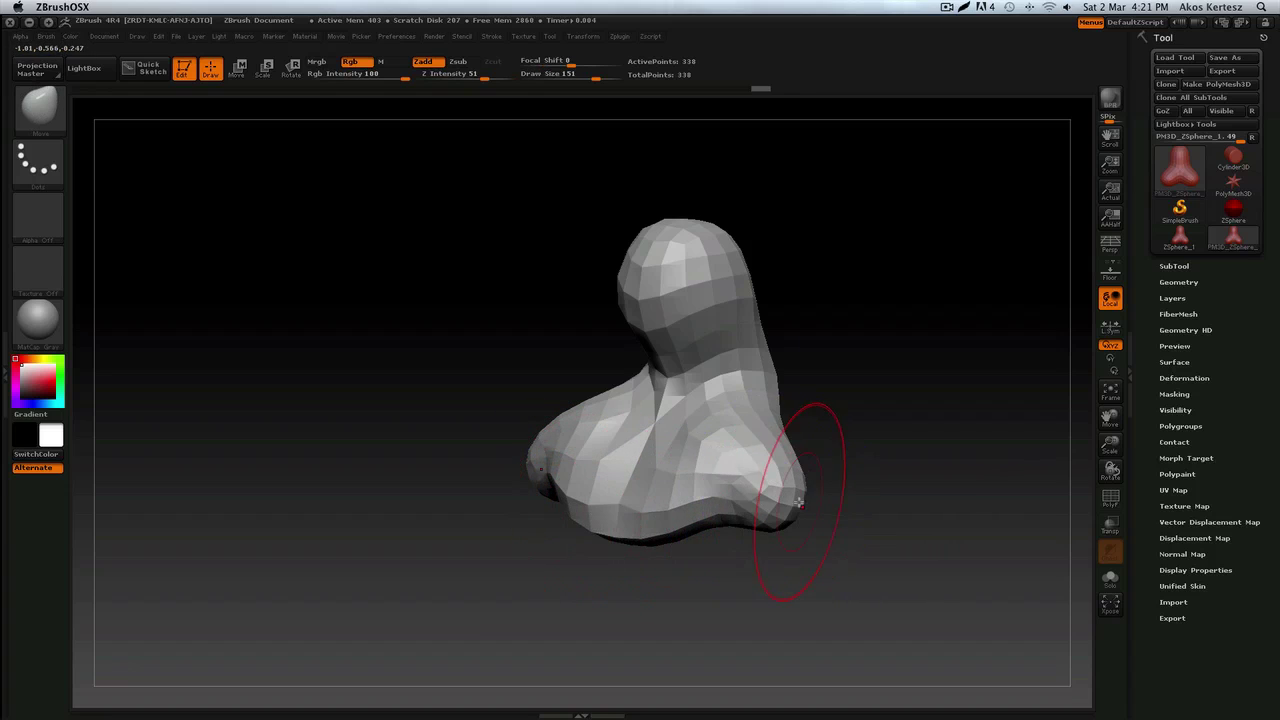
pyautogui.moveTo(798, 500)
pyautogui.mouseDown()
pyautogui.moveTo(730, 490)
pyautogui.moveTo(786, 529)
pyautogui.mouseUp()
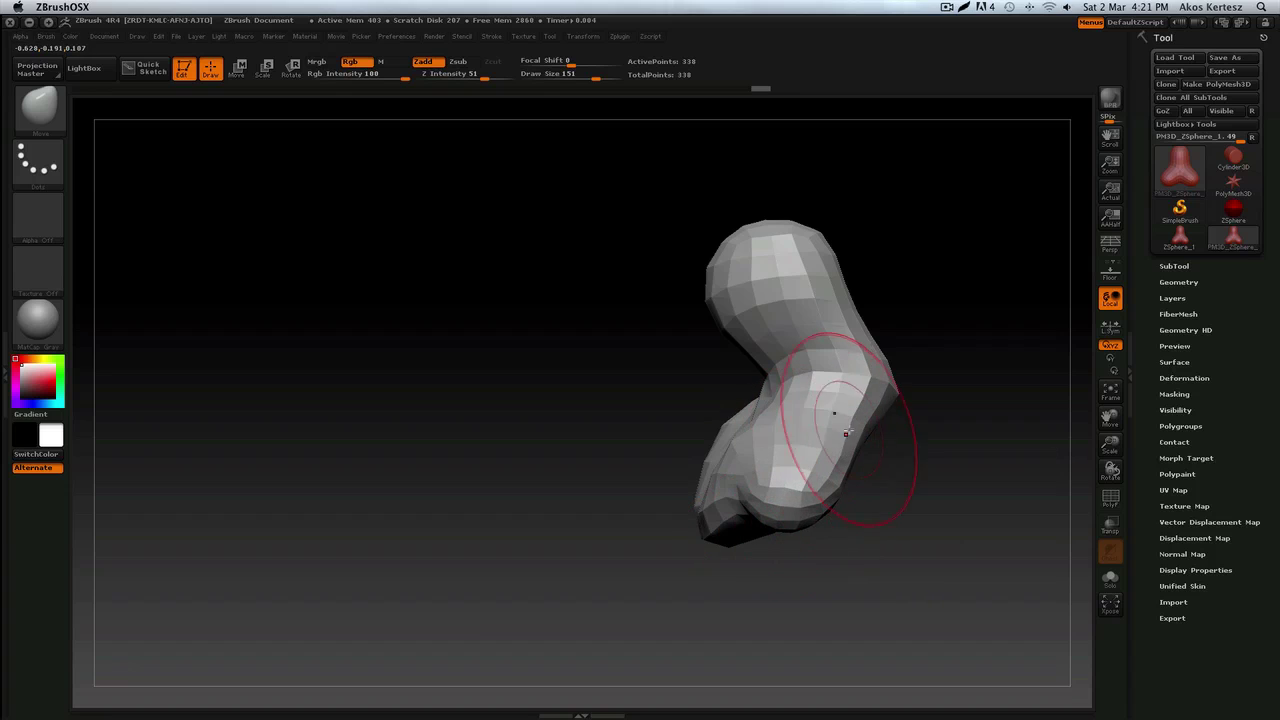
# Step: In profile, pull the upper back outward, extend the face forward and adjust the area under the jaw
pyautogui.moveTo(895, 398); pyautogui.dragTo(908, 394)
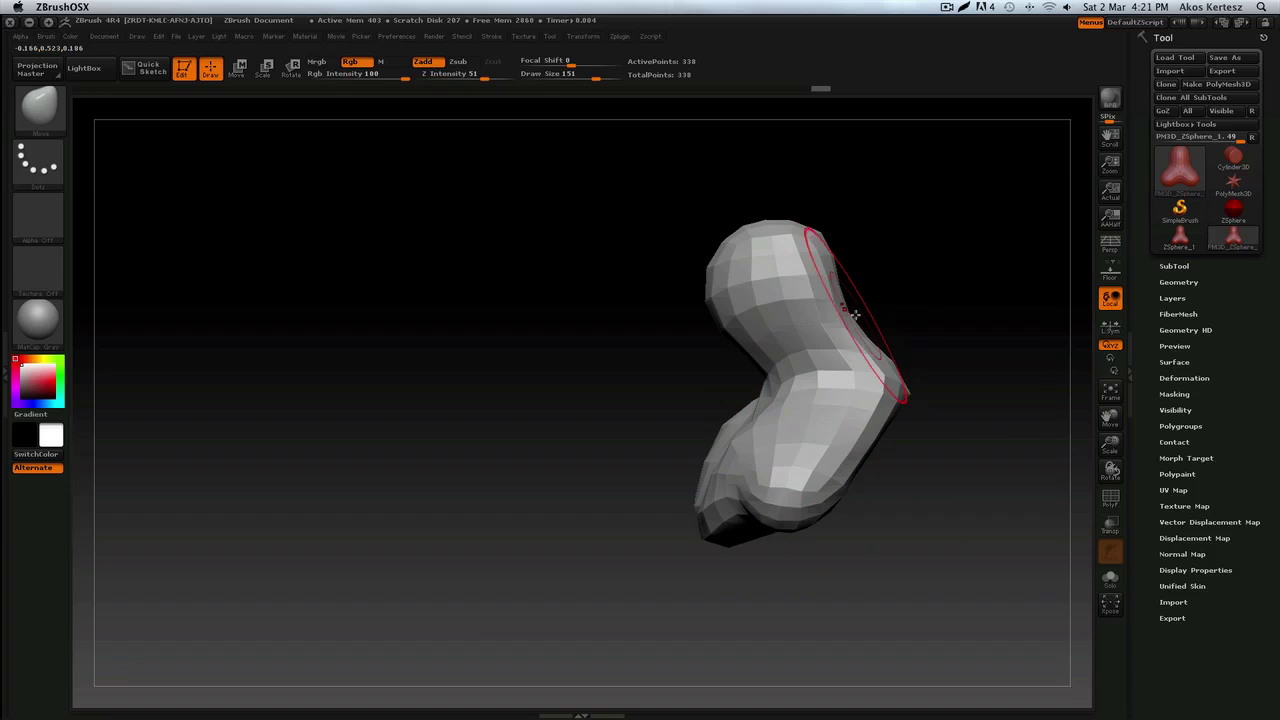
pyautogui.moveTo(741, 335); pyautogui.dragTo(708, 326)
pyautogui.moveTo(723, 258)
pyautogui.mouseDown()
pyautogui.moveTo(709, 254)
pyautogui.moveTo(724, 257)
pyautogui.mouseUp()
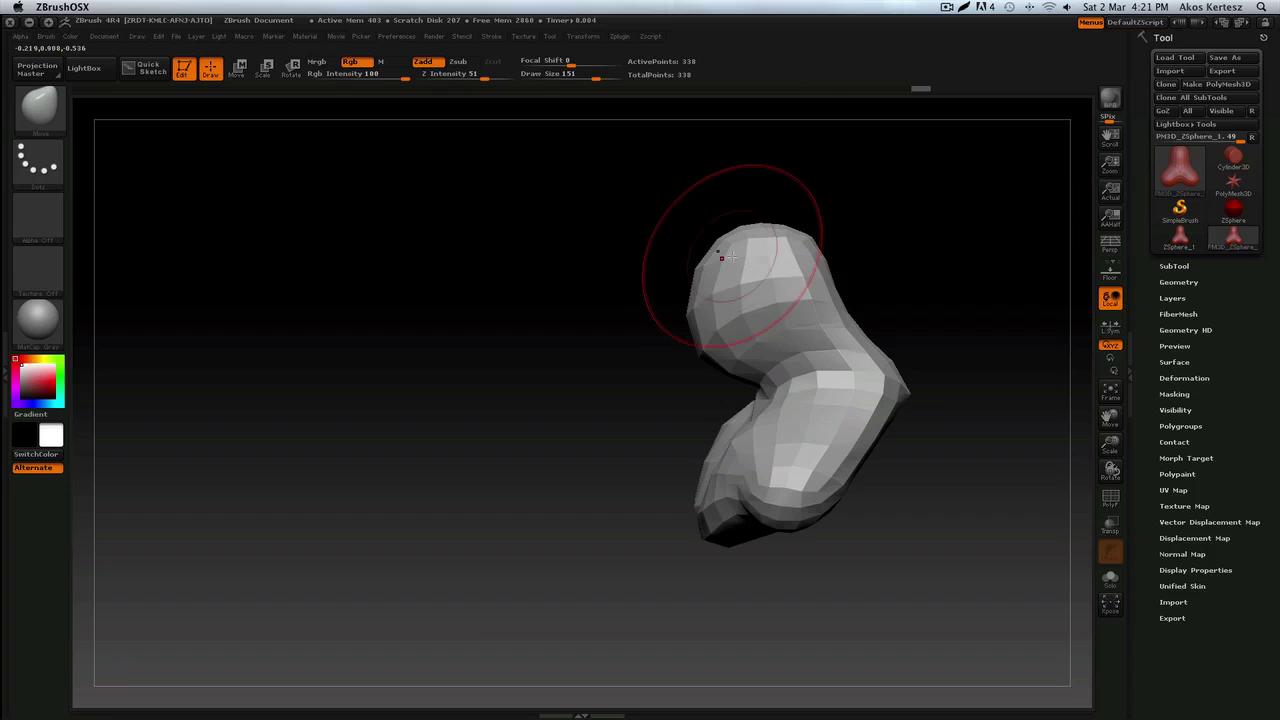
pyautogui.moveTo(744, 368)
pyautogui.mouseDown()
pyautogui.moveTo(736, 359)
pyautogui.moveTo(755, 372)
pyautogui.mouseUp()
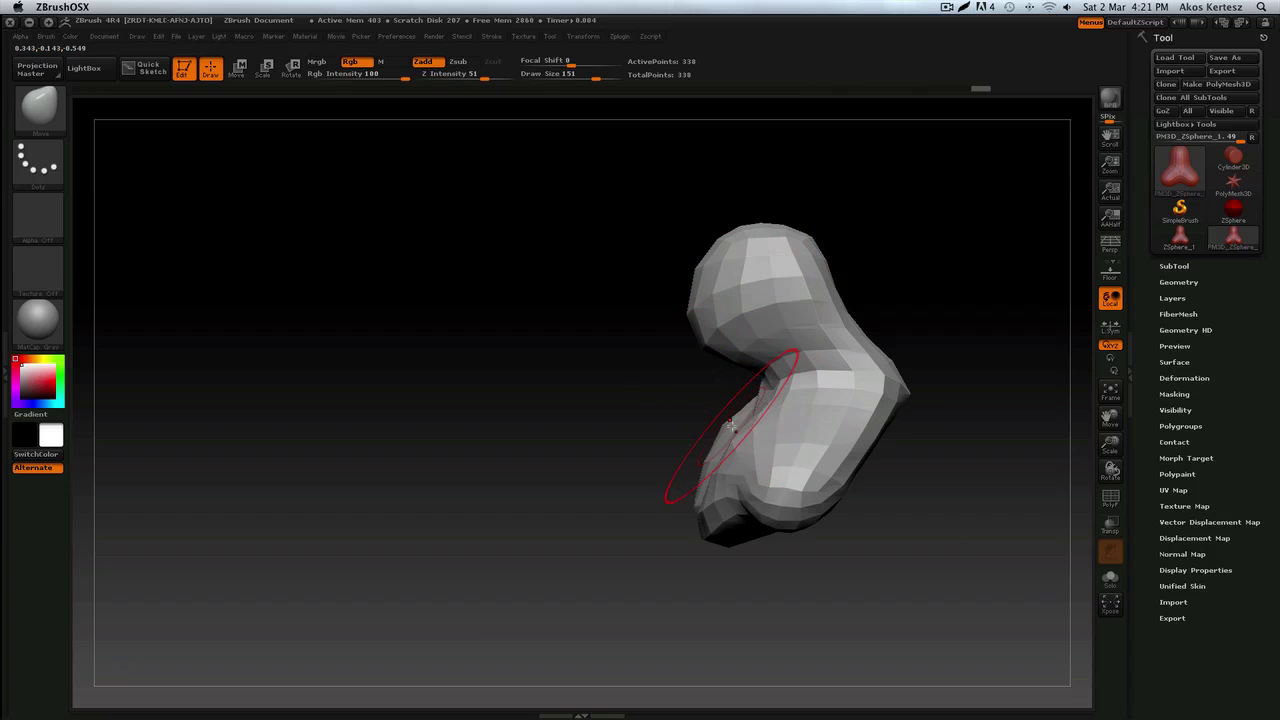
# Step: Broaden both shoulder ends outward and fill the underside between the shoulders and the chest
pyautogui.moveTo(680, 422); pyautogui.dragTo(722, 412)
pyautogui.moveTo(712, 464)
pyautogui.mouseDown()
pyautogui.moveTo(698, 483)
pyautogui.moveTo(689, 458)
pyautogui.moveTo(775, 438)
pyautogui.mouseUp()
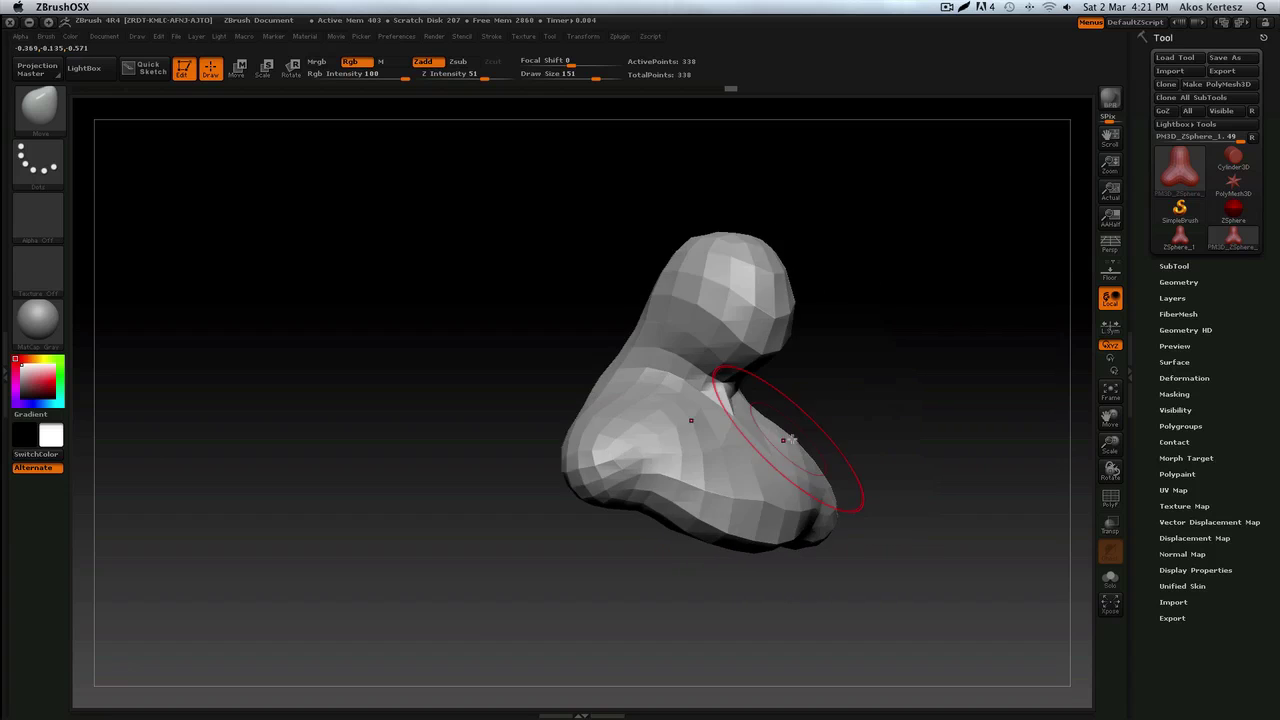
pyautogui.moveTo(655, 420); pyautogui.dragTo(602, 408)
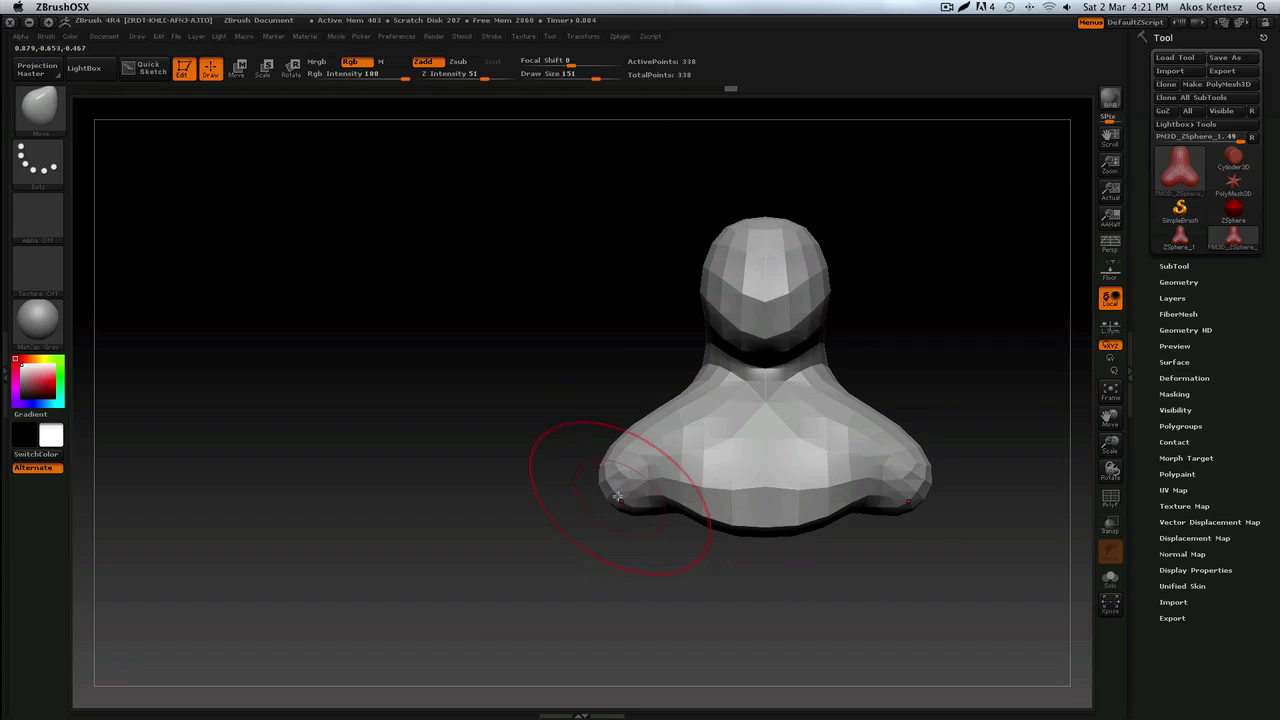
pyautogui.moveTo(621, 501)
pyautogui.mouseDown()
pyautogui.moveTo(588, 503)
pyautogui.moveTo(661, 516)
pyautogui.mouseUp()
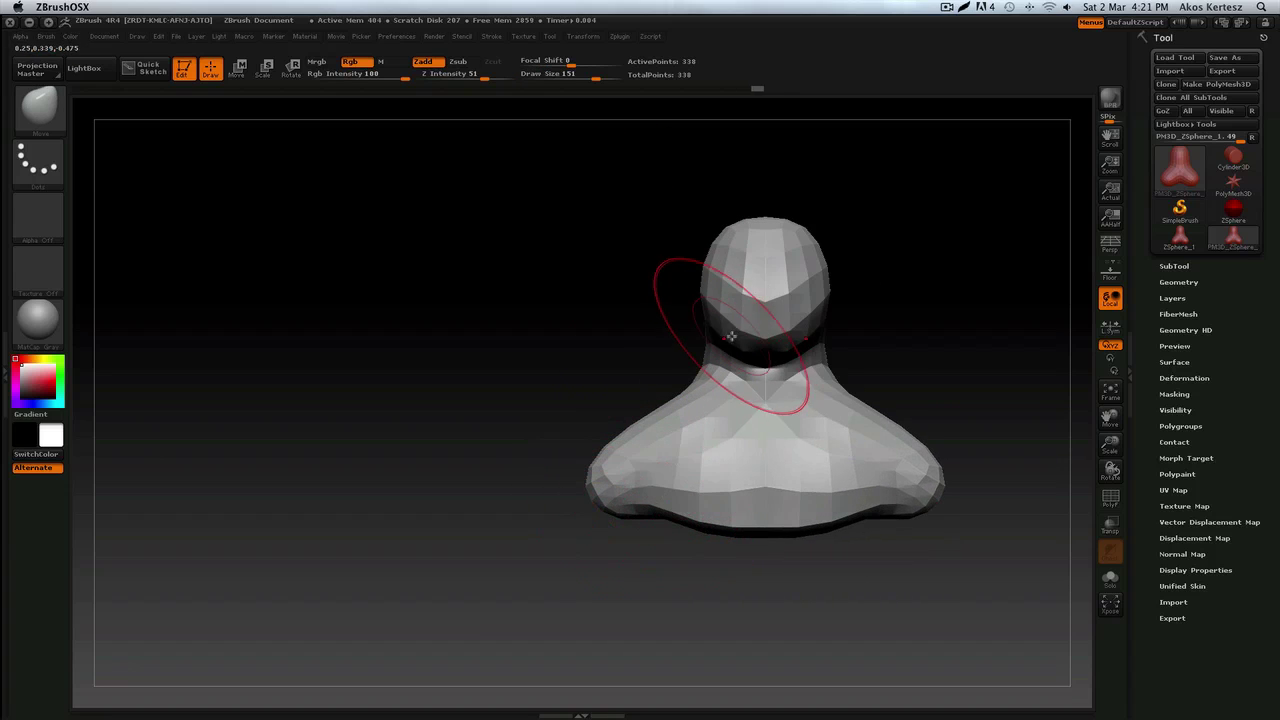
# Step: In front view, narrow the jaw and neck and round out the upper part of the head
pyautogui.moveTo(711, 349); pyautogui.dragTo(731, 362)
pyautogui.moveTo(713, 285); pyautogui.dragTo(704, 290)
pyautogui.moveTo(722, 248); pyautogui.dragTo(712, 235)
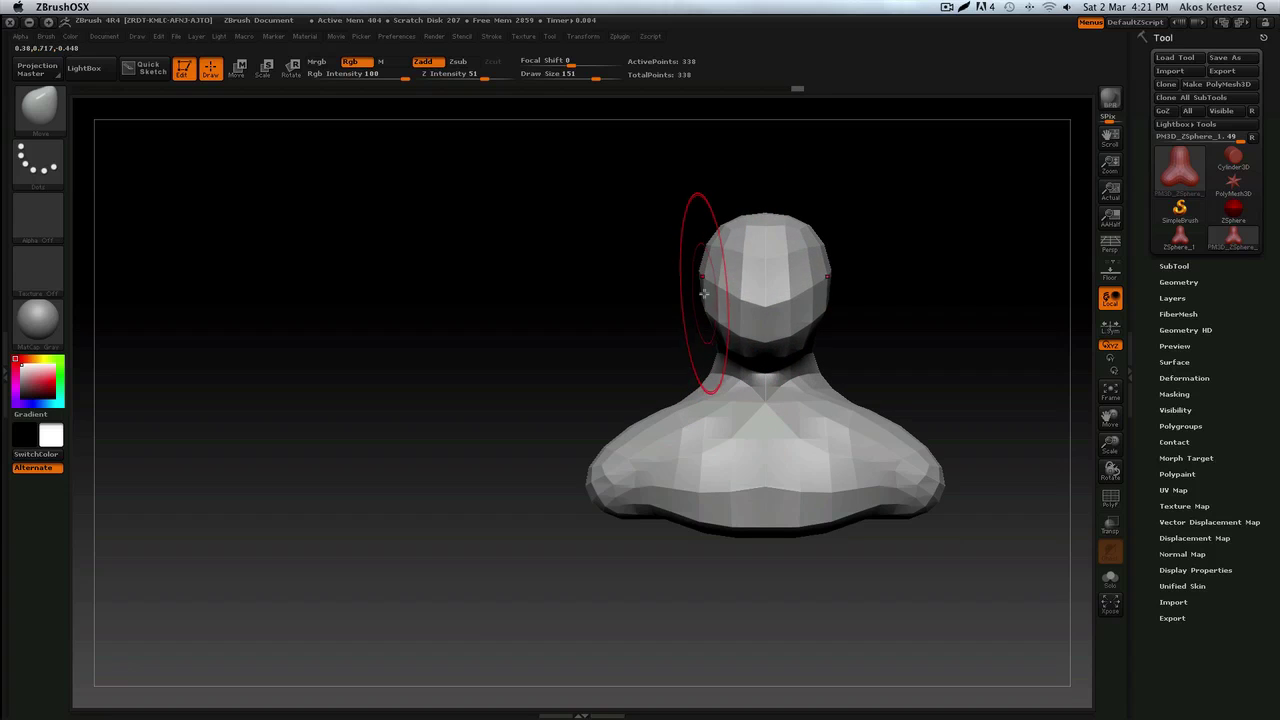
pyautogui.moveTo(704, 294)
pyautogui.mouseDown()
pyautogui.moveTo(714, 301)
pyautogui.moveTo(719, 287)
pyautogui.mouseUp()
pyautogui.moveTo(707, 383)
pyautogui.mouseDown()
pyautogui.moveTo(720, 376)
pyautogui.moveTo(729, 398)
pyautogui.mouseUp()
# Step: Pull the chin forward and down, and smooth the upper chest and shoulder area
pyautogui.moveTo(626, 440)
pyautogui.mouseDown()
pyautogui.moveTo(572, 460)
pyautogui.moveTo(632, 475)
pyautogui.moveTo(729, 468)
pyautogui.mouseUp()
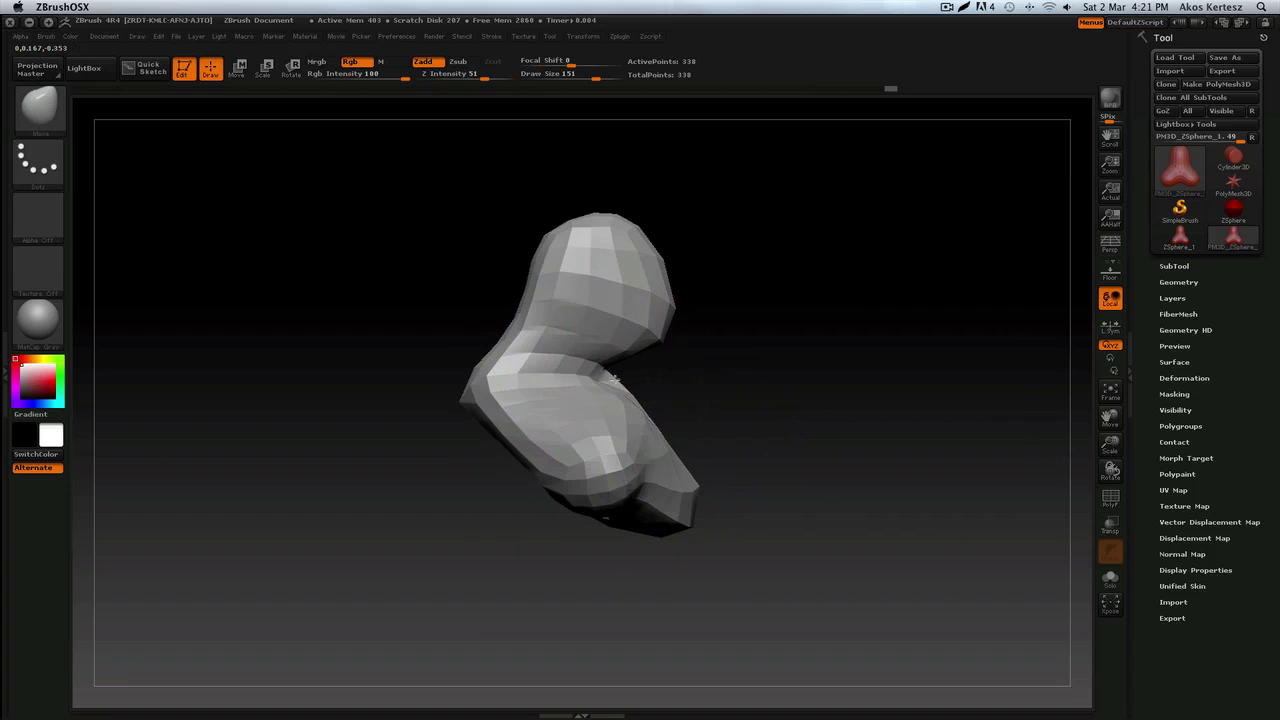
pyautogui.moveTo(609, 387); pyautogui.dragTo(643, 400)
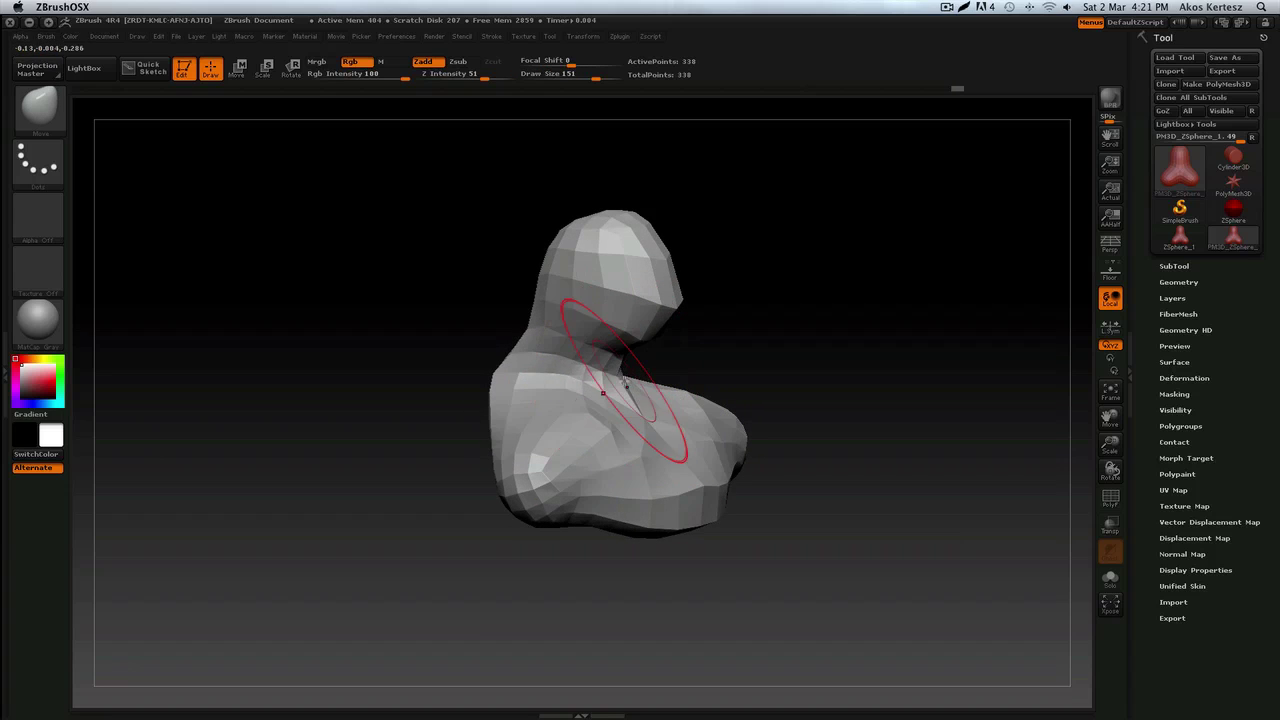
pyautogui.moveTo(640, 348); pyautogui.dragTo(653, 358)
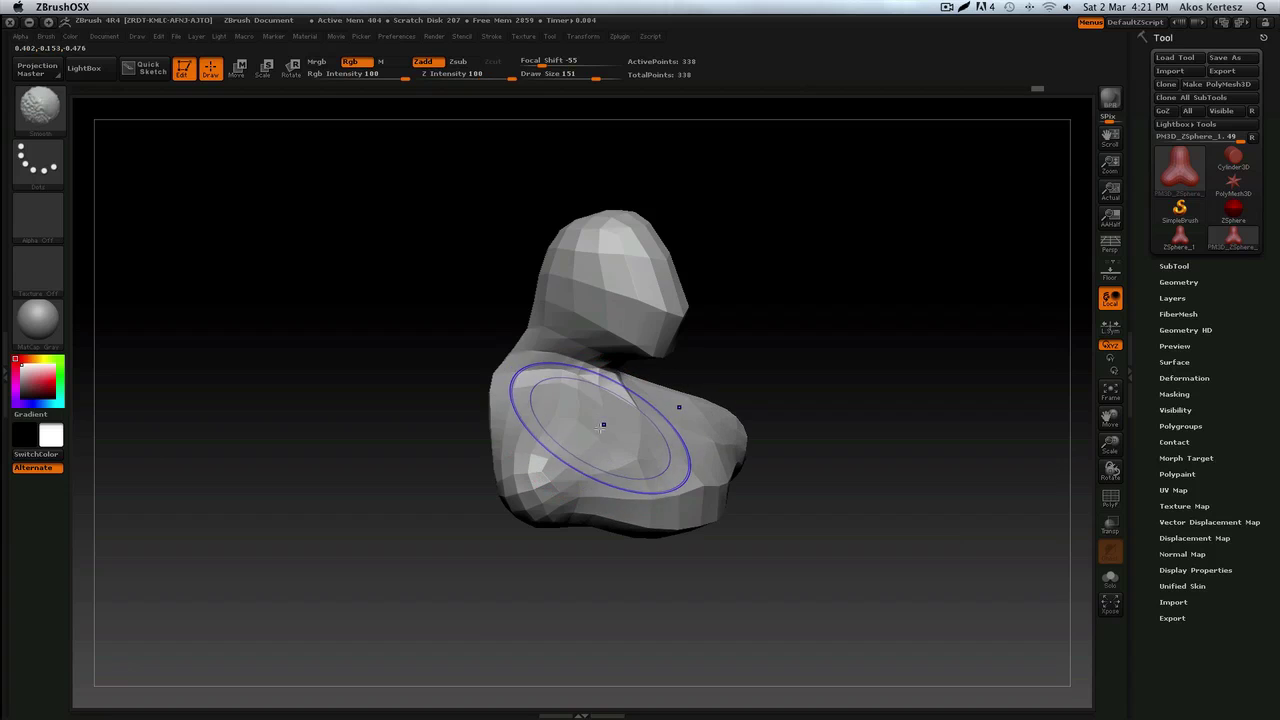
pyautogui.moveTo(644, 427)
pyautogui.mouseDown()
pyautogui.moveTo(677, 420)
pyautogui.moveTo(673, 430)
pyautogui.mouseUp()
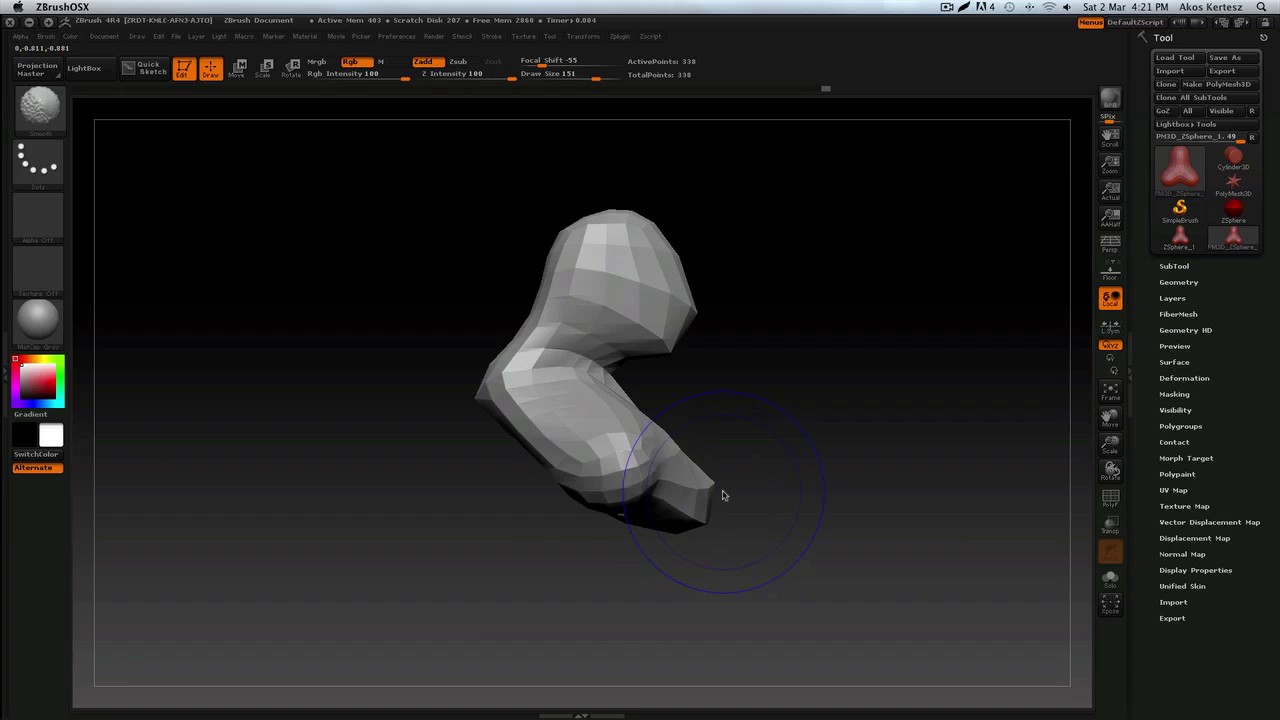
# Step: Extend the lower edge of the chest downward and smooth the transition between chest and shoulder
pyautogui.moveTo(673, 477); pyautogui.dragTo(735, 523)
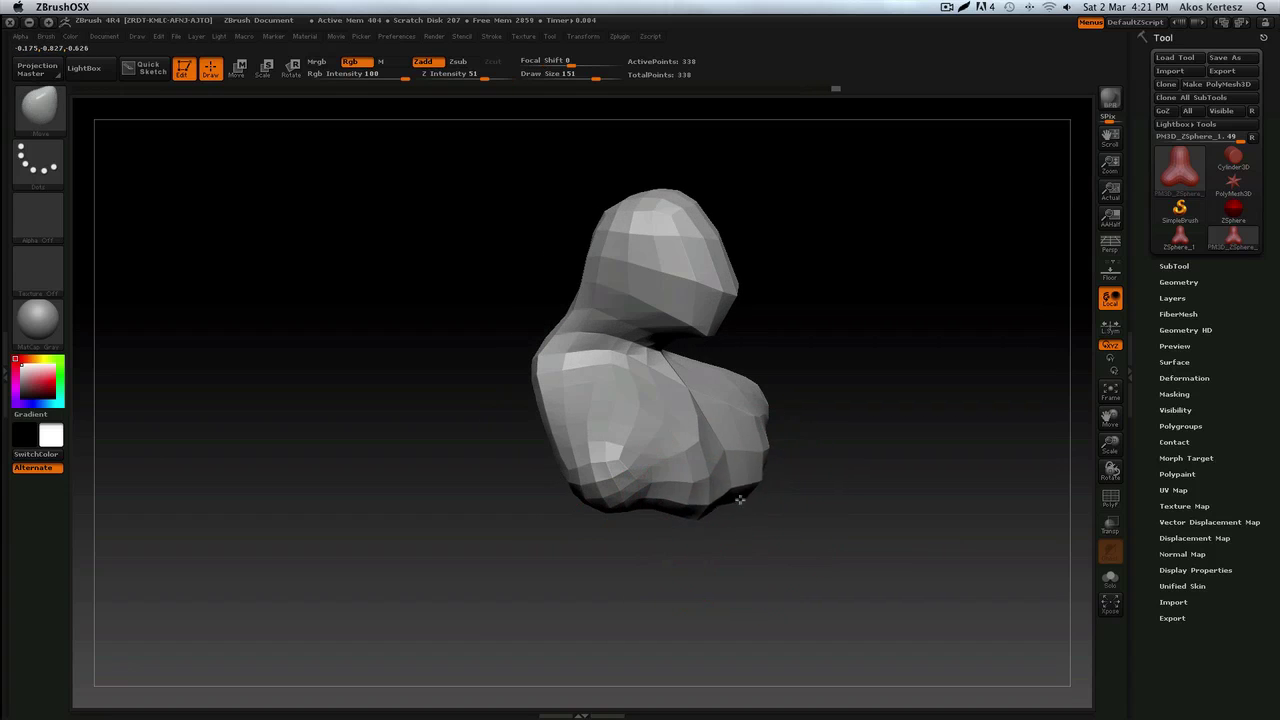
pyautogui.moveTo(740, 499); pyautogui.dragTo(749, 514)
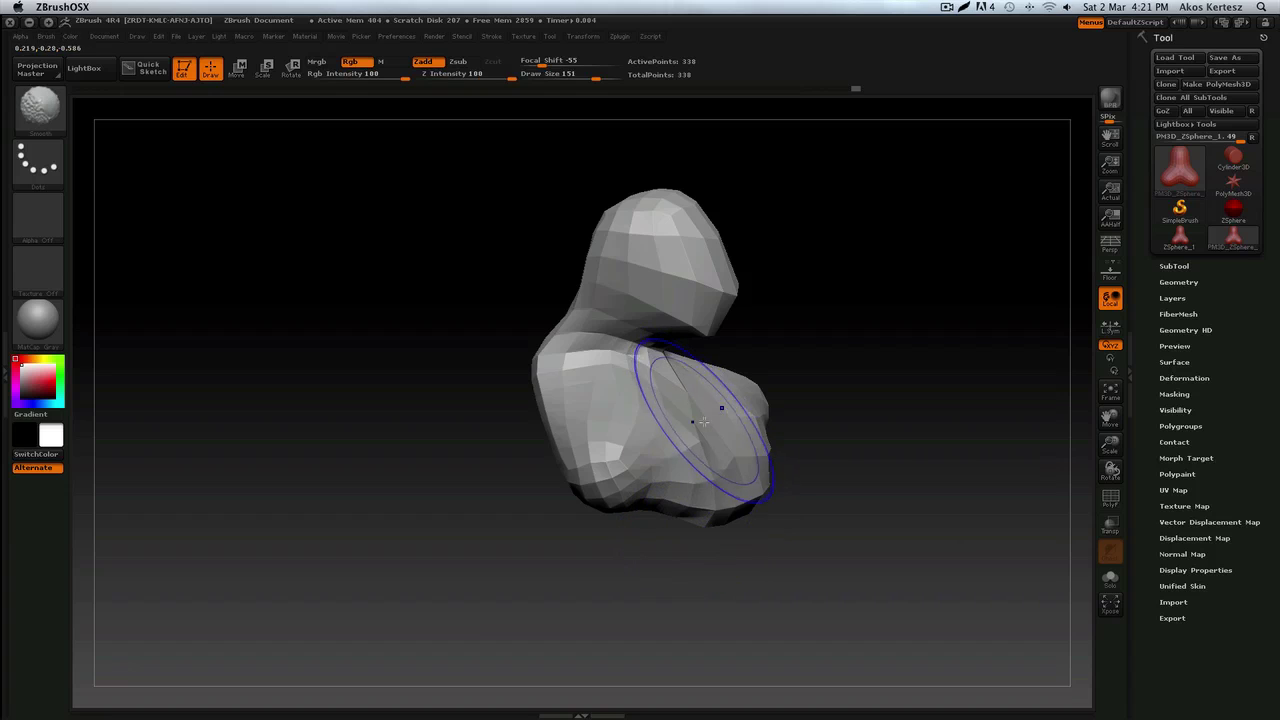
pyautogui.keyDown('shift'); pyautogui.moveTo(704, 422); pyautogui.dragTo(670, 422); pyautogui.keyUp('shift')
# Step: Try DynaMesh at resolution 128 on the front-facing bust and undo it
pyautogui.moveTo(850, 420)
pyautogui.mouseDown()
pyautogui.moveTo(690, 370)
pyautogui.moveTo(652, 335)
pyautogui.mouseUp()
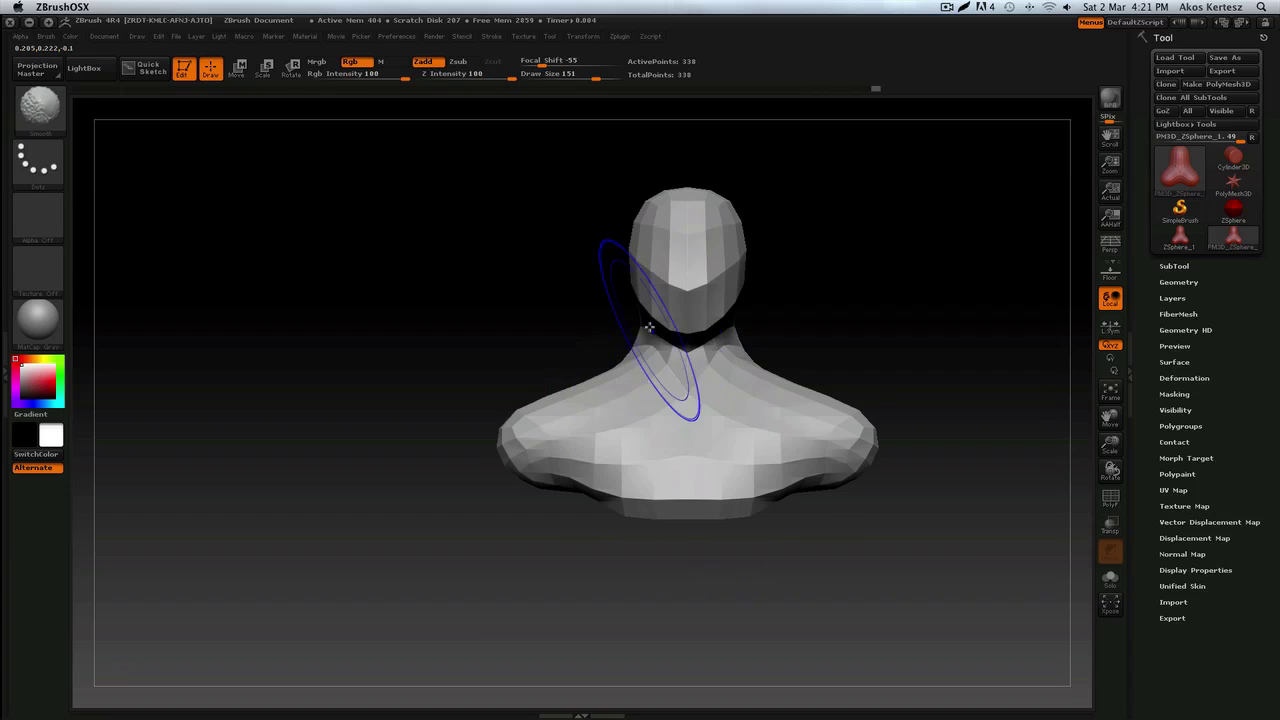
pyautogui.keyDown('alt'); pyautogui.moveTo(608, 545); pyautogui.dragTo(497, 617); pyautogui.keyUp('alt')
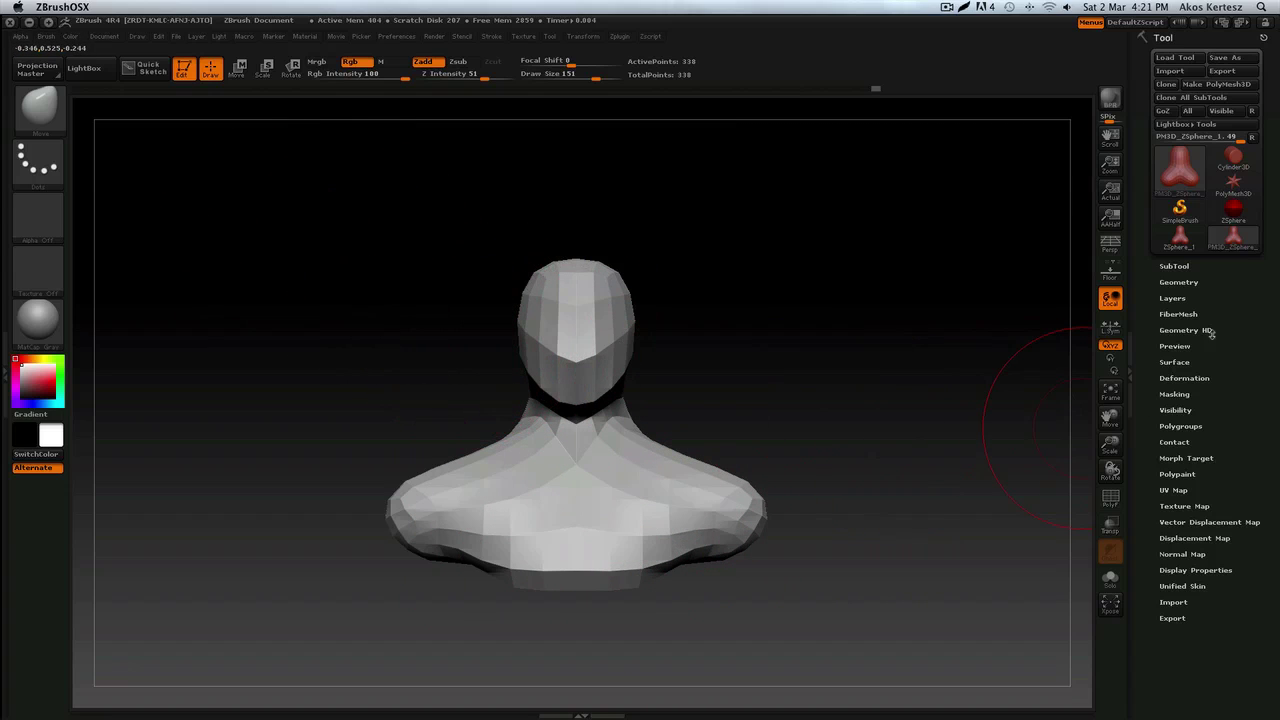
pyautogui.click(1180, 283)
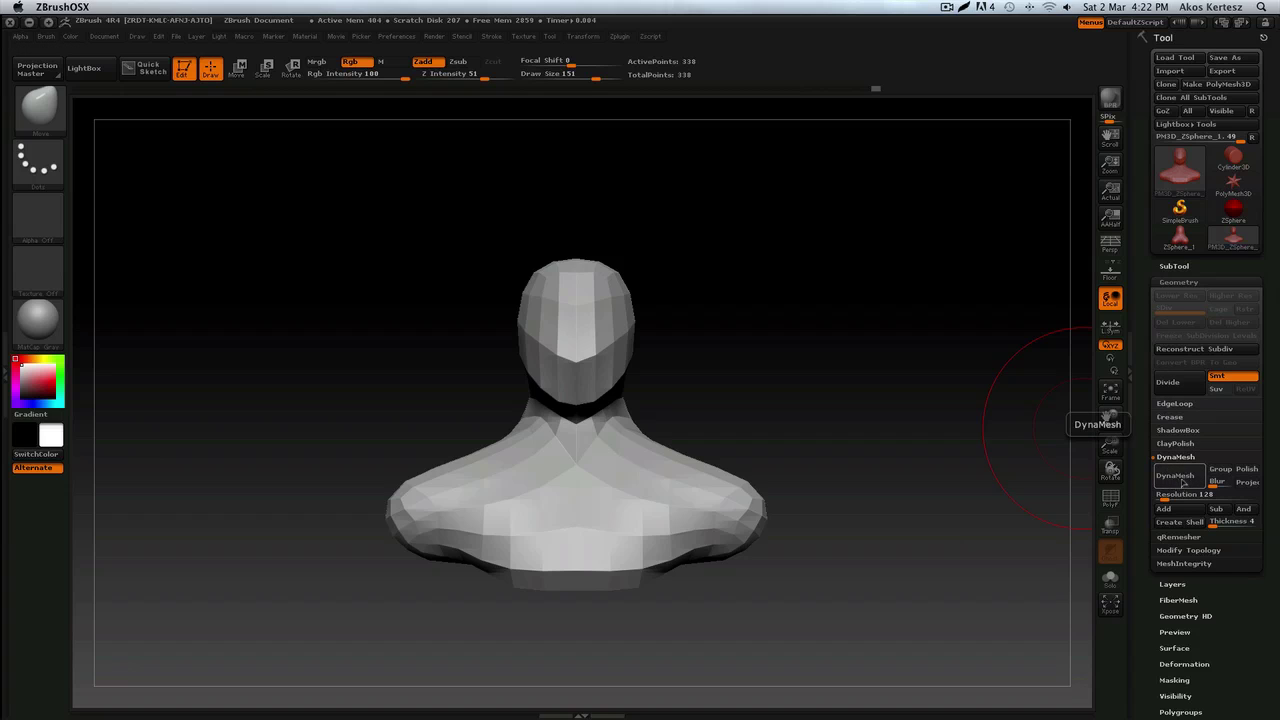
pyautogui.click(1176, 476)
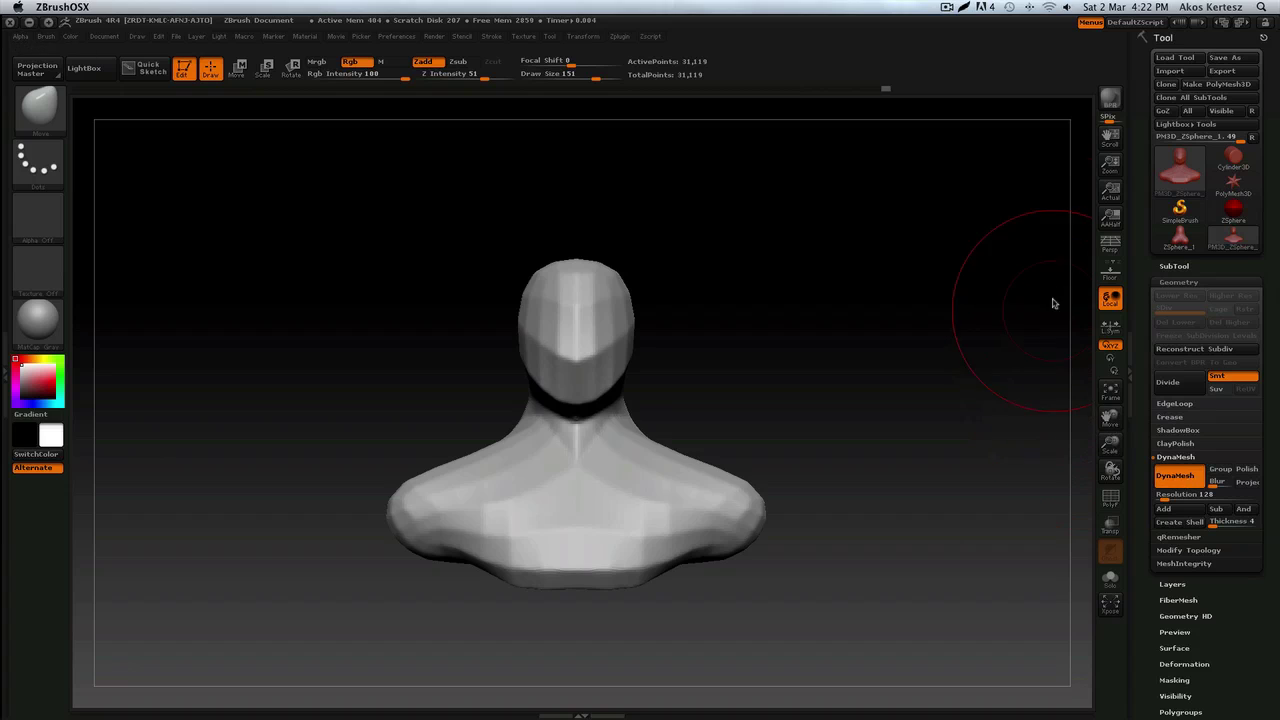
pyautogui.hotkey('ctrl', 'z')
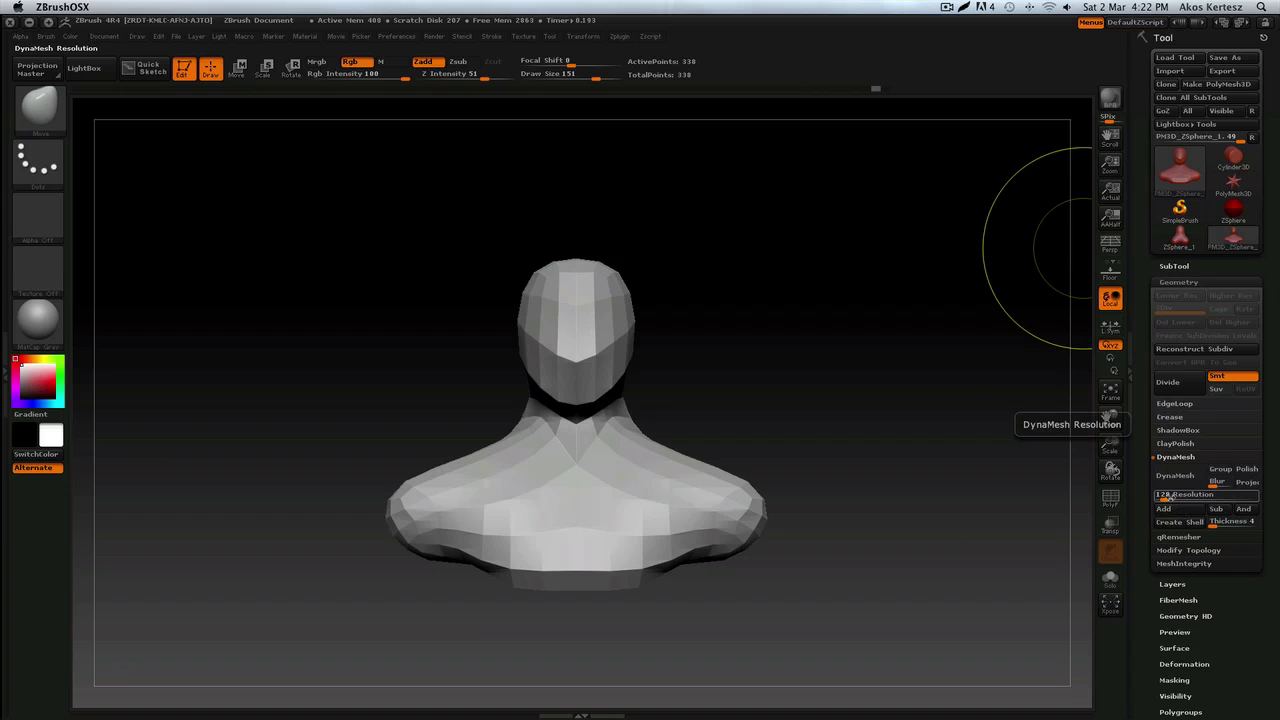
# Step: Set the DynaMesh resolution to 352 and convert the bust to a DynaMesh
pyautogui.moveTo(1166, 497); pyautogui.dragTo(1173, 499)
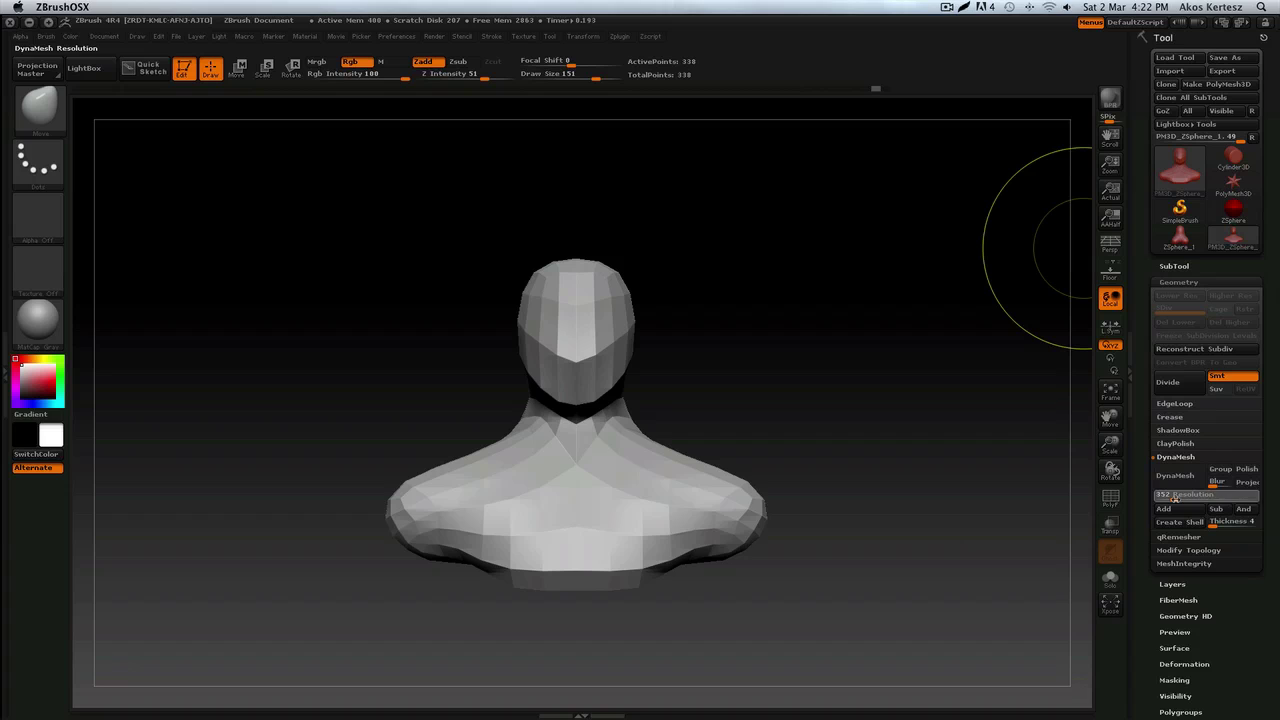
pyautogui.click(1162, 498)
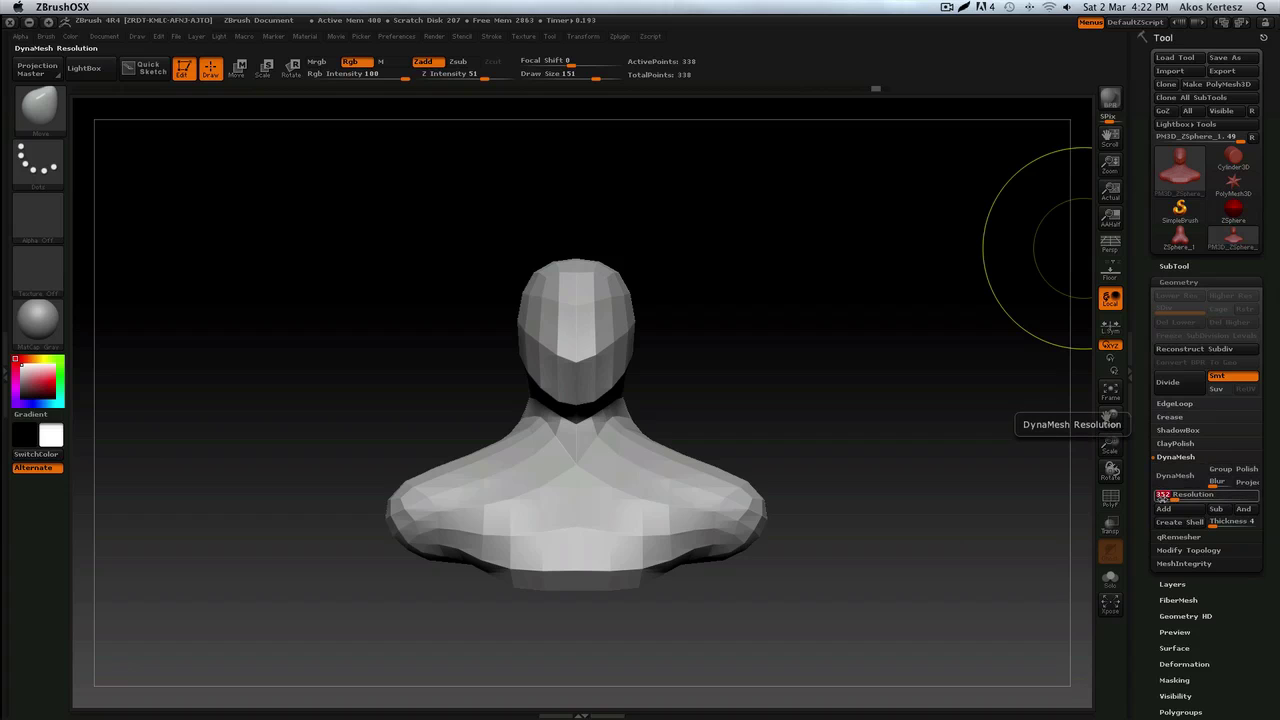
pyautogui.click(1177, 477)
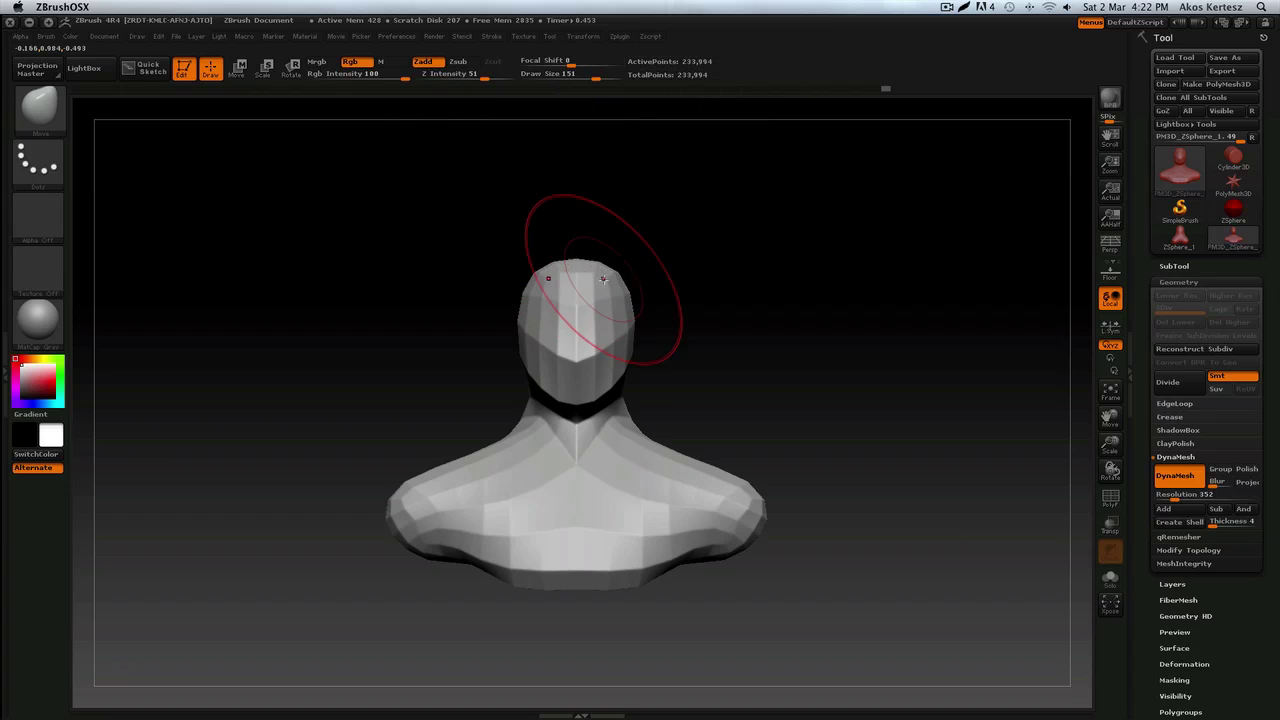
pyautogui.moveTo(651, 400); pyautogui.dragTo(693, 404)
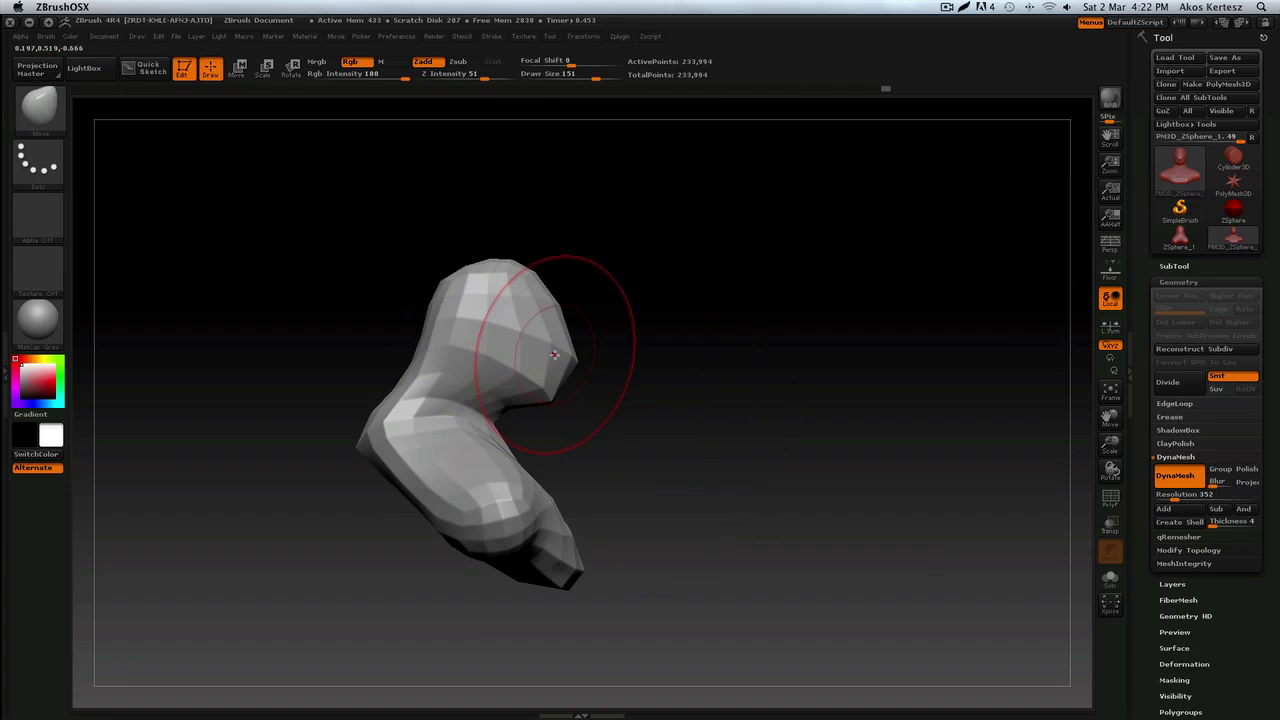
pyautogui.moveTo(643, 477)
pyautogui.keyDown('shift'); pyautogui.mouseDown()
pyautogui.moveTo(580, 429)
pyautogui.moveTo(606, 471)
pyautogui.mouseUp(); pyautogui.keyUp('shift')
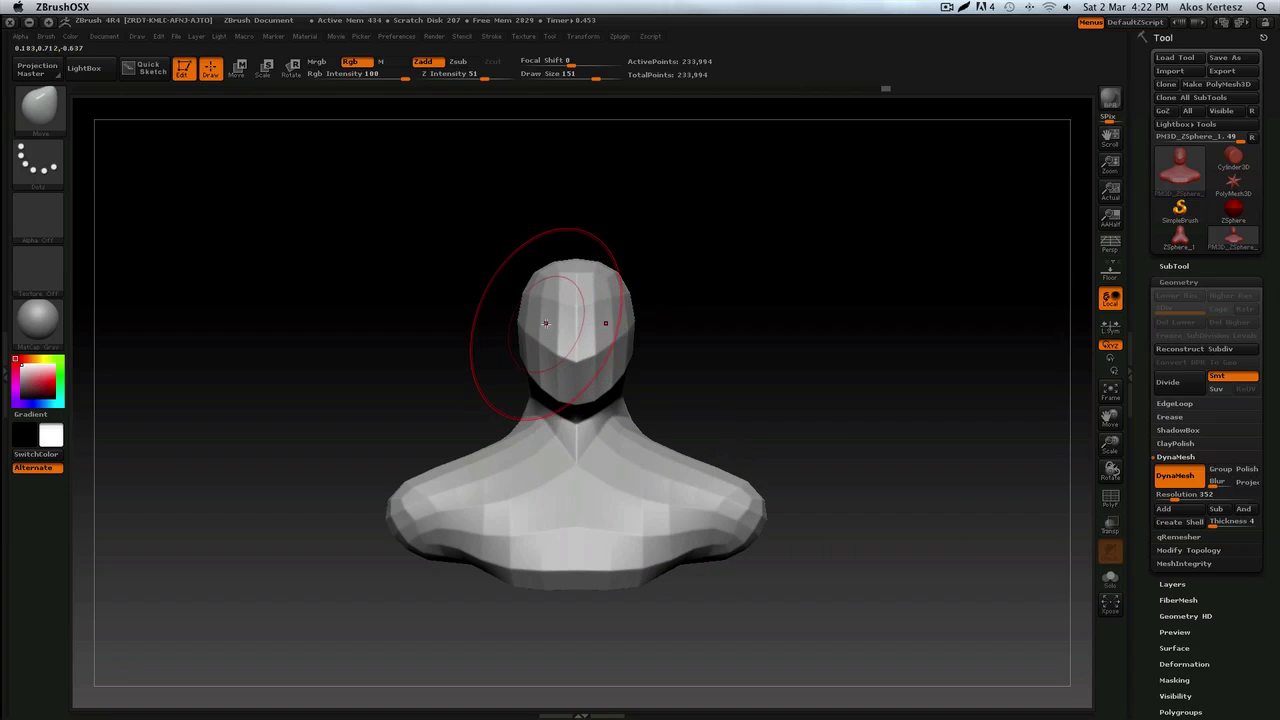
# Step: With the ClayBuildup brush at draw size 103, build up the chest muscles and the front of the shoulders
pyautogui.press('b')
pyautogui.press('c')
pyautogui.press('b')
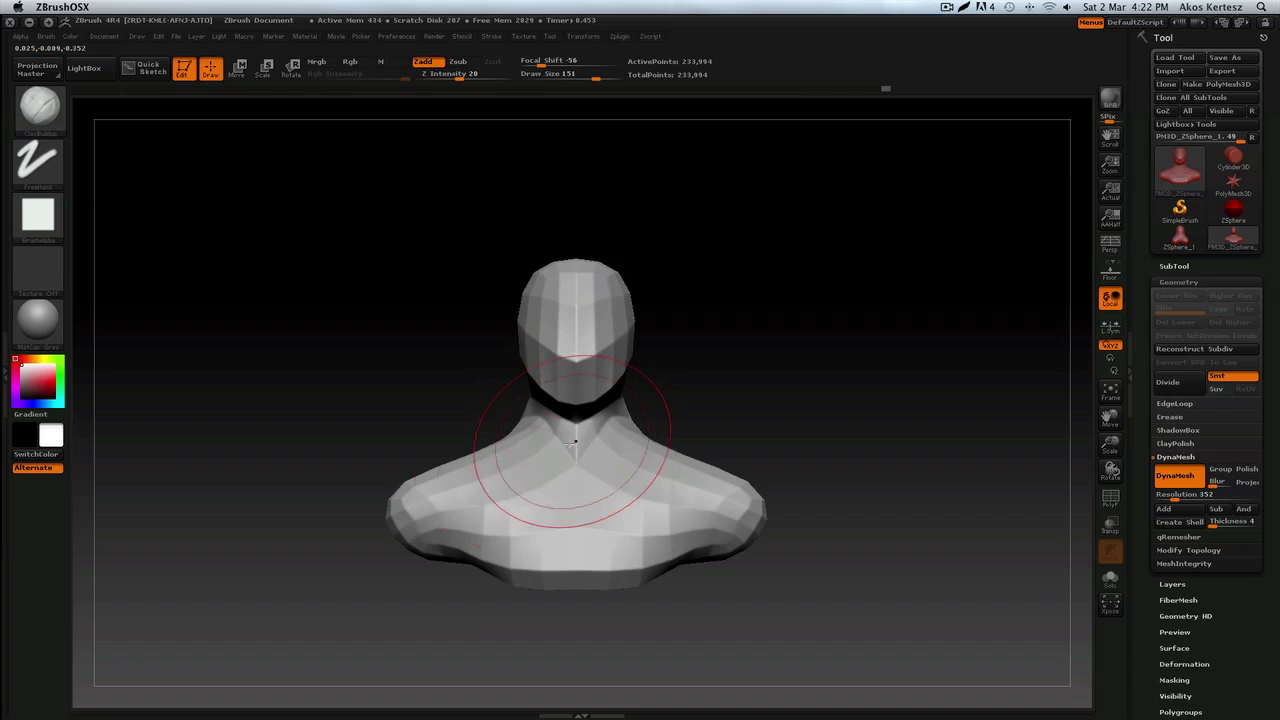
pyautogui.click(40, 108)
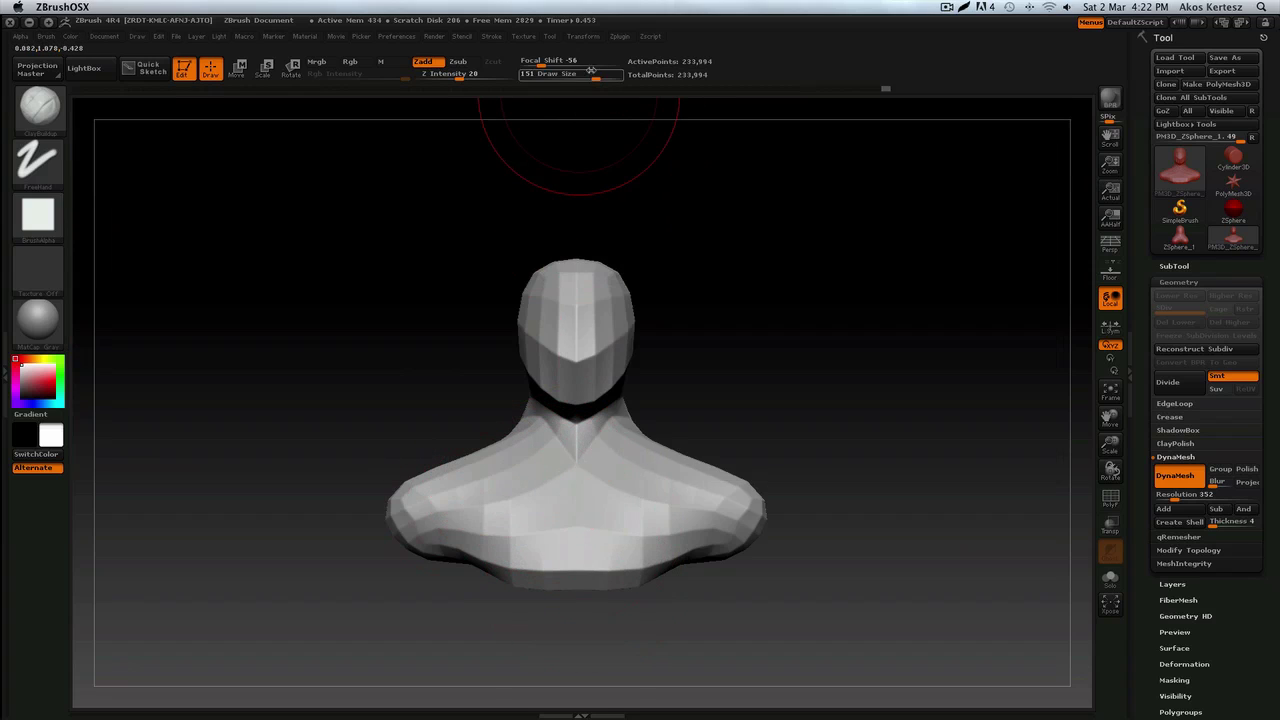
pyautogui.moveTo(585, 75); pyautogui.dragTo(576, 75)
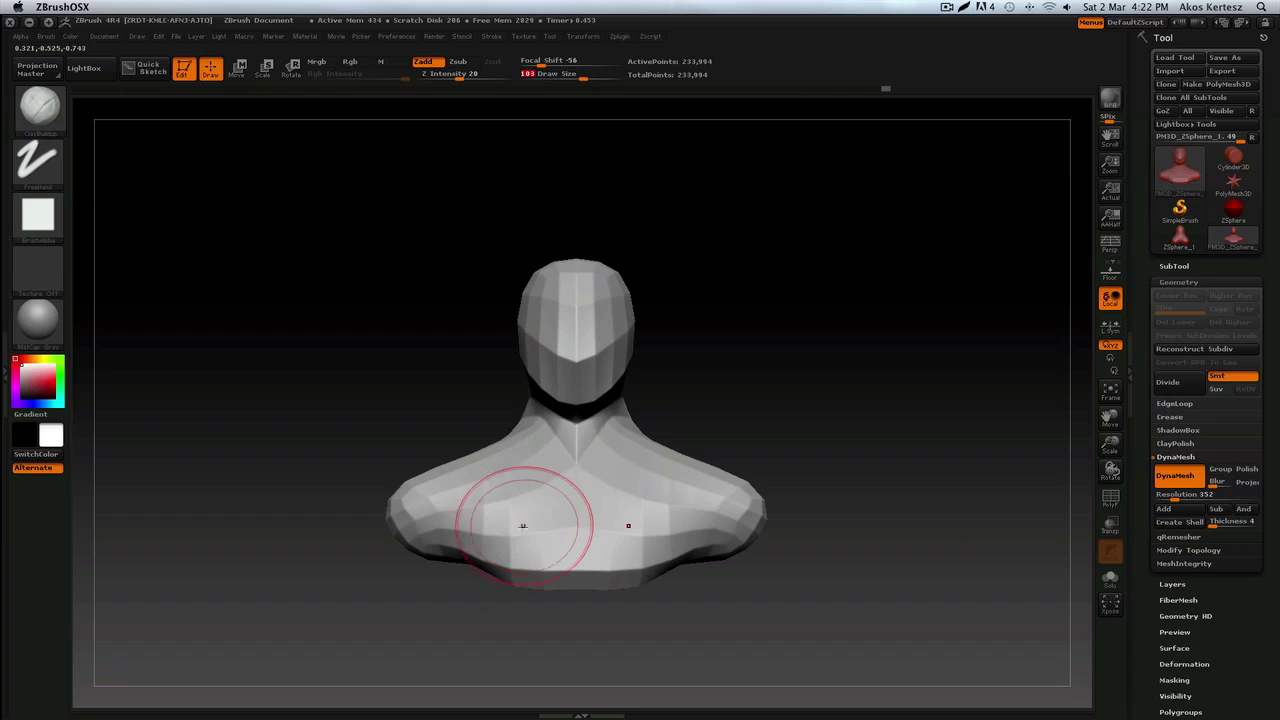
pyautogui.moveTo(483, 528)
pyautogui.mouseDown()
pyautogui.moveTo(526, 580)
pyautogui.moveTo(520, 525)
pyautogui.moveTo(543, 486)
pyautogui.moveTo(557, 545)
pyautogui.moveTo(541, 568)
pyautogui.mouseUp()
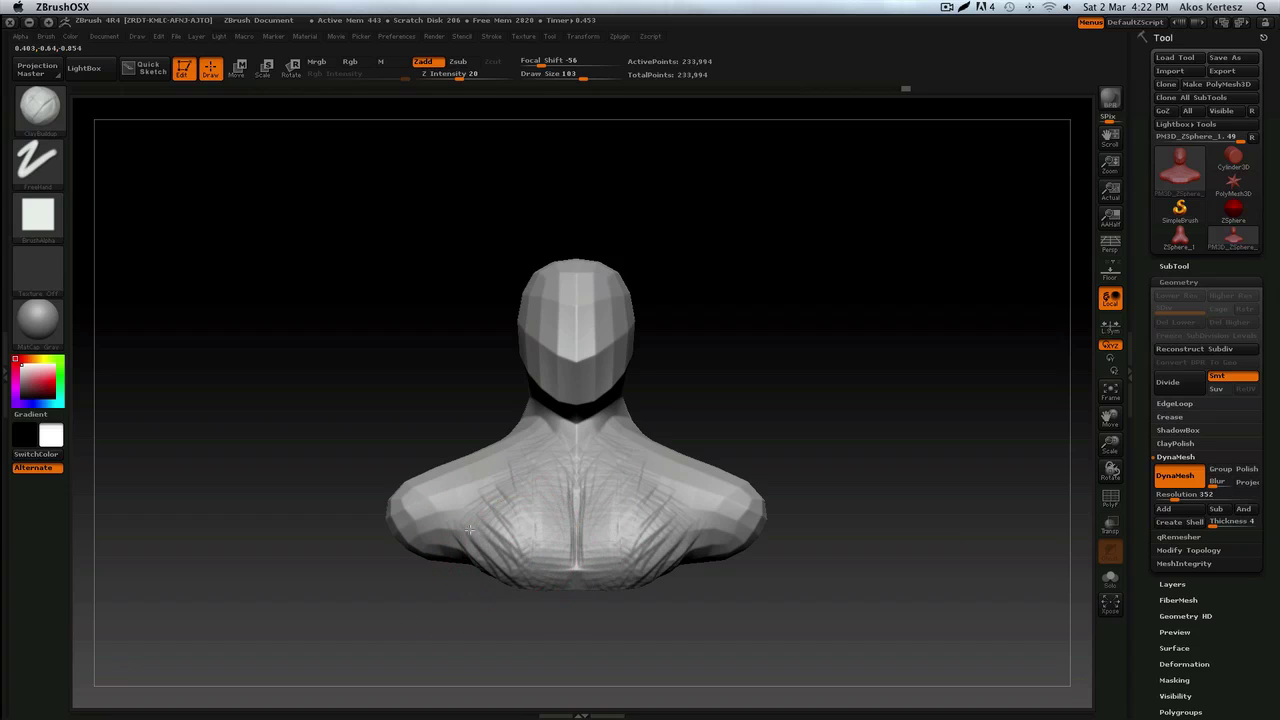
pyautogui.moveTo(469, 529)
pyautogui.mouseDown()
pyautogui.moveTo(482, 526)
pyautogui.moveTo(410, 520)
pyautogui.moveTo(391, 537)
pyautogui.moveTo(411, 557)
pyautogui.moveTo(436, 488)
pyautogui.moveTo(516, 442)
pyautogui.moveTo(522, 464)
pyautogui.moveTo(510, 470)
pyautogui.moveTo(558, 492)
pyautogui.moveTo(486, 562)
pyautogui.moveTo(453, 561)
pyautogui.mouseUp()
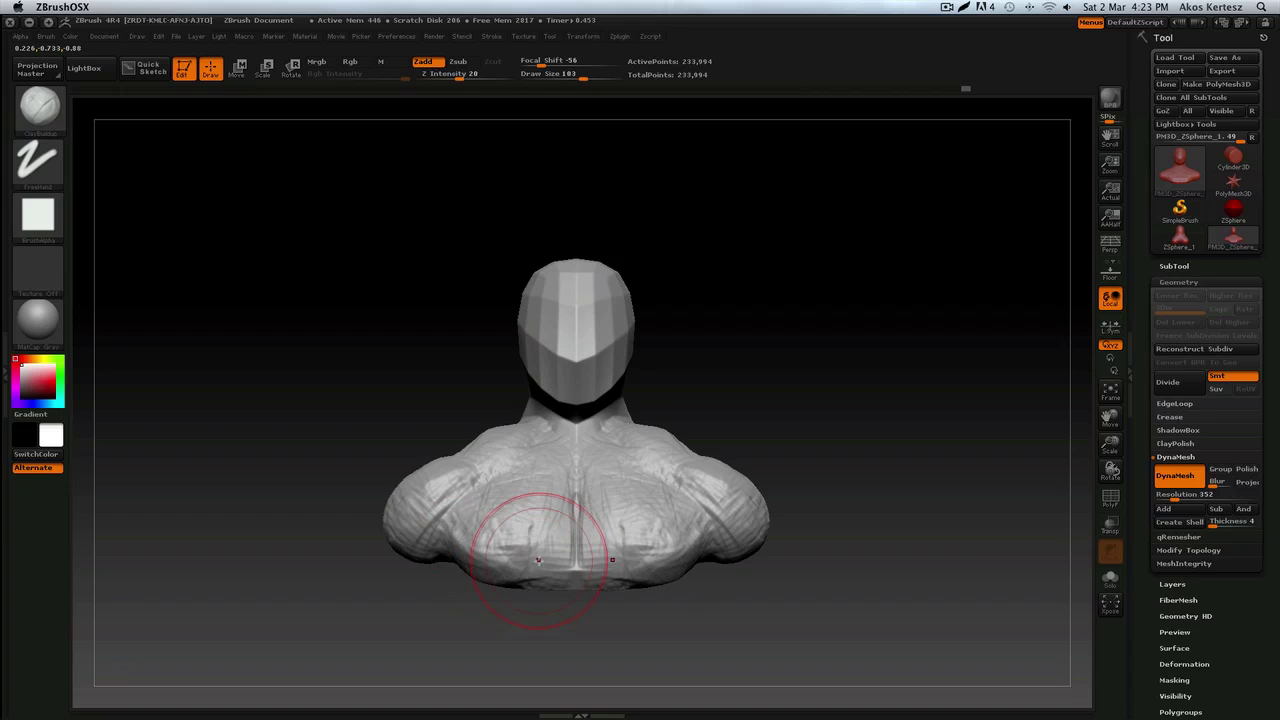
# Step: Round out the shoulders and thicken the chest with clay strokes from the front and side
pyautogui.moveTo(443, 371); pyautogui.dragTo(537, 551)
pyautogui.moveTo(445, 535)
pyautogui.mouseDown()
pyautogui.moveTo(526, 543)
pyautogui.moveTo(512, 558)
pyautogui.mouseUp()
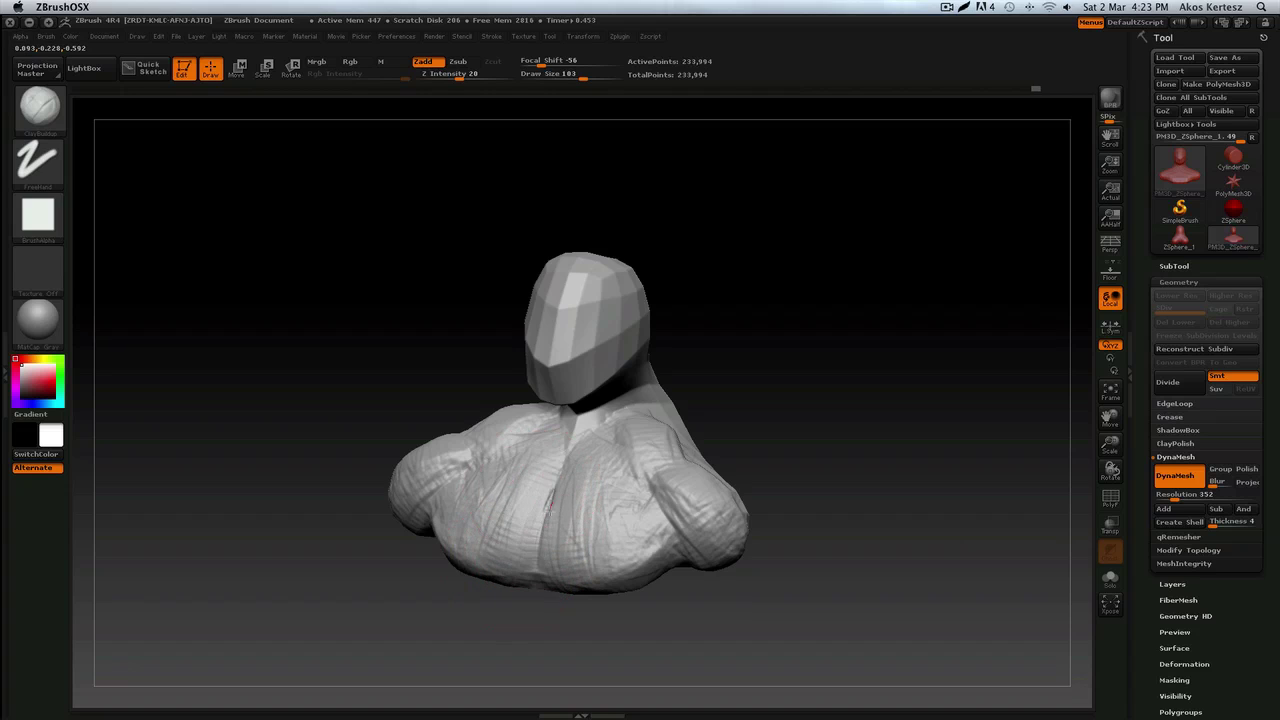
pyautogui.press('shift')
pyautogui.keyDown('shift'); pyautogui.moveTo(539, 530); pyautogui.dragTo(500, 528); pyautogui.keyUp('shift')
pyautogui.moveTo(518, 450)
pyautogui.mouseDown()
pyautogui.moveTo(486, 508)
pyautogui.moveTo(465, 498)
pyautogui.moveTo(558, 480)
pyautogui.mouseUp()
pyautogui.moveTo(558, 480)
pyautogui.mouseDown(button='right')
pyautogui.moveTo(572, 432)
pyautogui.moveTo(636, 446)
pyautogui.mouseUp(button='right')
pyautogui.moveTo(549, 438)
pyautogui.mouseDown()
pyautogui.moveTo(517, 402)
pyautogui.moveTo(443, 391)
pyautogui.moveTo(496, 419)
pyautogui.mouseUp()
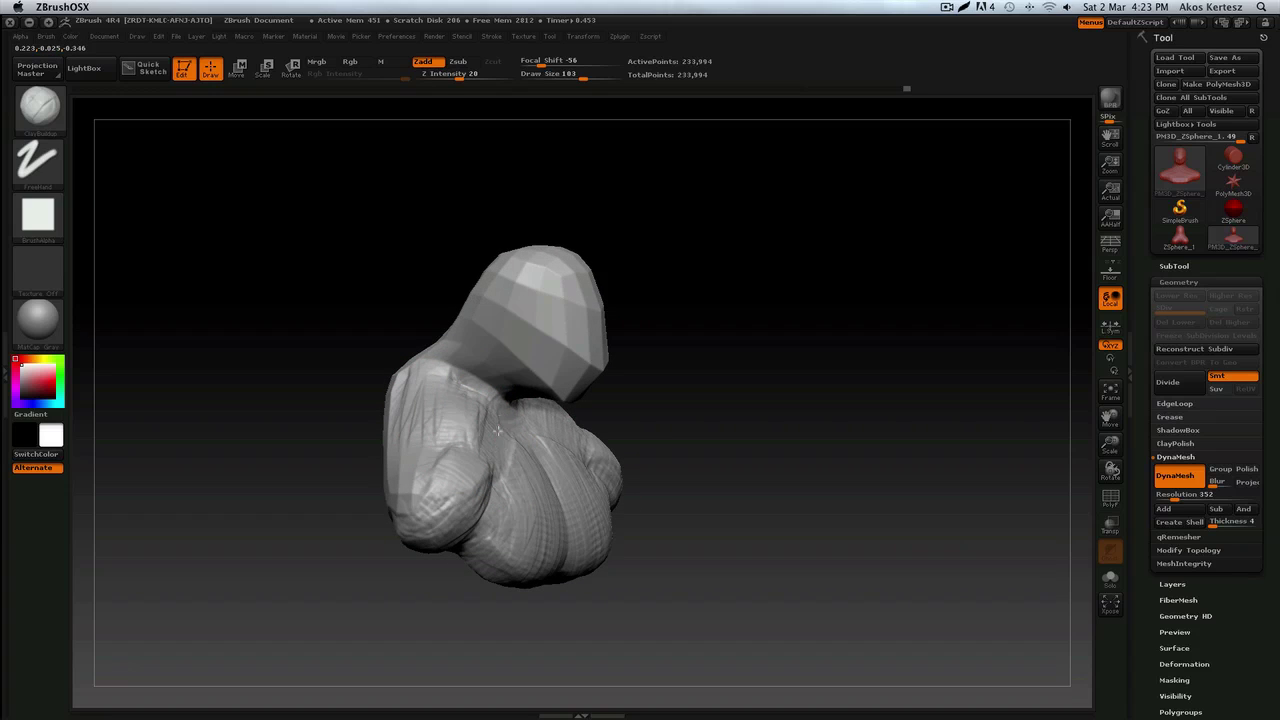
# Step: Add clay over the upper back, the neck and the side of the jaw
pyautogui.moveTo(480, 470)
pyautogui.mouseDown()
pyautogui.moveTo(429, 475)
pyautogui.moveTo(436, 491)
pyautogui.moveTo(430, 480)
pyautogui.mouseUp()
pyautogui.moveTo(352, 440)
pyautogui.mouseDown()
pyautogui.moveTo(397, 463)
pyautogui.moveTo(379, 469)
pyautogui.moveTo(408, 500)
pyautogui.moveTo(325, 374)
pyautogui.moveTo(385, 438)
pyautogui.mouseUp()
pyautogui.moveTo(320, 336)
pyautogui.mouseDown()
pyautogui.moveTo(356, 310)
pyautogui.moveTo(436, 328)
pyautogui.mouseUp()
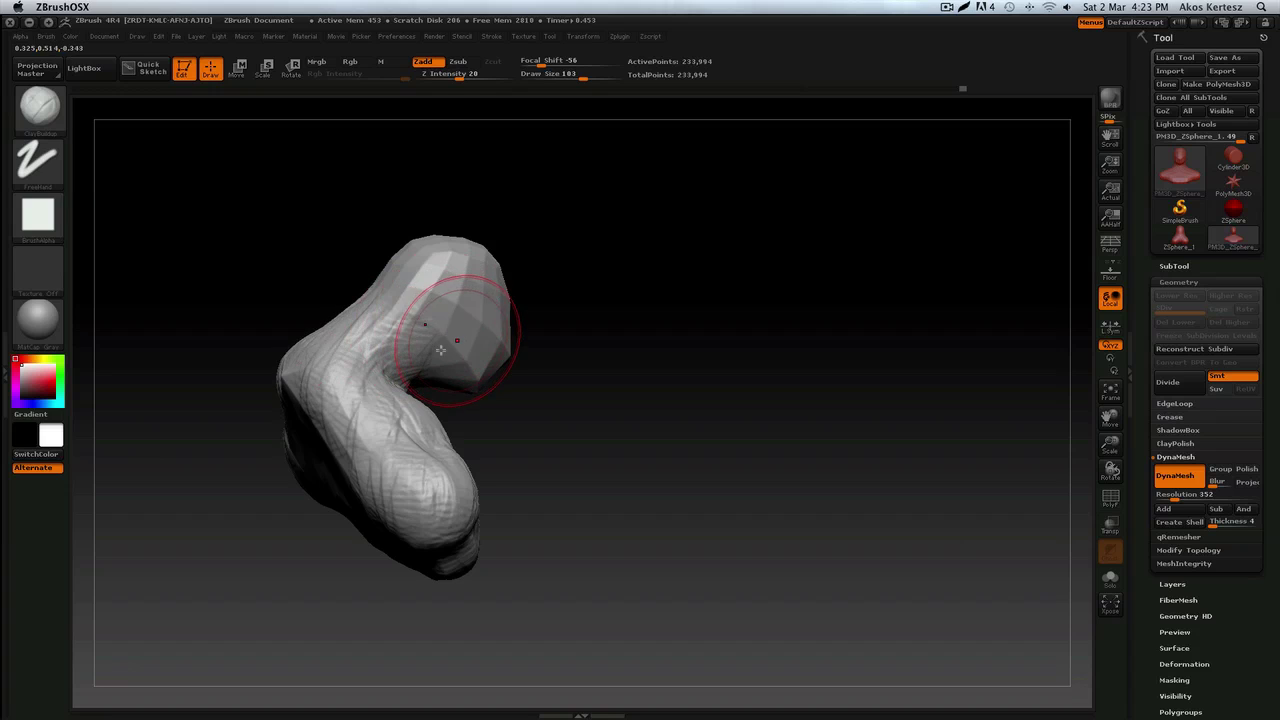
pyautogui.moveTo(453, 341); pyautogui.dragTo(432, 346, button='right')
pyautogui.moveTo(440, 328)
pyautogui.mouseDown()
pyautogui.moveTo(458, 356)
pyautogui.moveTo(486, 306)
pyautogui.moveTo(490, 362)
pyautogui.mouseUp()
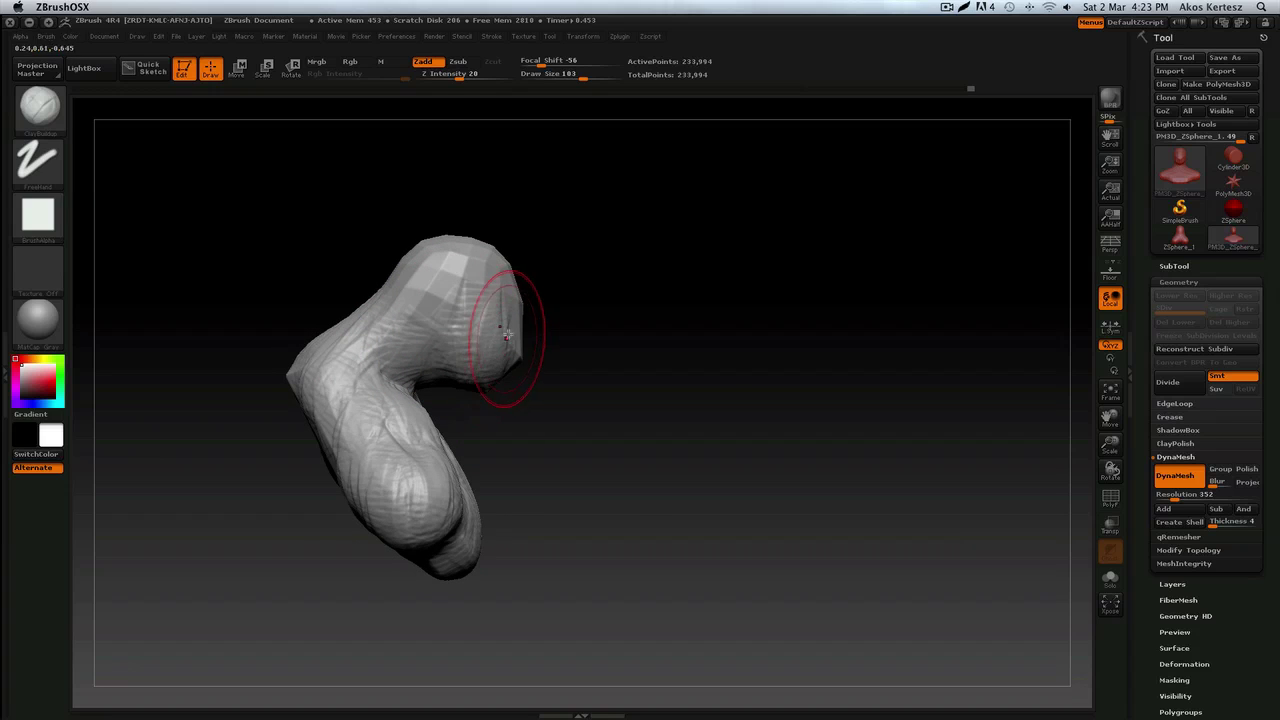
# Step: Fill out the front of the face, and reduce the draw size to 84 to shape the brow area
pyautogui.moveTo(502, 330)
pyautogui.mouseDown(button='right')
pyautogui.moveTo(436, 318)
pyautogui.moveTo(446, 310)
pyautogui.mouseUp(button='right')
pyautogui.moveTo(550, 346)
pyautogui.mouseDown()
pyautogui.moveTo(554, 318)
pyautogui.moveTo(550, 352)
pyautogui.moveTo(554, 342)
pyautogui.mouseUp()
pyautogui.moveTo(556, 362); pyautogui.dragTo(590, 97, button='right')
pyautogui.click(578, 76)
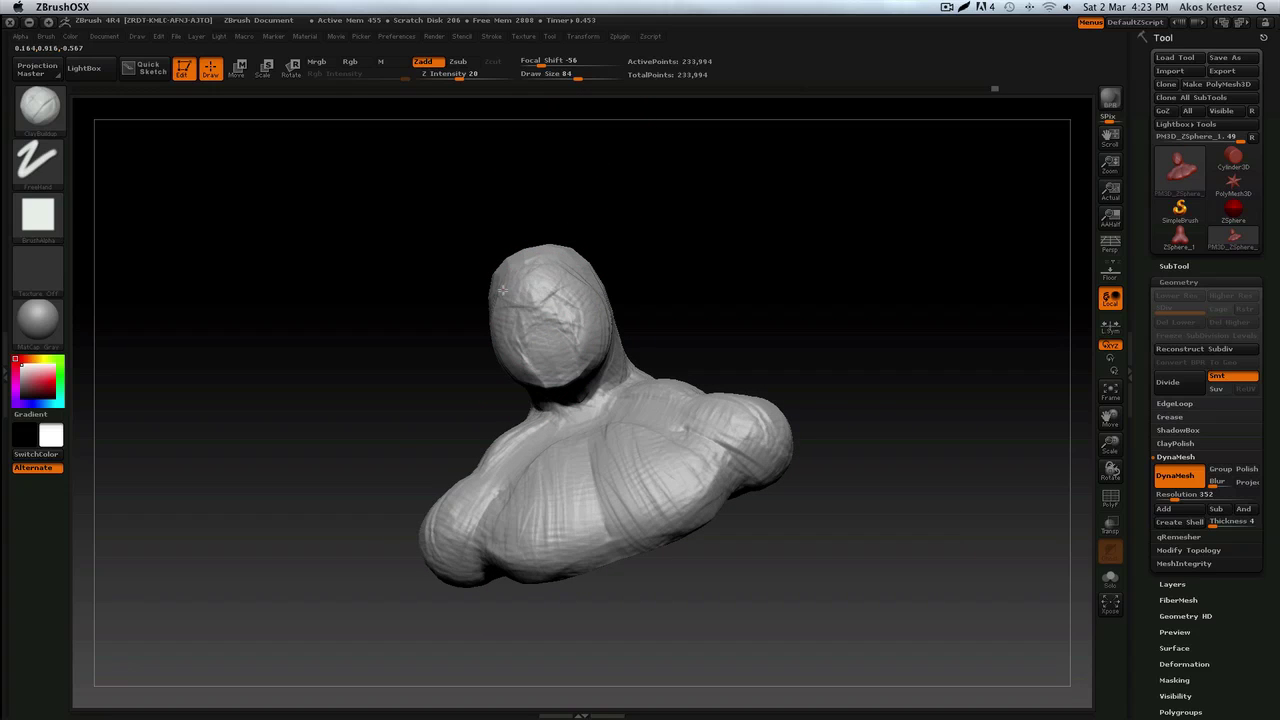
pyautogui.moveTo(529, 286)
pyautogui.mouseDown()
pyautogui.moveTo(594, 286)
pyautogui.moveTo(614, 322)
pyautogui.mouseUp()
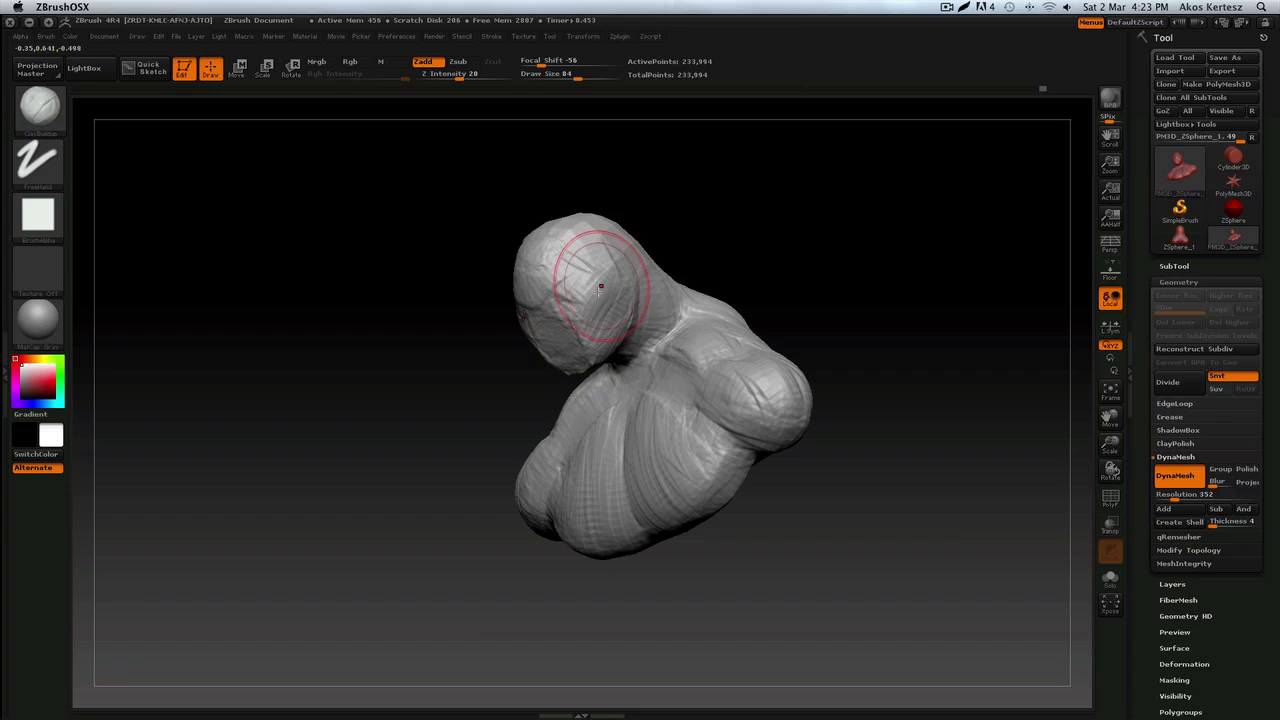
# Step: Build up the sides of the head and a brow ridge across the face with clay strokes
pyautogui.moveTo(602, 277); pyautogui.dragTo(549, 280)
pyautogui.moveTo(550, 281); pyautogui.dragTo(597, 258, button='right')
pyautogui.moveTo(550, 331); pyautogui.dragTo(586, 306, button='right')
pyautogui.moveTo(525, 306)
pyautogui.mouseDown()
pyautogui.moveTo(534, 300)
pyautogui.moveTo(485, 301)
pyautogui.mouseUp()
pyautogui.moveTo(515, 285); pyautogui.dragTo(568, 248, button='right')
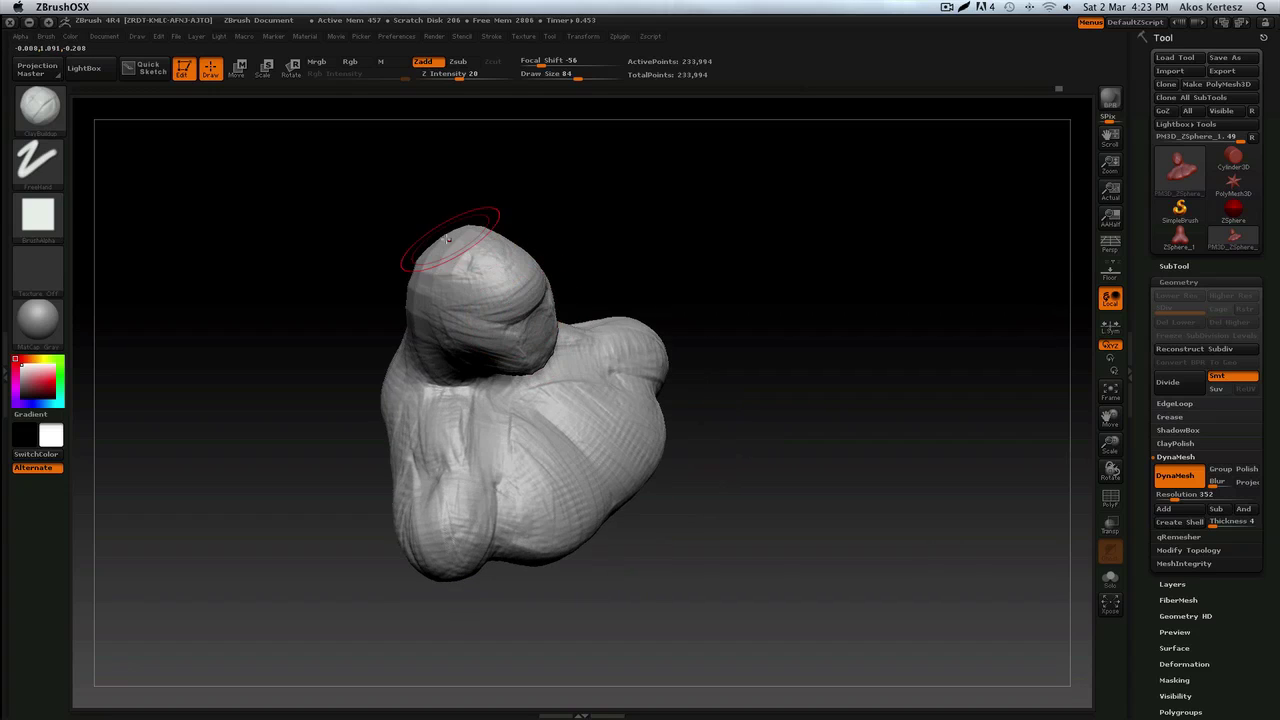
# Step: Round out the top, sides and back of the skull down to the neck
pyautogui.moveTo(434, 264)
pyautogui.mouseDown()
pyautogui.moveTo(450, 258)
pyautogui.moveTo(420, 270)
pyautogui.mouseUp()
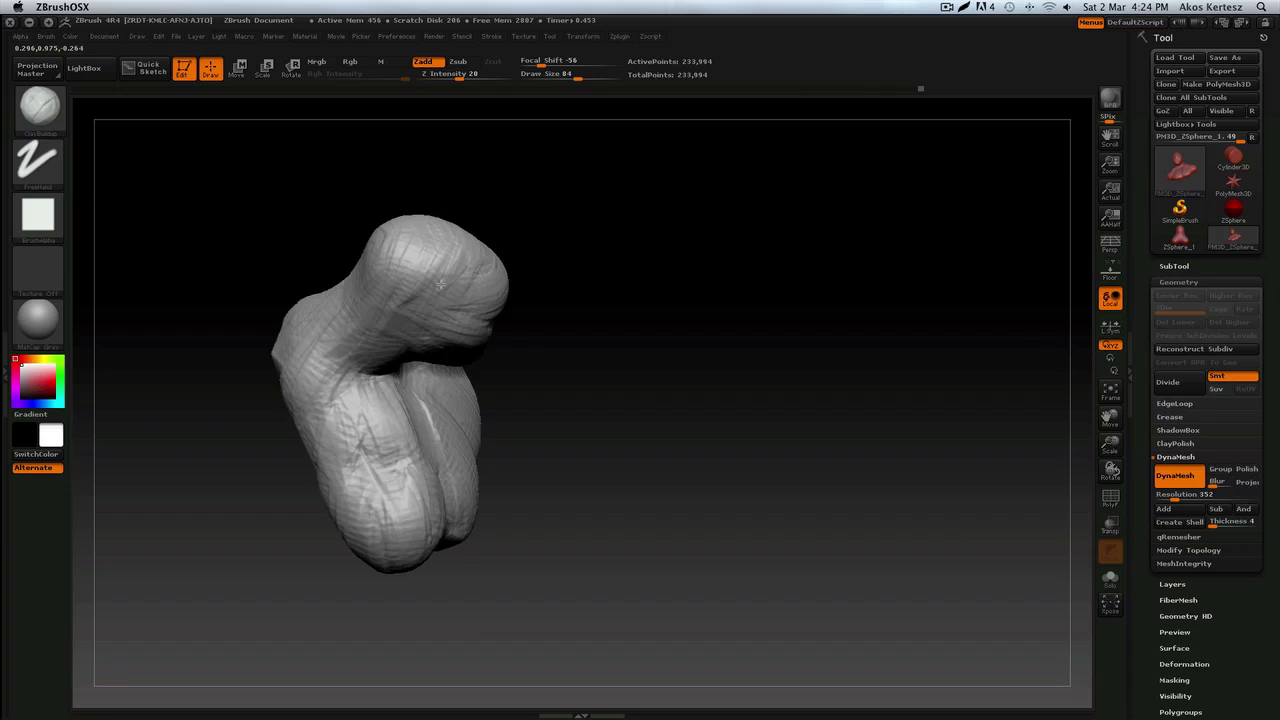
pyautogui.moveTo(428, 212); pyautogui.dragTo(436, 306)
pyautogui.moveTo(435, 307)
pyautogui.mouseDown(button='right')
pyautogui.moveTo(418, 285)
pyautogui.moveTo(414, 338)
pyautogui.moveTo(430, 350)
pyautogui.mouseUp(button='right')
pyautogui.moveTo(386, 300); pyautogui.dragTo(430, 336, button='right')
pyautogui.moveTo(340, 244); pyautogui.dragTo(329, 280)
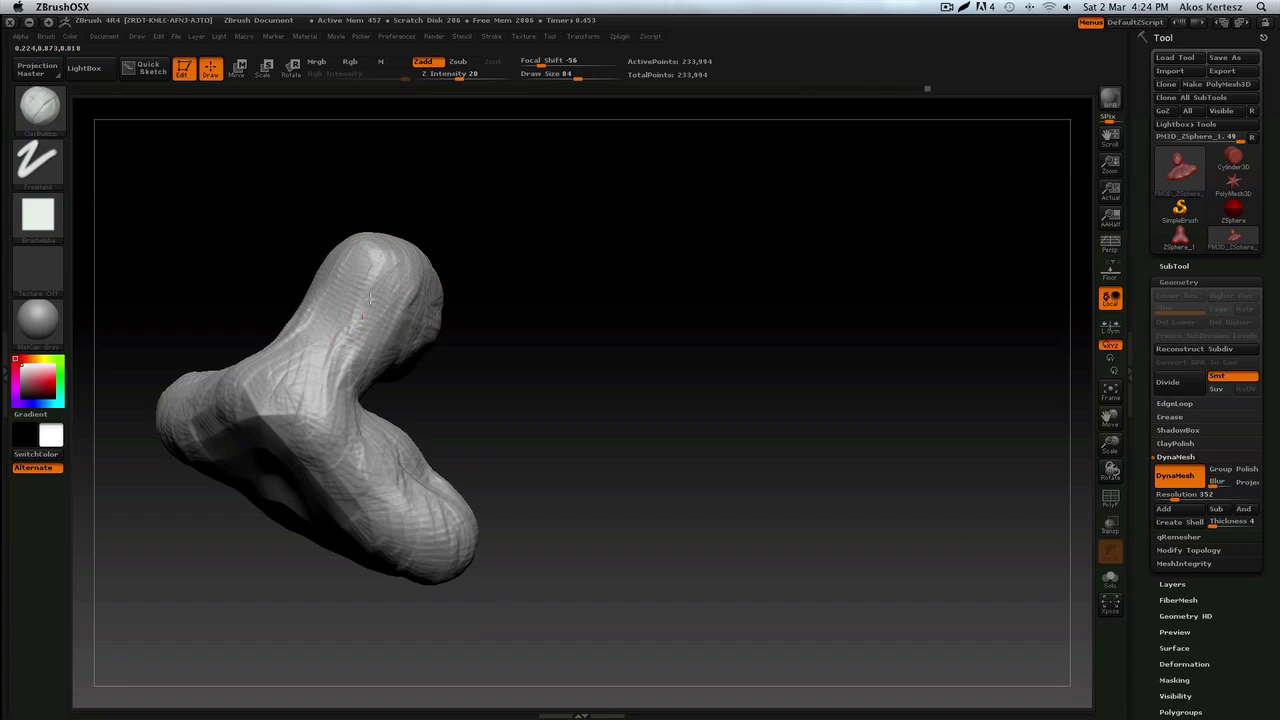
pyautogui.moveTo(371, 263)
pyautogui.mouseDown()
pyautogui.moveTo(363, 274)
pyautogui.moveTo(425, 410)
pyautogui.moveTo(412, 372)
pyautogui.moveTo(486, 364)
pyautogui.moveTo(457, 329)
pyautogui.mouseUp()
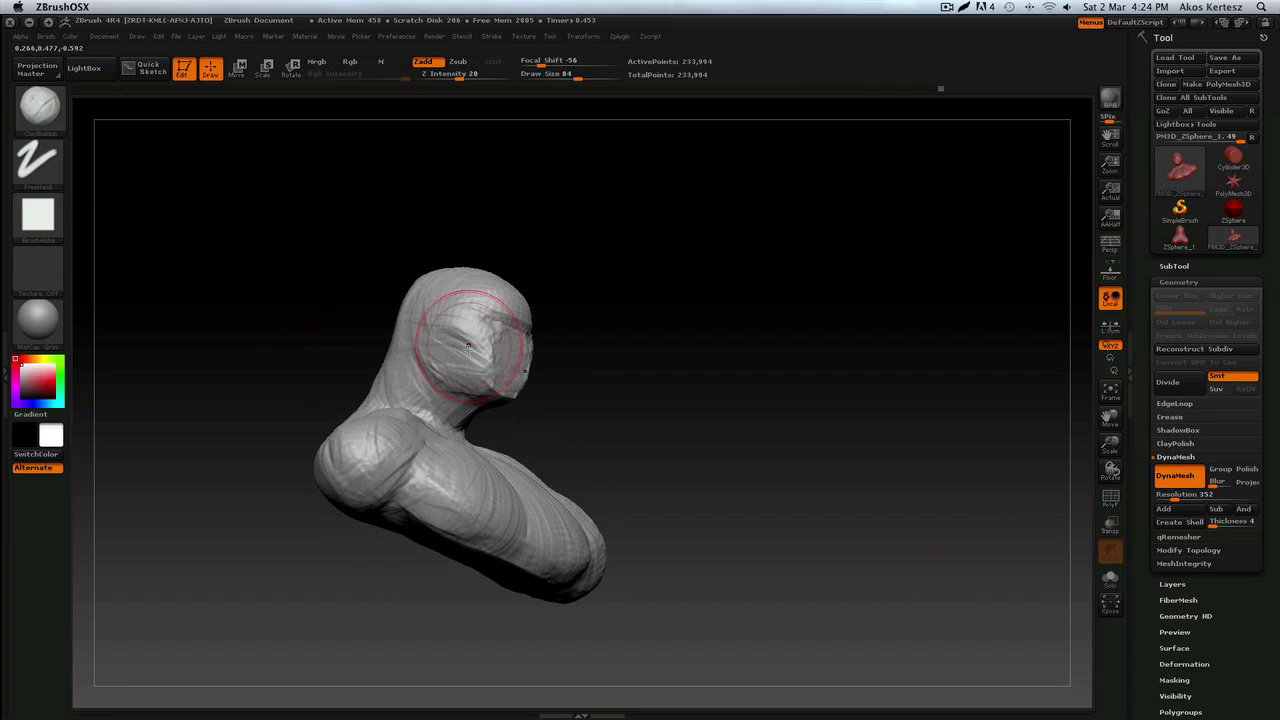
# Step: Add clay under the jaw, along the side of the neck and on the cheeks
pyautogui.moveTo(468, 414); pyautogui.dragTo(455, 377)
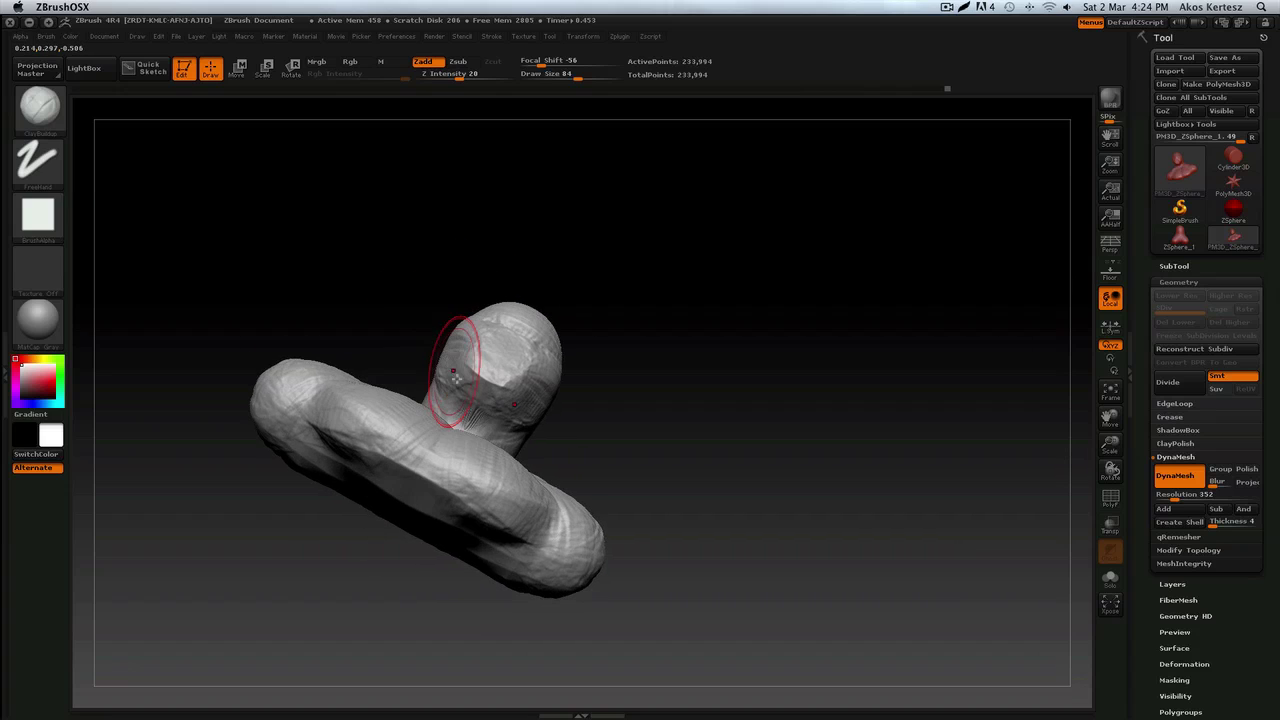
pyautogui.moveTo(468, 421)
pyautogui.mouseDown()
pyautogui.moveTo(482, 396)
pyautogui.moveTo(472, 411)
pyautogui.mouseUp()
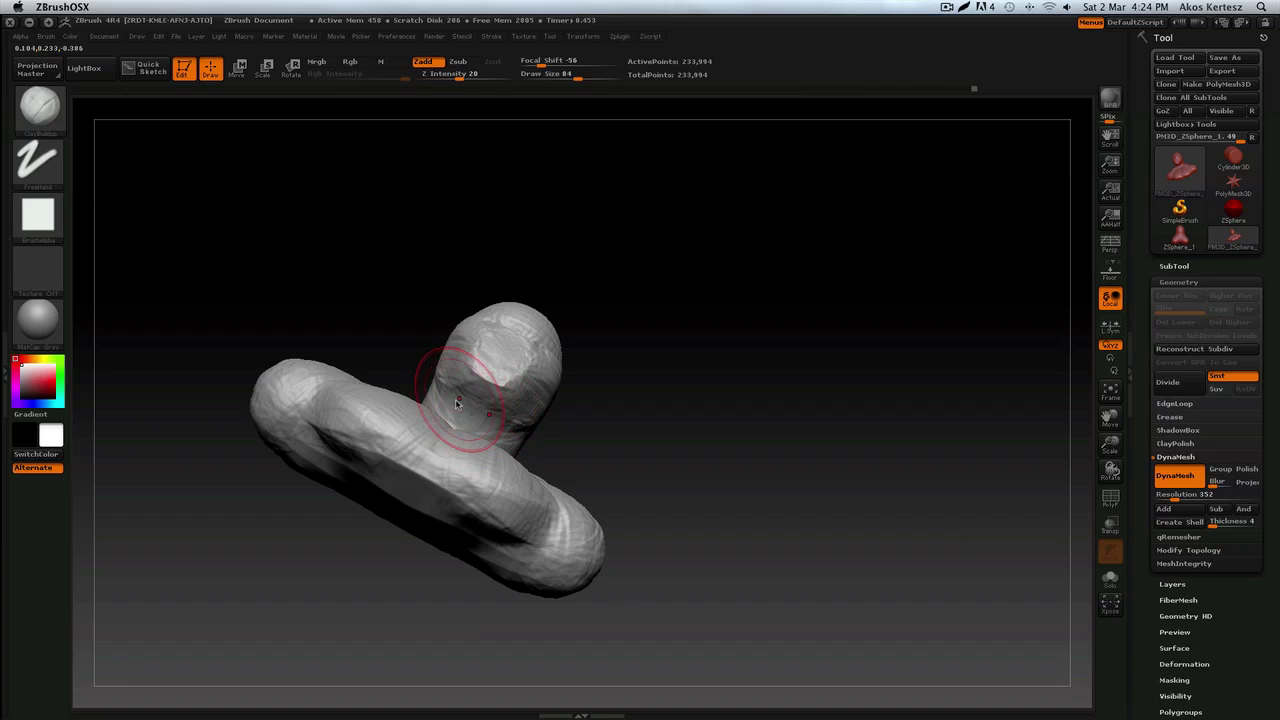
pyautogui.moveTo(434, 391); pyautogui.dragTo(437, 394)
pyautogui.moveTo(330, 325)
pyautogui.mouseDown()
pyautogui.moveTo(428, 396)
pyautogui.moveTo(420, 403)
pyautogui.mouseUp()
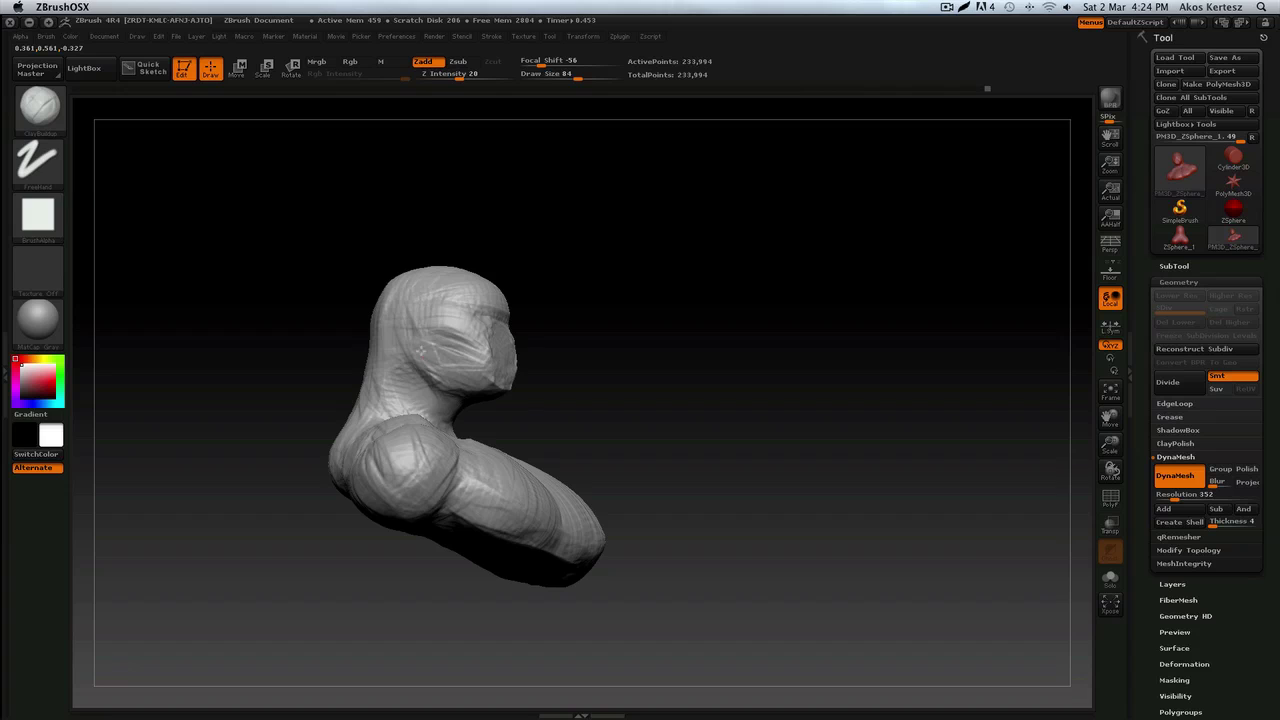
pyautogui.moveTo(453, 370)
pyautogui.mouseDown()
pyautogui.moveTo(488, 345)
pyautogui.moveTo(480, 376)
pyautogui.mouseUp()
# Step: With draw size 51, build up the nose and the inner brows on the face
pyautogui.keyDown('ctrl'); pyautogui.moveTo(500, 353); pyautogui.dragTo(481, 448, button='right'); pyautogui.keyUp('ctrl')
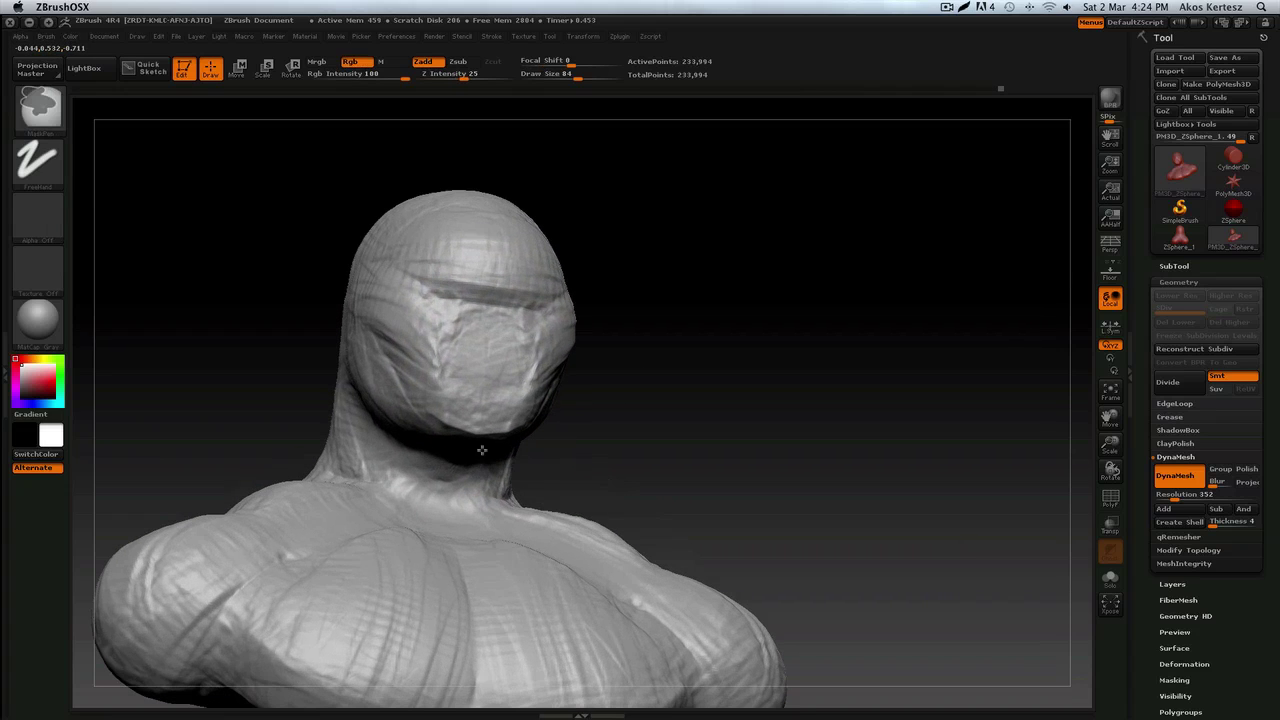
pyautogui.moveTo(491, 342)
pyautogui.mouseDown()
pyautogui.moveTo(490, 330)
pyautogui.moveTo(491, 350)
pyautogui.mouseUp()
pyautogui.moveTo(578, 78); pyautogui.dragTo(565, 78)
pyautogui.moveTo(490, 292); pyautogui.dragTo(473, 346)
pyautogui.moveTo(424, 271)
pyautogui.mouseDown()
pyautogui.moveTo(478, 285)
pyautogui.moveTo(442, 262)
pyautogui.mouseUp()
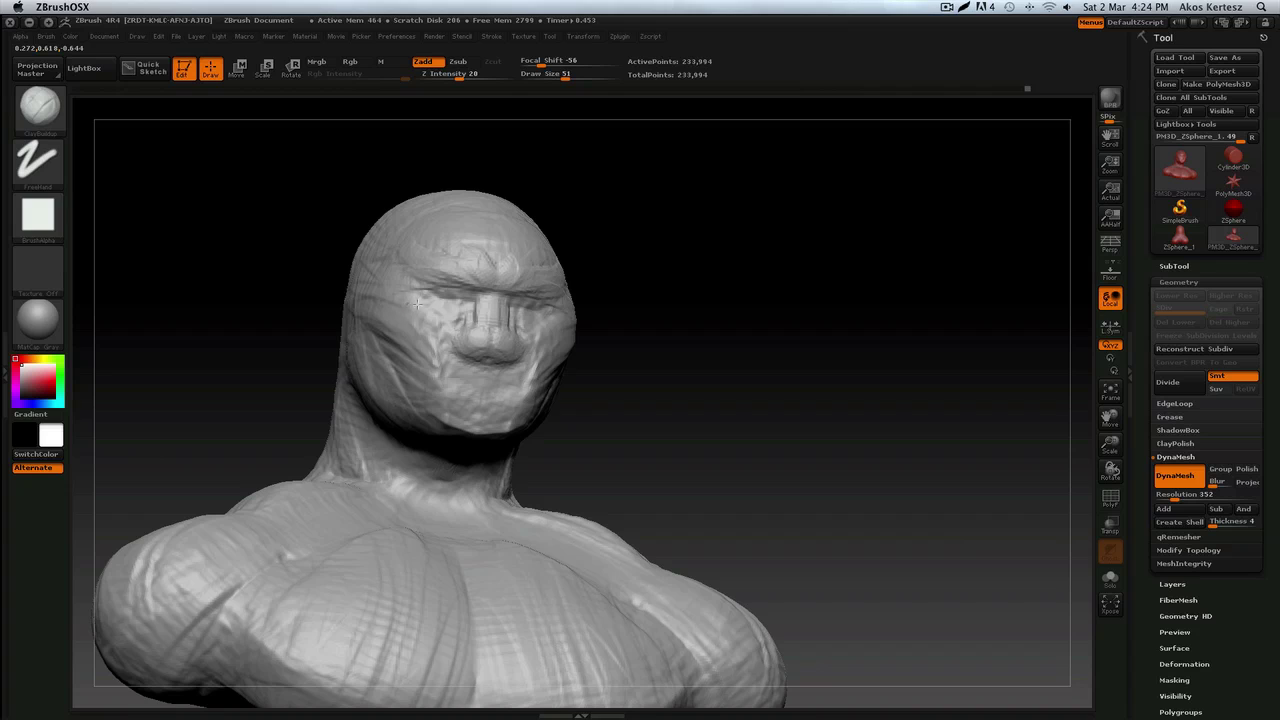
# Step: Shape the cheekbones, the mouth area and the chin with small clay strokes
pyautogui.moveTo(417, 304)
pyautogui.mouseDown()
pyautogui.moveTo(459, 320)
pyautogui.moveTo(441, 330)
pyautogui.mouseUp()
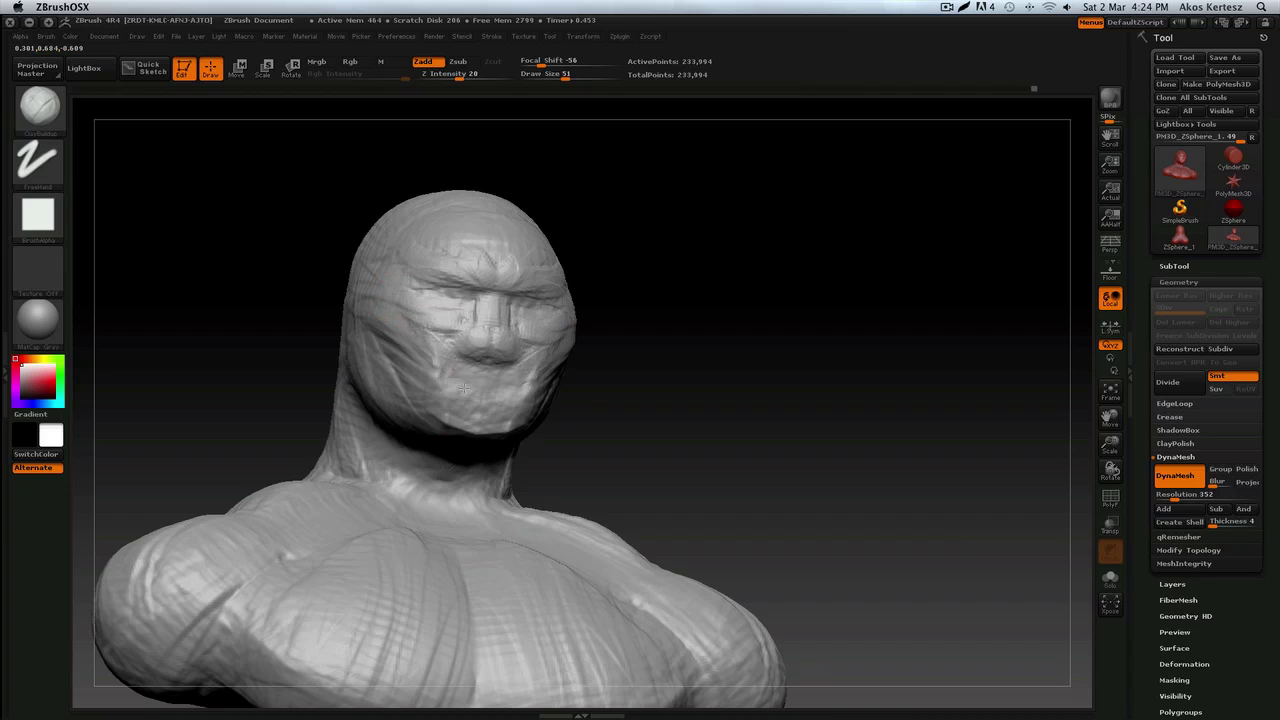
pyautogui.moveTo(464, 389); pyautogui.dragTo(443, 360)
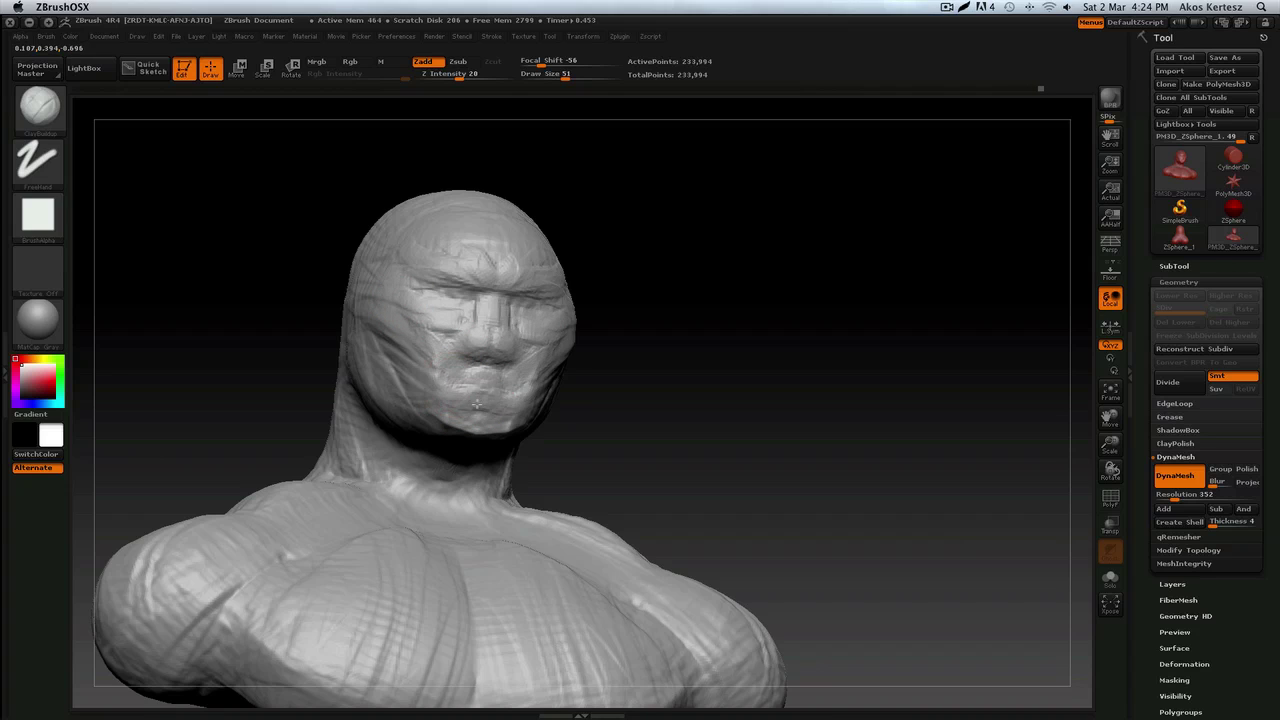
pyautogui.moveTo(476, 404)
pyautogui.mouseDown()
pyautogui.moveTo(441, 374)
pyautogui.moveTo(500, 388)
pyautogui.mouseUp()
# Step: With draw size 97, add broad clay strokes across the chest and smooth the top of the shoulder
pyautogui.keyDown('ctrl'); pyautogui.moveTo(490, 422); pyautogui.dragTo(491, 406, button='right'); pyautogui.keyUp('ctrl')
pyautogui.moveTo(470, 406)
pyautogui.keyDown('shift'); pyautogui.mouseDown(button='right')
pyautogui.moveTo(491, 406)
pyautogui.moveTo(500, 371)
pyautogui.mouseUp(button='right'); pyautogui.keyUp('shift')
pyautogui.keyDown('alt'); pyautogui.moveTo(547, 446); pyautogui.dragTo(562, 370, button='right'); pyautogui.keyUp('alt')
pyautogui.keyDown('ctrl'); pyautogui.moveTo(541, 474); pyautogui.dragTo(519, 585, button='right'); pyautogui.keyUp('ctrl')
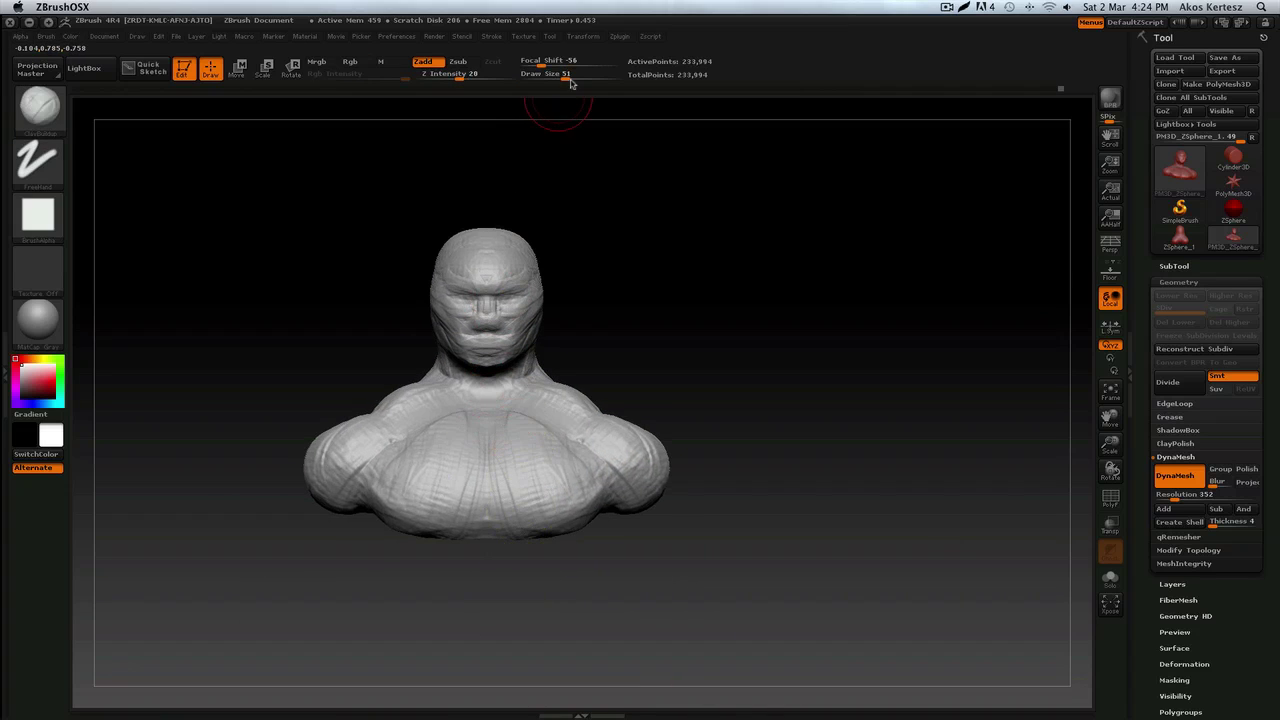
pyautogui.moveTo(570, 78); pyautogui.dragTo(582, 77)
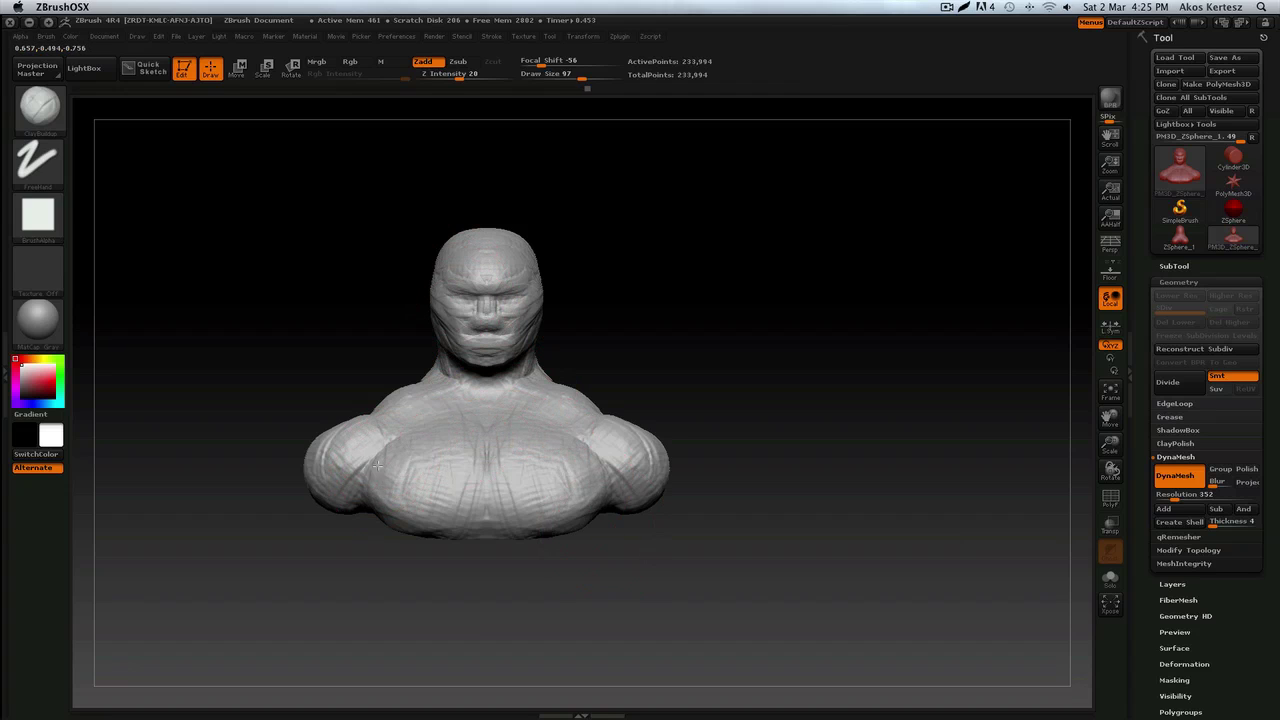
pyautogui.moveTo(572, 362); pyautogui.dragTo(518, 366)
pyautogui.moveTo(614, 362)
pyautogui.mouseDown()
pyautogui.moveTo(565, 366)
pyautogui.moveTo(566, 393)
pyautogui.mouseUp()
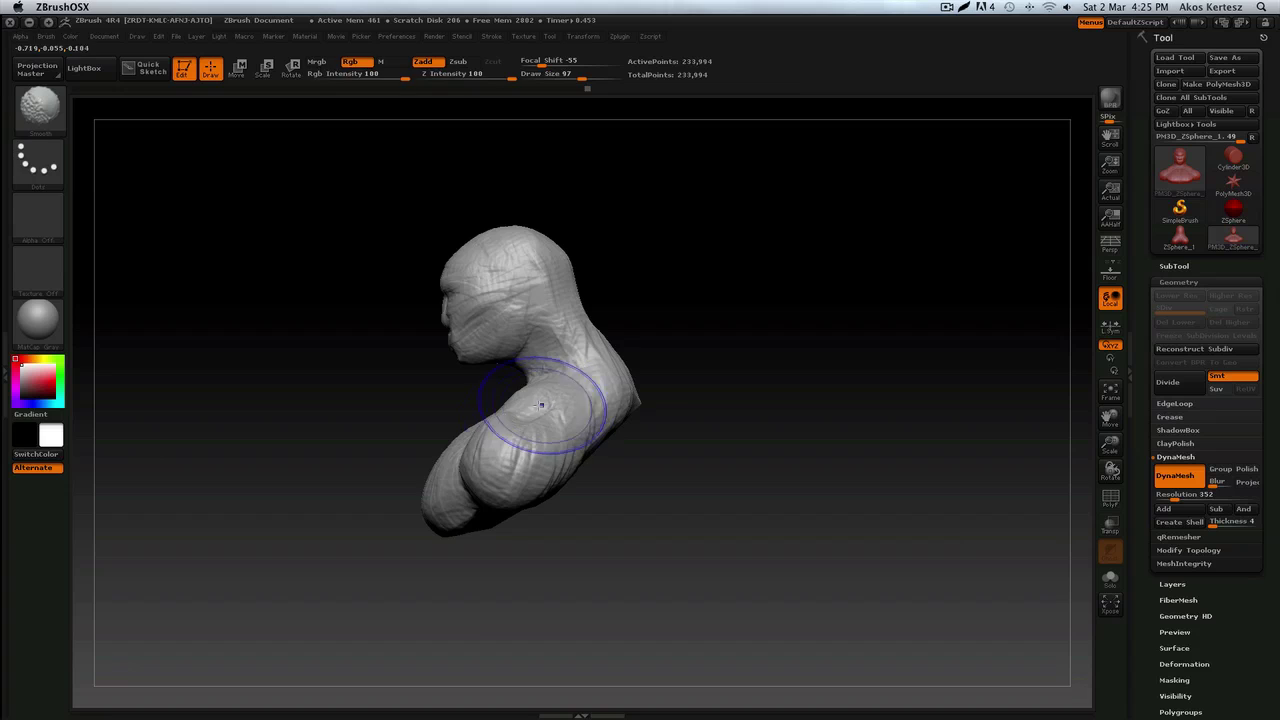
pyautogui.moveTo(510, 482)
pyautogui.keyDown('shift'); pyautogui.mouseDown(button='right')
pyautogui.moveTo(500, 429)
pyautogui.moveTo(534, 417)
pyautogui.mouseUp(button='right'); pyautogui.keyUp('shift')
pyautogui.moveTo(560, 463)
pyautogui.keyDown('alt'); pyautogui.mouseDown(button='right')
pyautogui.moveTo(567, 499)
pyautogui.moveTo(548, 439)
pyautogui.mouseUp(button='right'); pyautogui.keyUp('alt')
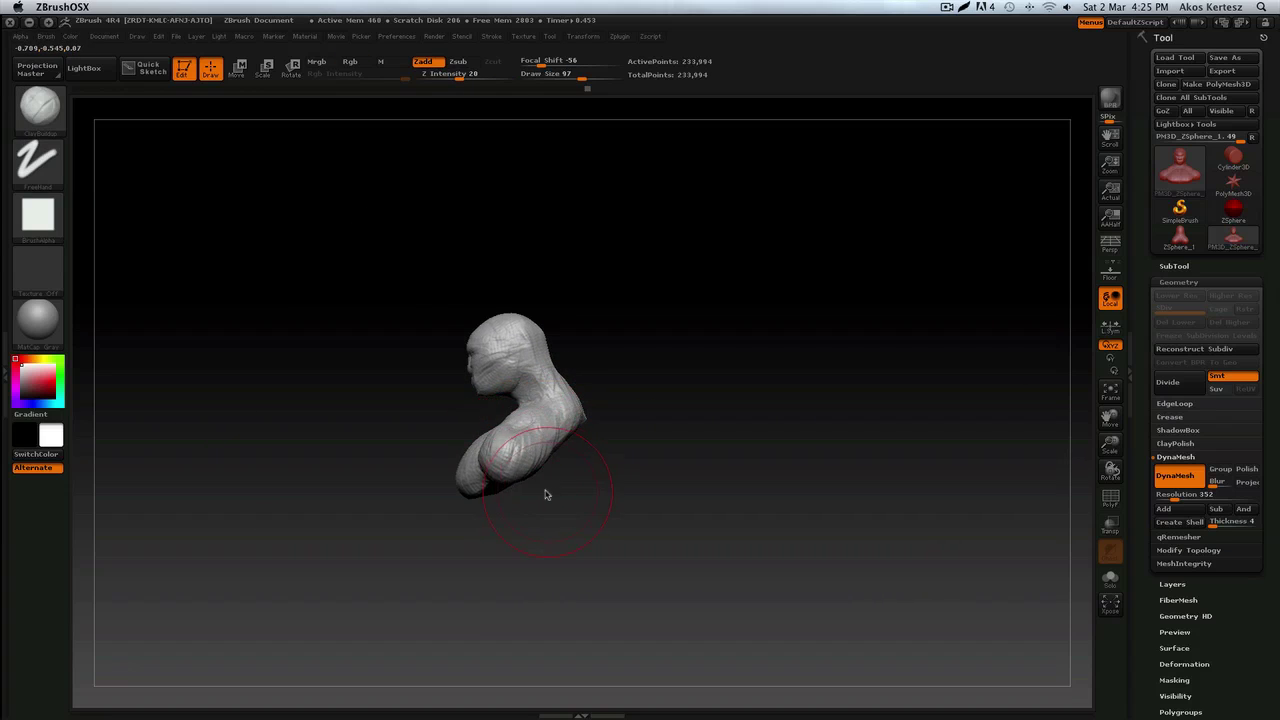
# Step: Build up the trapezius and shoulders with long clay strokes running from the neck down to the upper arms
pyautogui.moveTo(546, 495); pyautogui.dragTo(511, 394, button='right')
pyautogui.moveTo(549, 500)
pyautogui.keyDown('shift'); pyautogui.mouseDown(button='right')
pyautogui.moveTo(569, 537)
pyautogui.moveTo(507, 397)
pyautogui.mouseUp(button='right'); pyautogui.keyUp('shift')
pyautogui.keyDown('alt'); pyautogui.moveTo(504, 458); pyautogui.dragTo(580, 500, button='right'); pyautogui.keyUp('alt')
pyautogui.moveTo(578, 608)
pyautogui.keyDown('ctrl'); pyautogui.mouseDown(button='right')
pyautogui.moveTo(563, 486)
pyautogui.moveTo(551, 640)
pyautogui.mouseUp(button='right'); pyautogui.keyUp('ctrl')
pyautogui.keyDown('ctrl'); pyautogui.moveTo(551, 500); pyautogui.dragTo(545, 612, button='right'); pyautogui.keyUp('ctrl')
pyautogui.keyDown('alt'); pyautogui.moveTo(528, 480); pyautogui.dragTo(550, 405, button='right'); pyautogui.keyUp('alt')
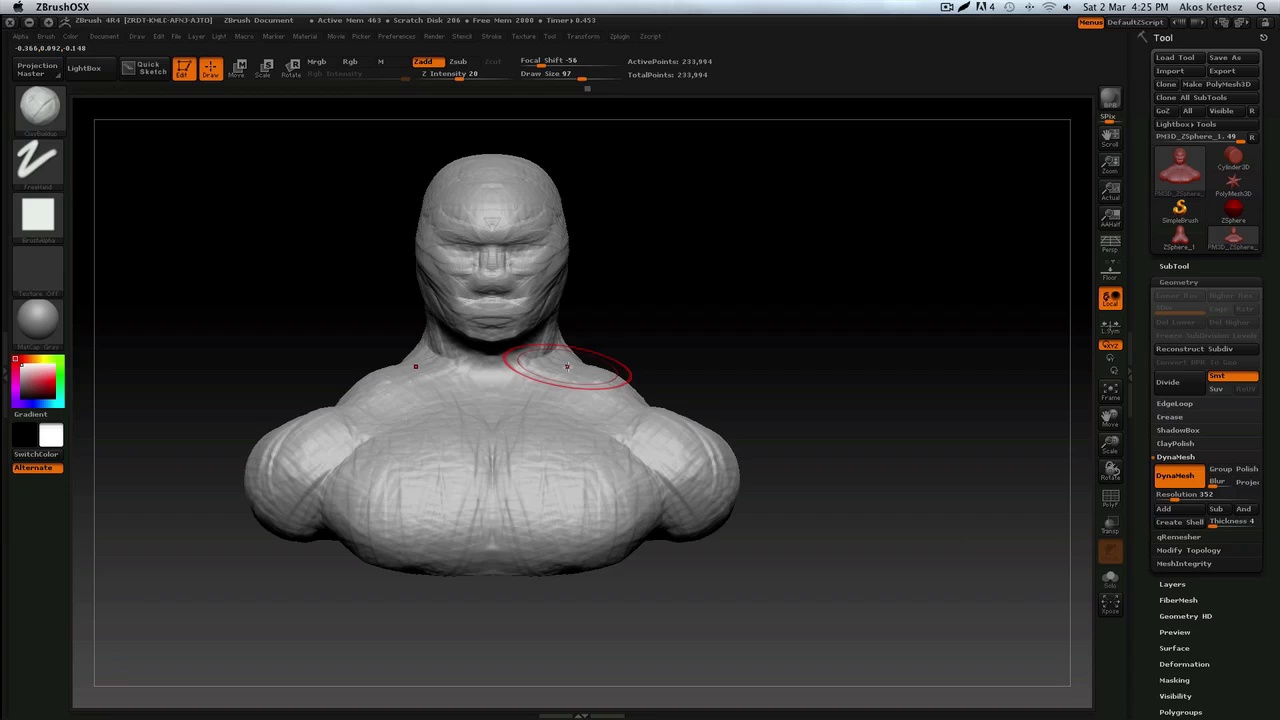
pyautogui.moveTo(568, 390)
pyautogui.mouseDown(button='right')
pyautogui.moveTo(460, 410)
pyautogui.moveTo(508, 480)
pyautogui.mouseUp(button='right')
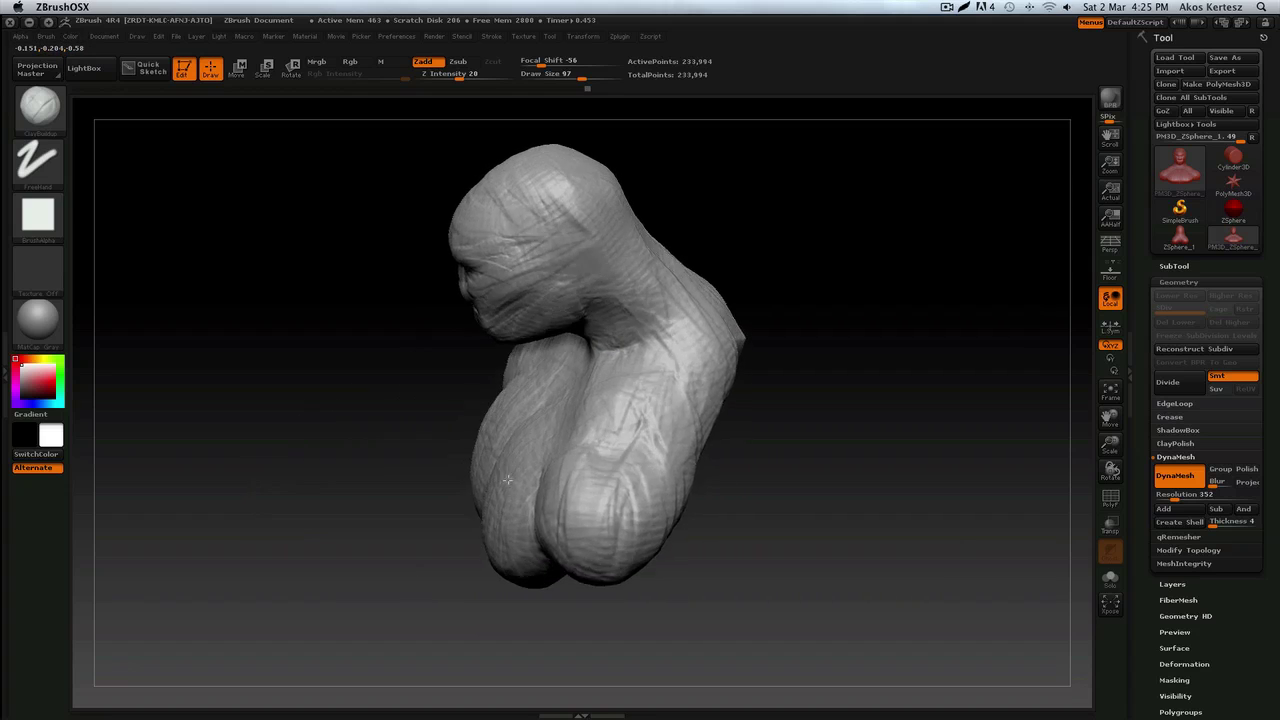
pyautogui.moveTo(507, 481)
pyautogui.mouseDown()
pyautogui.moveTo(666, 423)
pyautogui.moveTo(696, 467)
pyautogui.mouseUp()
pyautogui.moveTo(678, 339)
pyautogui.mouseDown()
pyautogui.moveTo(710, 400)
pyautogui.moveTo(697, 515)
pyautogui.mouseUp()
pyautogui.moveTo(590, 341); pyautogui.dragTo(574, 320, button='right')
pyautogui.moveTo(640, 285)
pyautogui.mouseDown()
pyautogui.moveTo(672, 290)
pyautogui.moveTo(668, 278)
pyautogui.moveTo(720, 308)
pyautogui.moveTo(708, 452)
pyautogui.mouseUp()
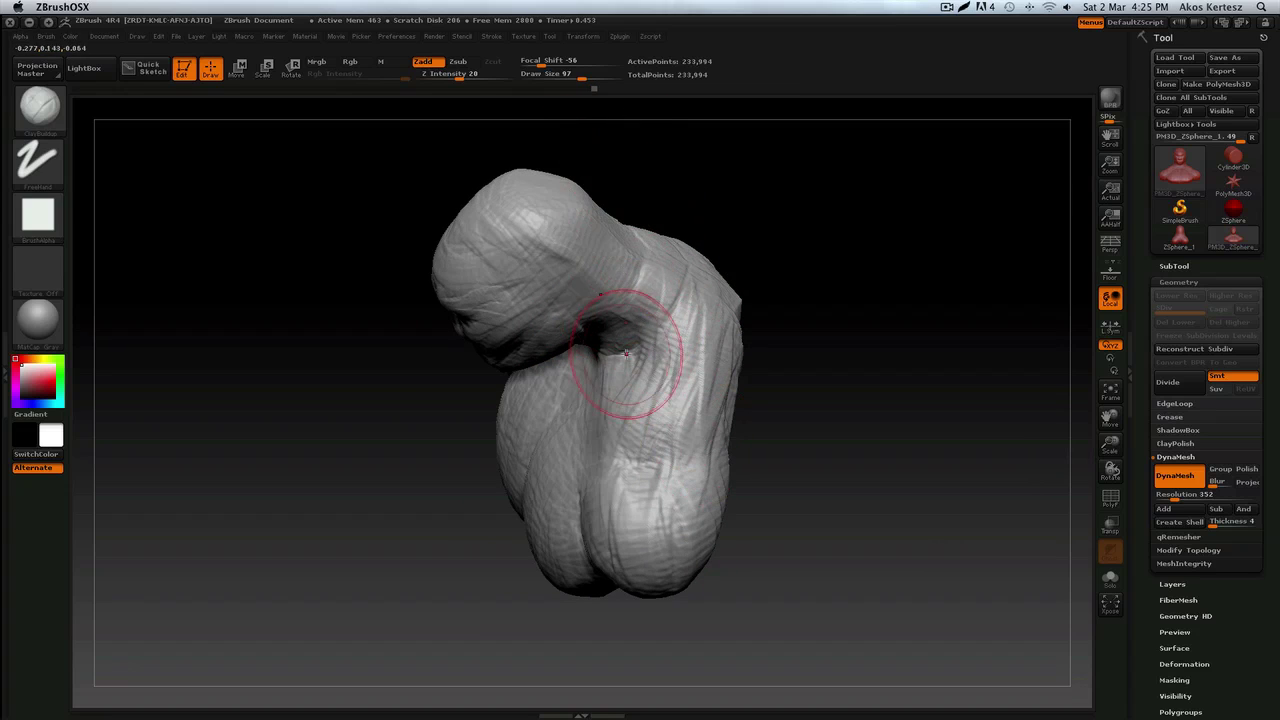
pyautogui.keyDown('shift'); pyautogui.moveTo(626, 351); pyautogui.dragTo(666, 287, button='right'); pyautogui.keyUp('shift')
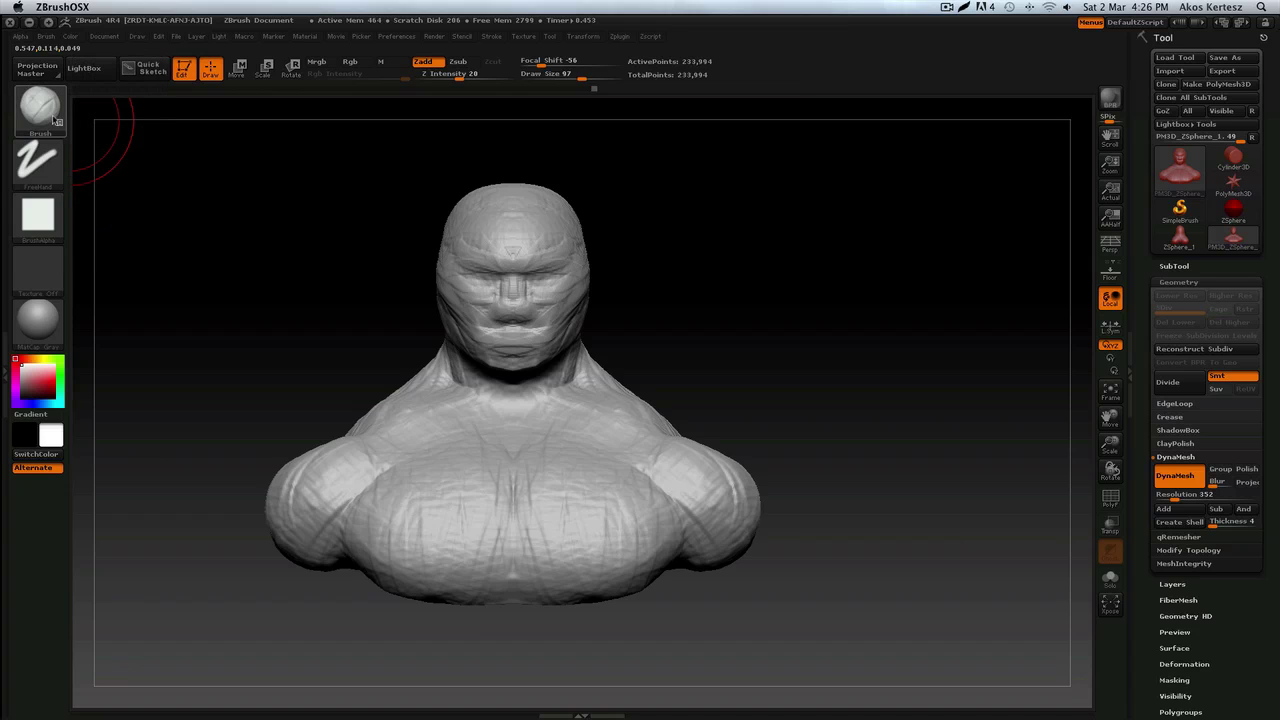
# Step: With the SnakeHook brush, pull a long bent tendril up and outward from each shoulder
pyautogui.click(57, 131)
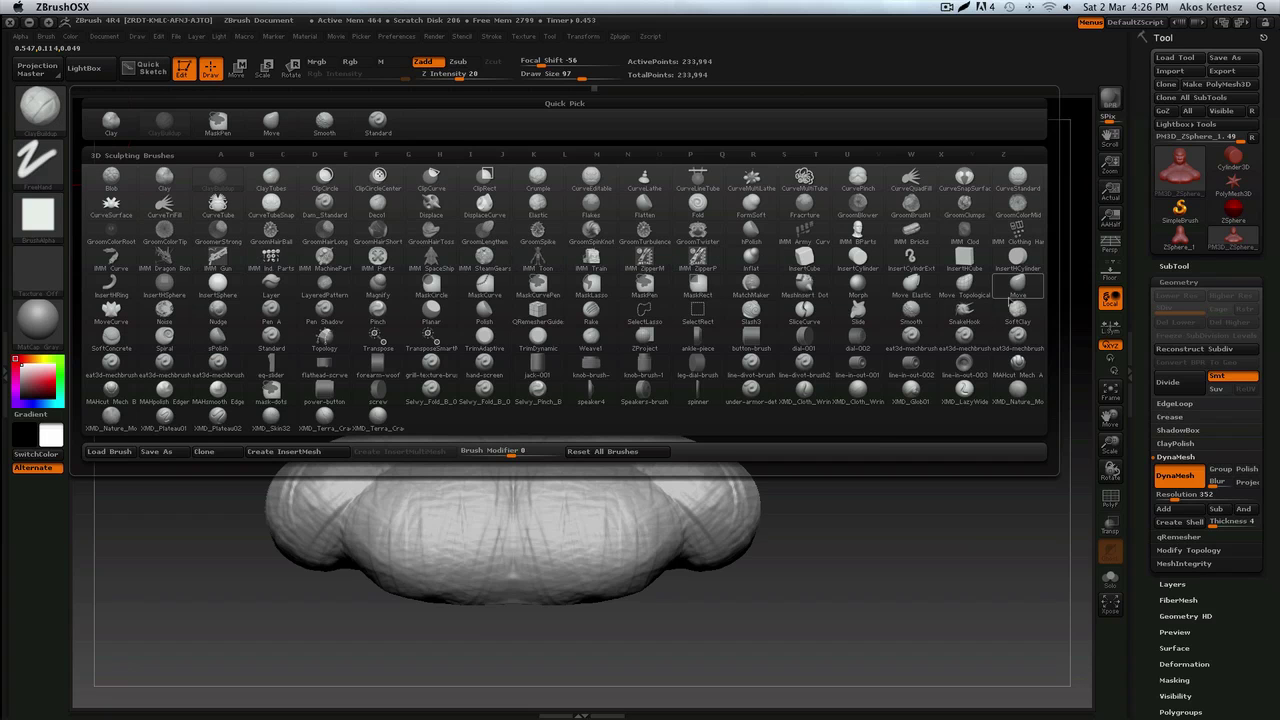
pyautogui.click(968, 312)
pyautogui.moveTo(605, 382)
pyautogui.mouseDown()
pyautogui.moveTo(700, 440)
pyautogui.moveTo(851, 308)
pyautogui.moveTo(800, 251)
pyautogui.moveTo(820, 277)
pyautogui.mouseUp()
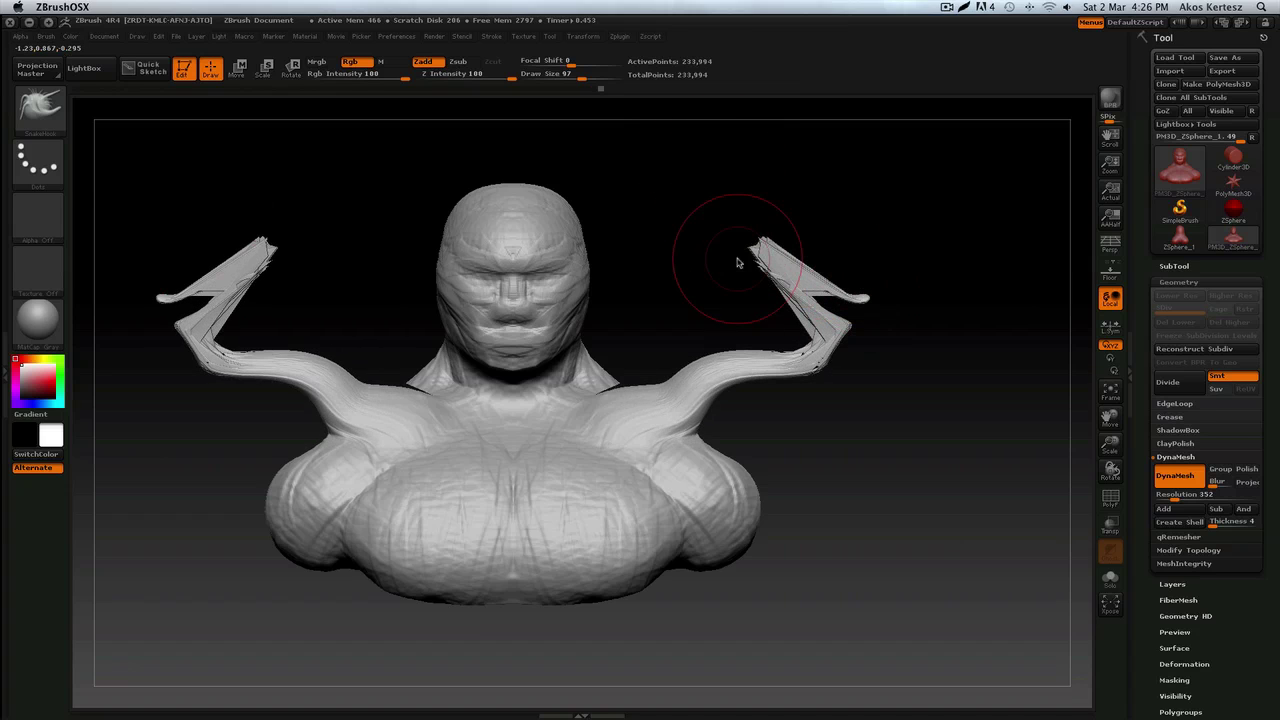
# Step: Inspect the stretched polygons on the shoulder tendrils and remesh the DynaMesh to even out the geometry
pyautogui.moveTo(838, 354); pyautogui.dragTo(768, 380)
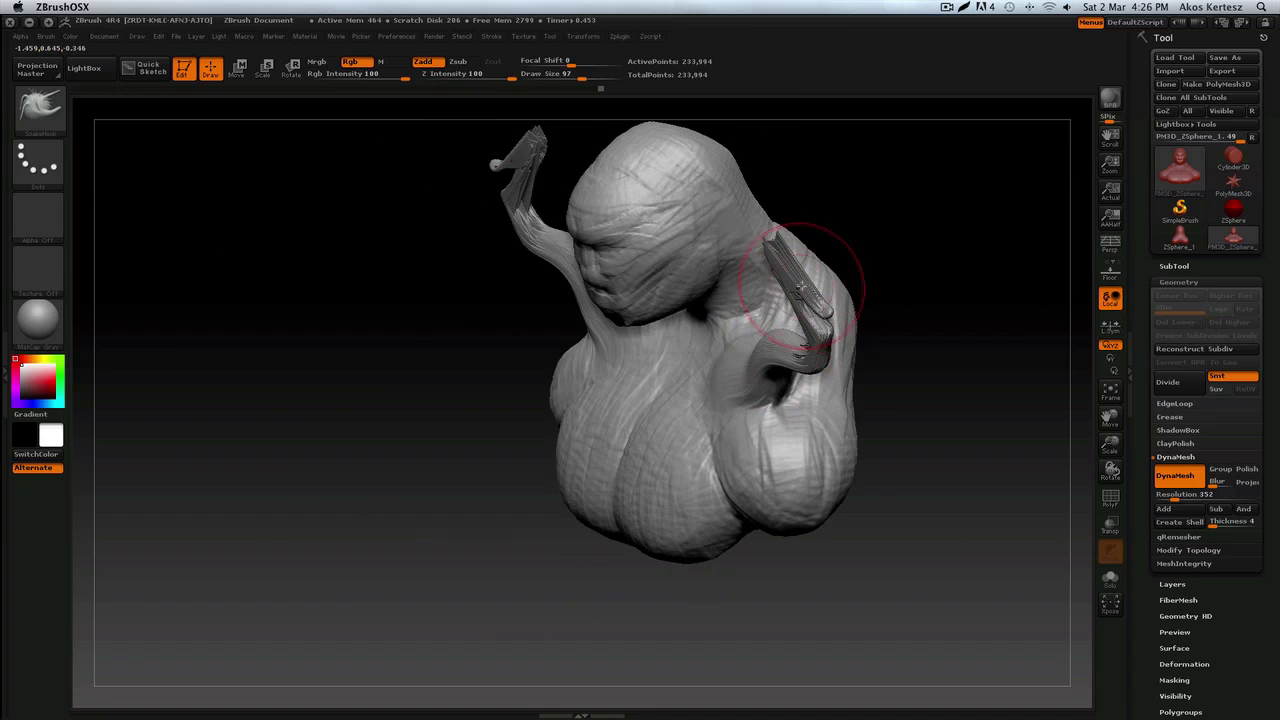
pyautogui.moveTo(845, 294)
pyautogui.mouseDown()
pyautogui.moveTo(759, 349)
pyautogui.moveTo(722, 348)
pyautogui.moveTo(822, 307)
pyautogui.moveTo(852, 314)
pyautogui.moveTo(850, 330)
pyautogui.moveTo(765, 268)
pyautogui.mouseUp()
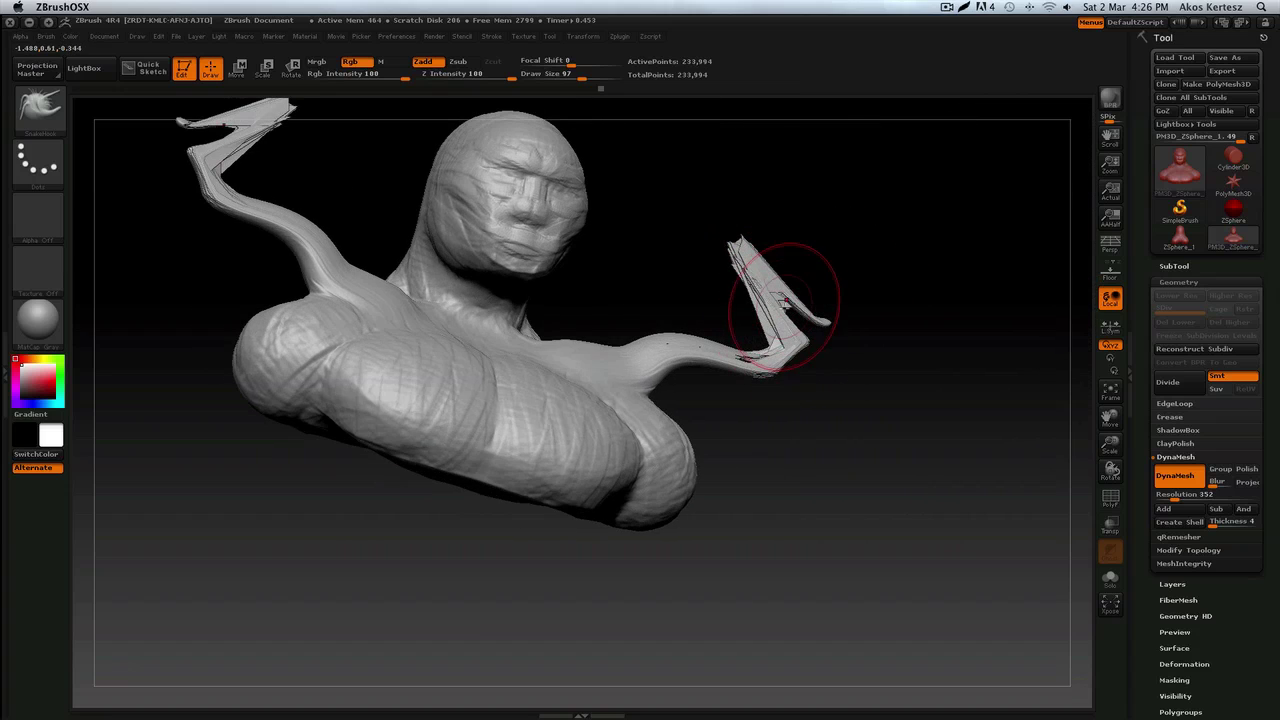
pyautogui.moveTo(768, 326)
pyautogui.keyDown('shift'); pyautogui.mouseDown()
pyautogui.moveTo(743, 365)
pyautogui.moveTo(749, 440)
pyautogui.moveTo(790, 394)
pyautogui.mouseUp(); pyautogui.keyUp('shift')
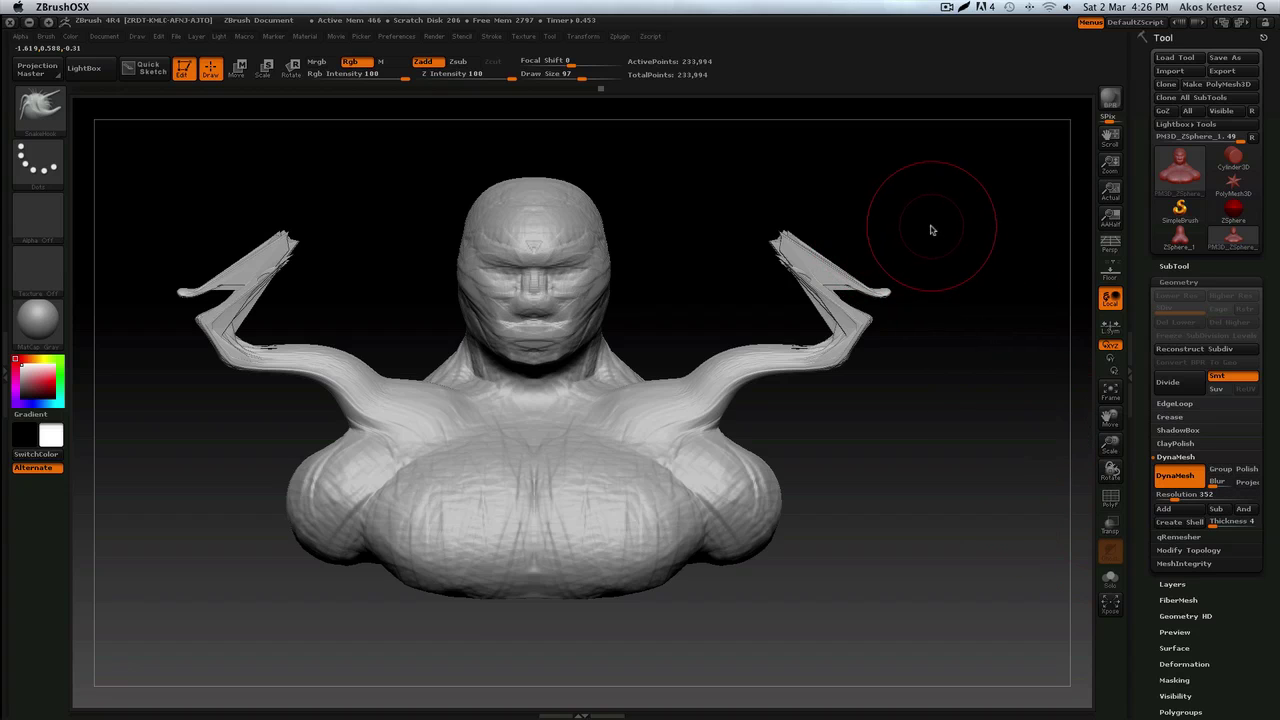
pyautogui.press('ctrl')
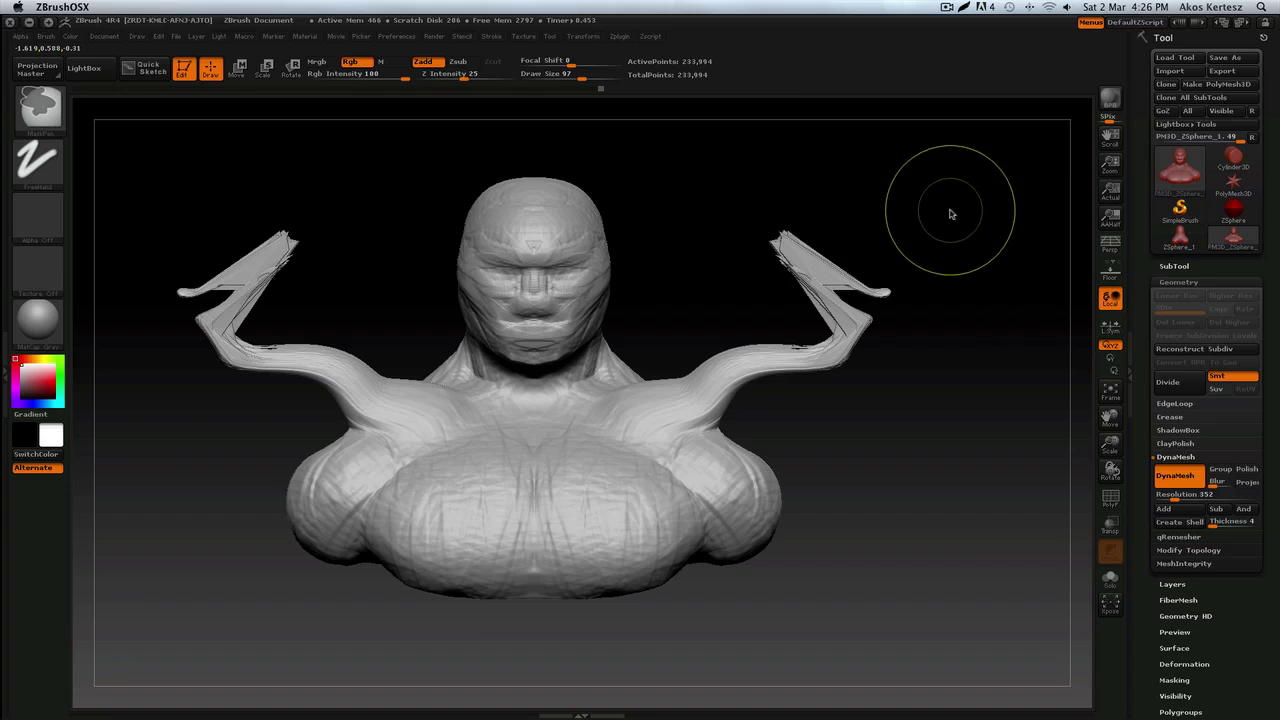
pyautogui.keyDown('ctrl'); pyautogui.moveTo(941, 304); pyautogui.dragTo(942, 302); pyautogui.keyUp('ctrl')
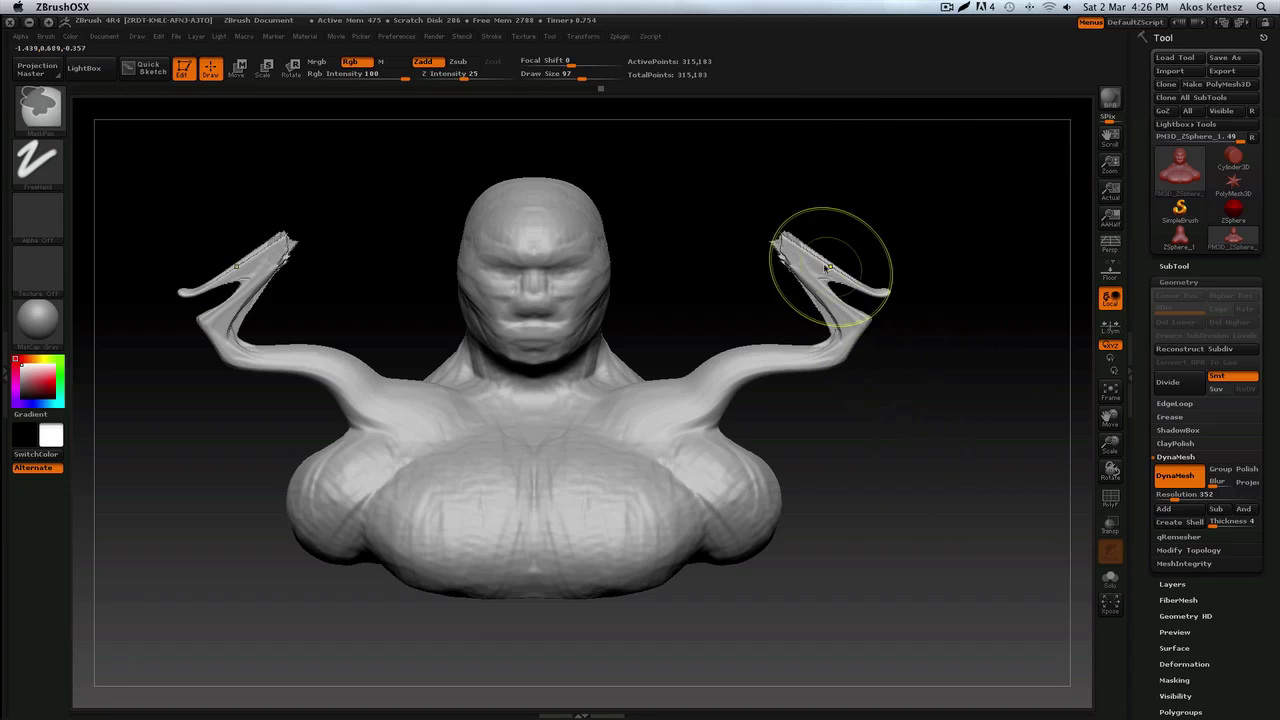
# Step: Smooth the ragged tips of the shoulder tendrils, remeshing the DynaMesh between passes
pyautogui.moveTo(871, 214)
pyautogui.mouseDown()
pyautogui.moveTo(903, 266)
pyautogui.moveTo(889, 269)
pyautogui.moveTo(859, 363)
pyautogui.moveTo(790, 348)
pyautogui.moveTo(786, 277)
pyautogui.moveTo(801, 343)
pyautogui.moveTo(771, 295)
pyautogui.mouseUp()
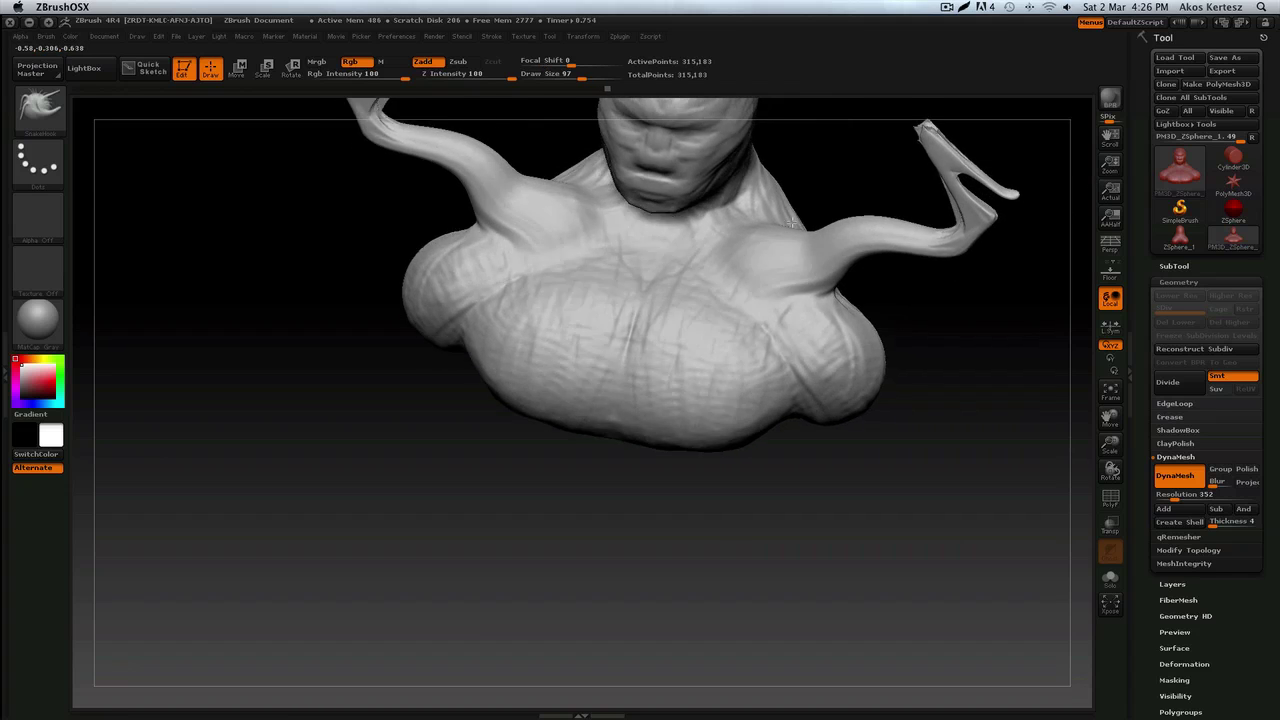
pyautogui.moveTo(934, 480)
pyautogui.keyDown('alt'); pyautogui.mouseDown()
pyautogui.moveTo(934, 309)
pyautogui.moveTo(942, 523)
pyautogui.mouseUp(); pyautogui.keyUp('alt')
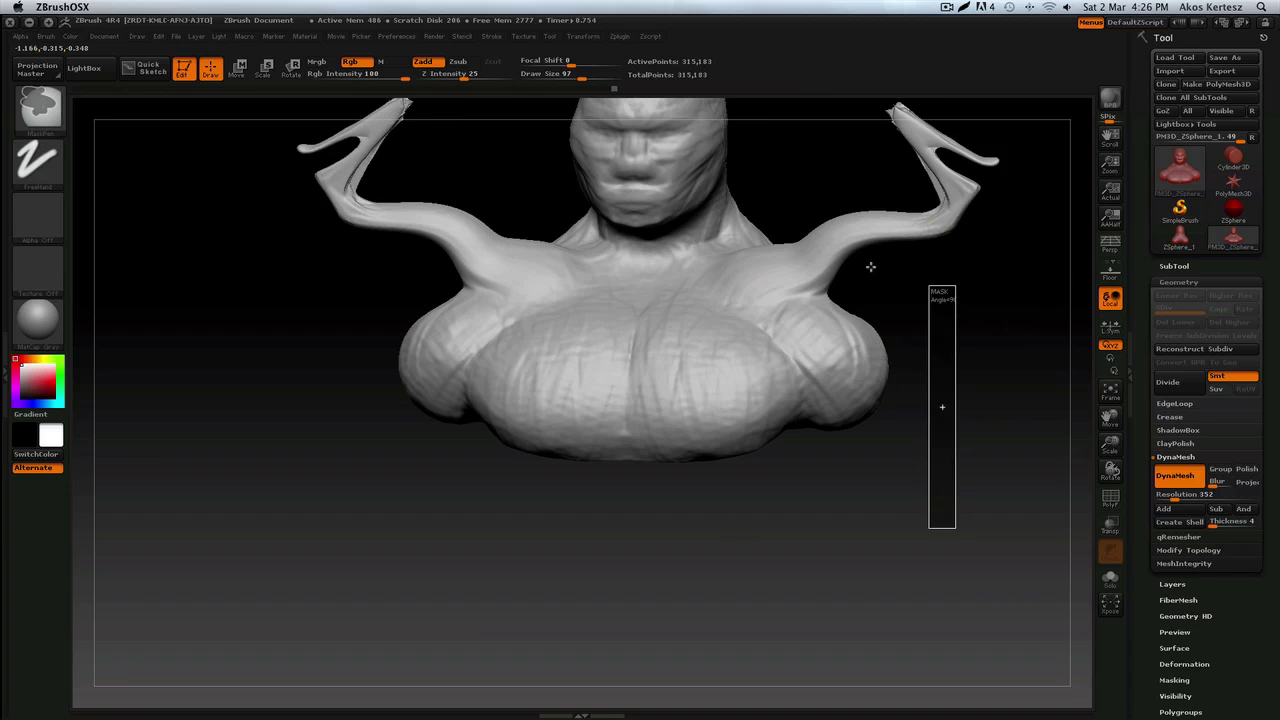
pyautogui.keyDown('ctrl'); pyautogui.moveTo(870, 266); pyautogui.dragTo(894, 229); pyautogui.keyUp('ctrl')
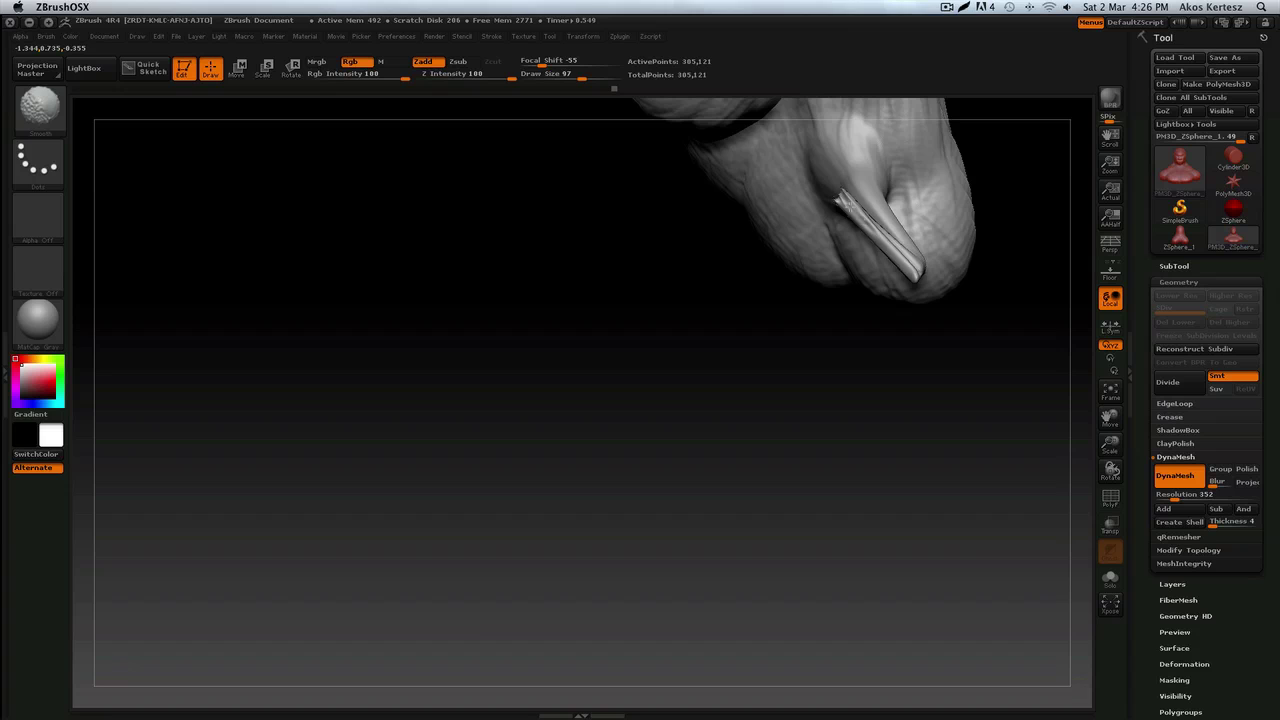
pyautogui.moveTo(700, 330)
pyautogui.mouseDown()
pyautogui.moveTo(869, 240)
pyautogui.moveTo(831, 235)
pyautogui.mouseUp()
pyautogui.keyDown('ctrl'); pyautogui.moveTo(908, 364); pyautogui.dragTo(832, 508); pyautogui.keyUp('ctrl')
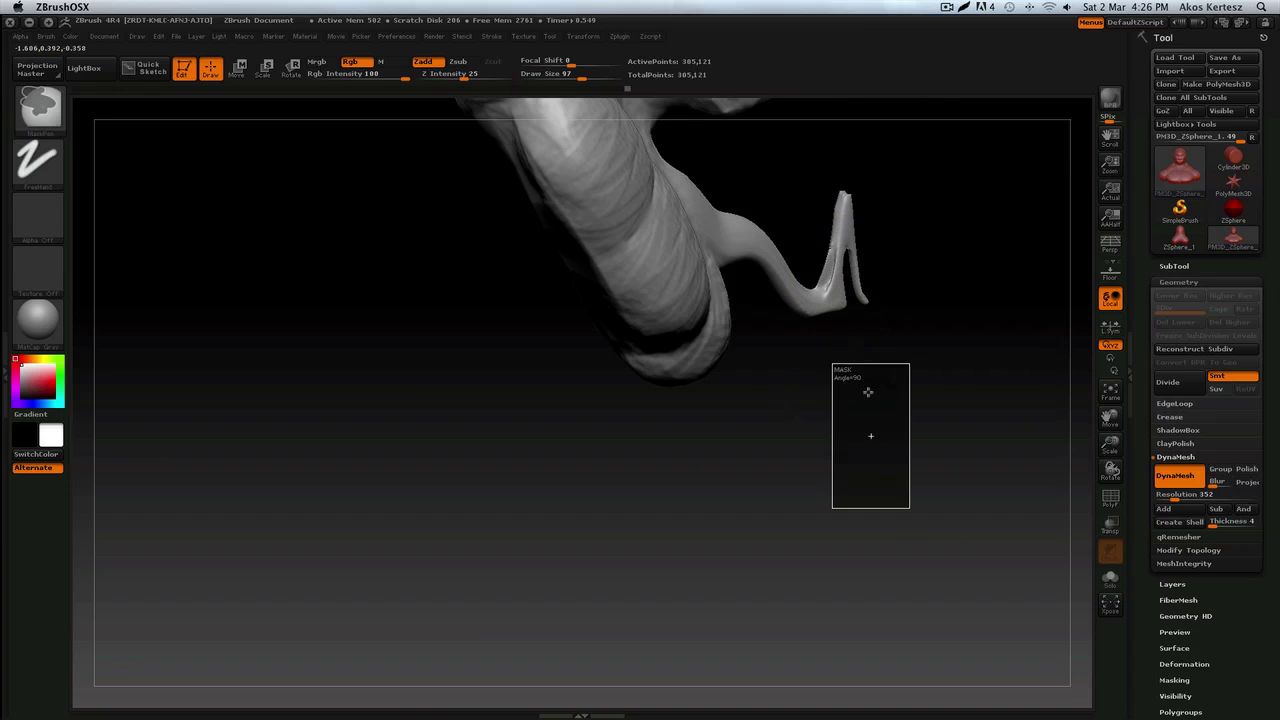
pyautogui.moveTo(882, 303); pyautogui.dragTo(848, 393)
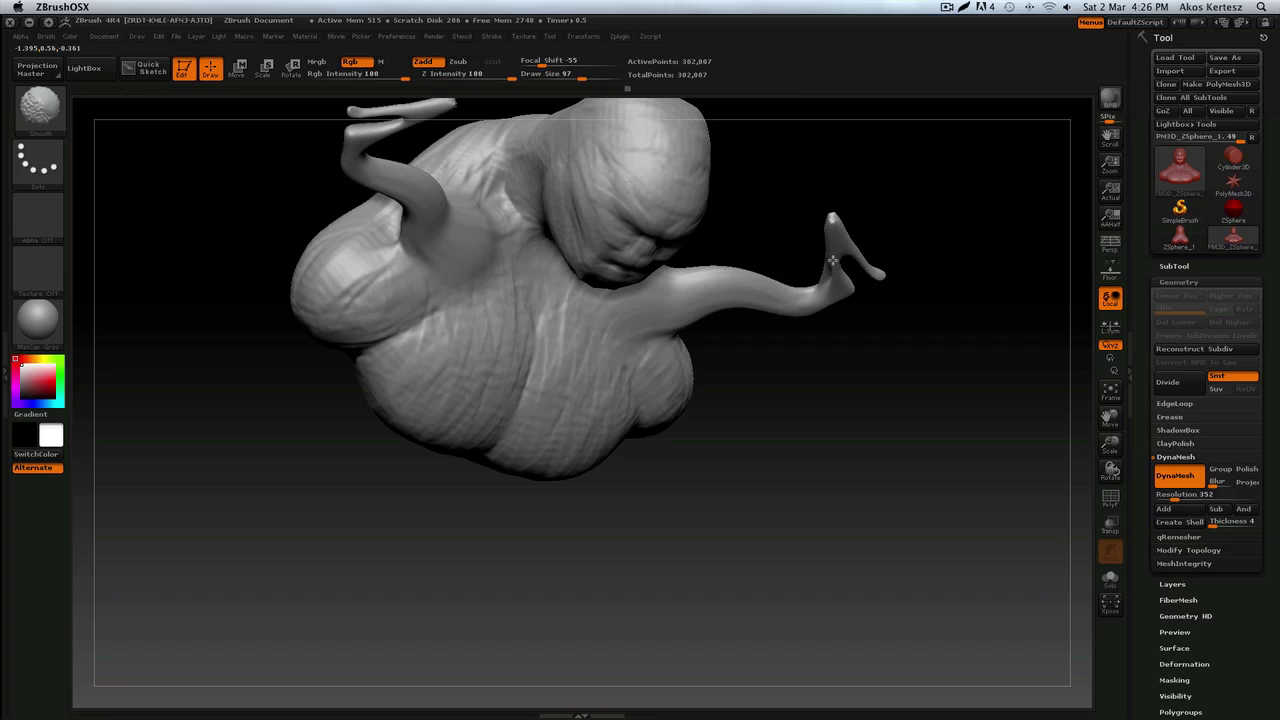
# Step: Smooth the forks and outer bends of the tendrils and remesh the model again for a clean surface
pyautogui.moveTo(857, 248); pyautogui.dragTo(843, 278)
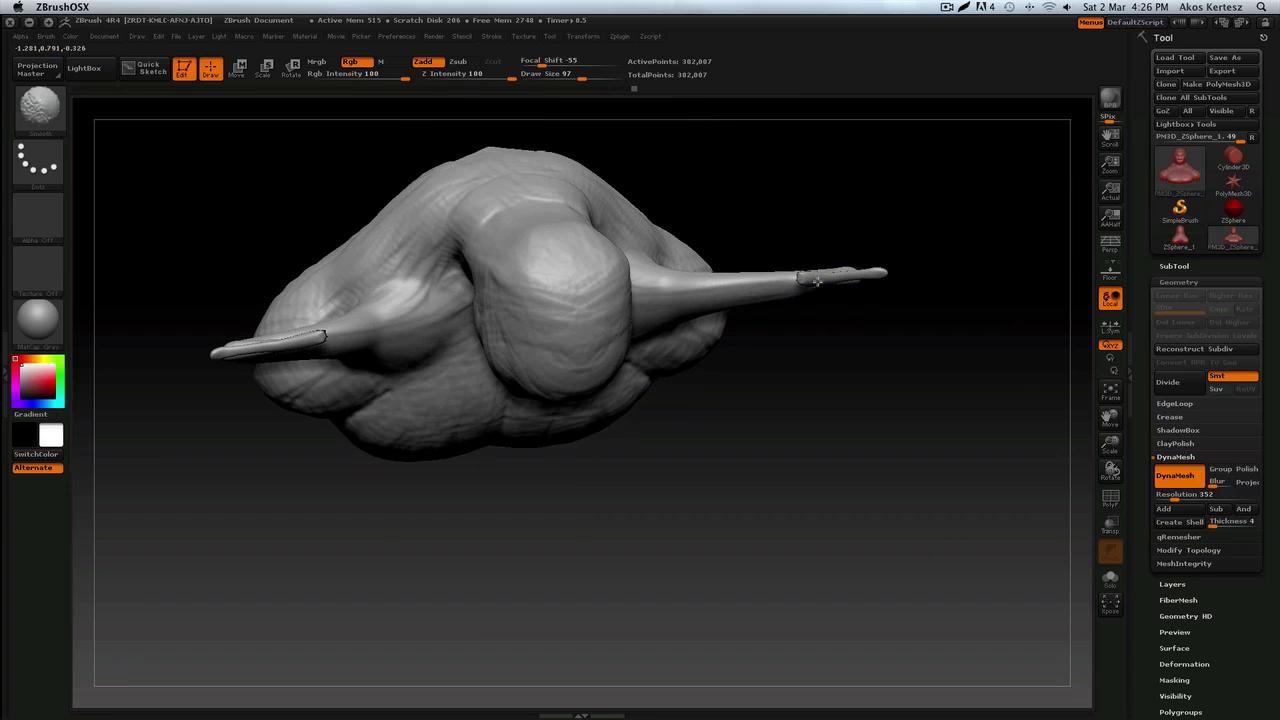
pyautogui.keyDown('ctrl'); pyautogui.moveTo(847, 340); pyautogui.dragTo(903, 446); pyautogui.keyUp('ctrl')
pyautogui.keyDown('ctrl'); pyautogui.moveTo(813, 440); pyautogui.dragTo(811, 420); pyautogui.keyUp('ctrl')
pyautogui.moveTo(811, 420); pyautogui.dragTo(803, 270)
pyautogui.keyDown('shift'); pyautogui.moveTo(778, 356); pyautogui.dragTo(794, 372); pyautogui.keyUp('shift')
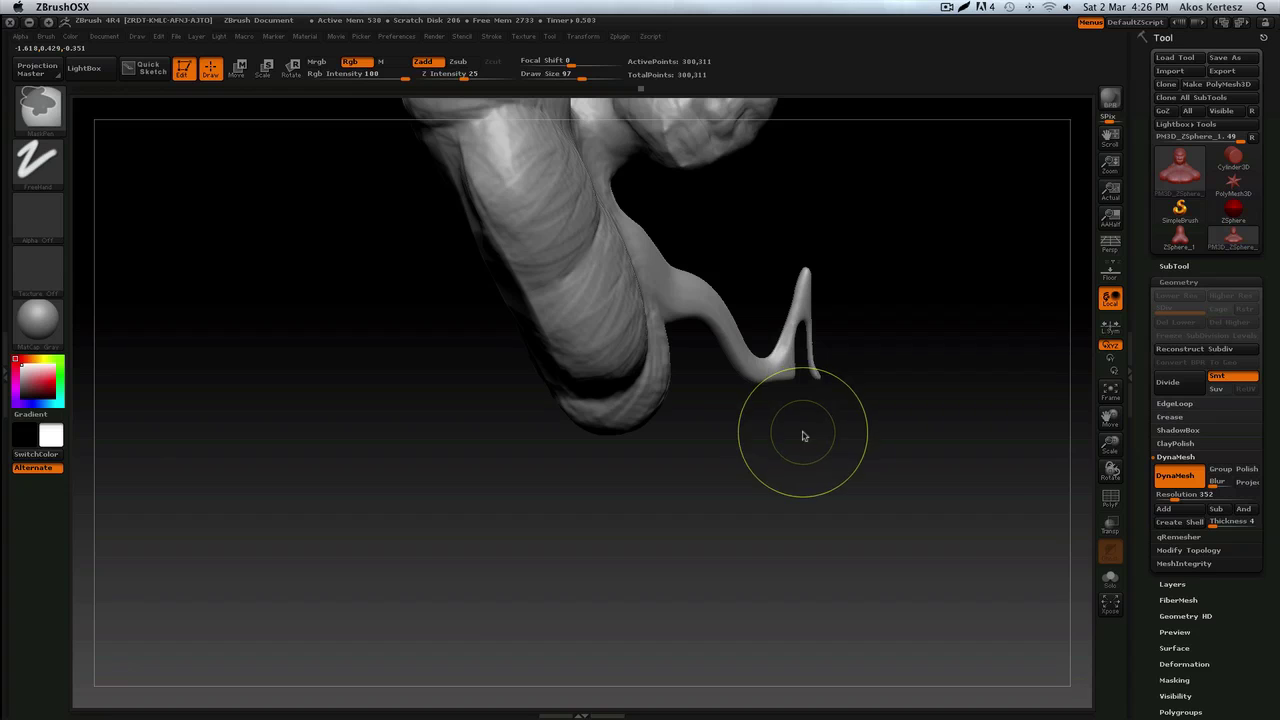
pyautogui.keyDown('ctrl'); pyautogui.moveTo(806, 440); pyautogui.dragTo(891, 577); pyautogui.keyUp('ctrl')
pyautogui.moveTo(866, 291)
pyautogui.mouseDown()
pyautogui.moveTo(763, 440)
pyautogui.moveTo(717, 409)
pyautogui.moveTo(792, 271)
pyautogui.moveTo(777, 366)
pyautogui.moveTo(785, 300)
pyautogui.mouseUp()
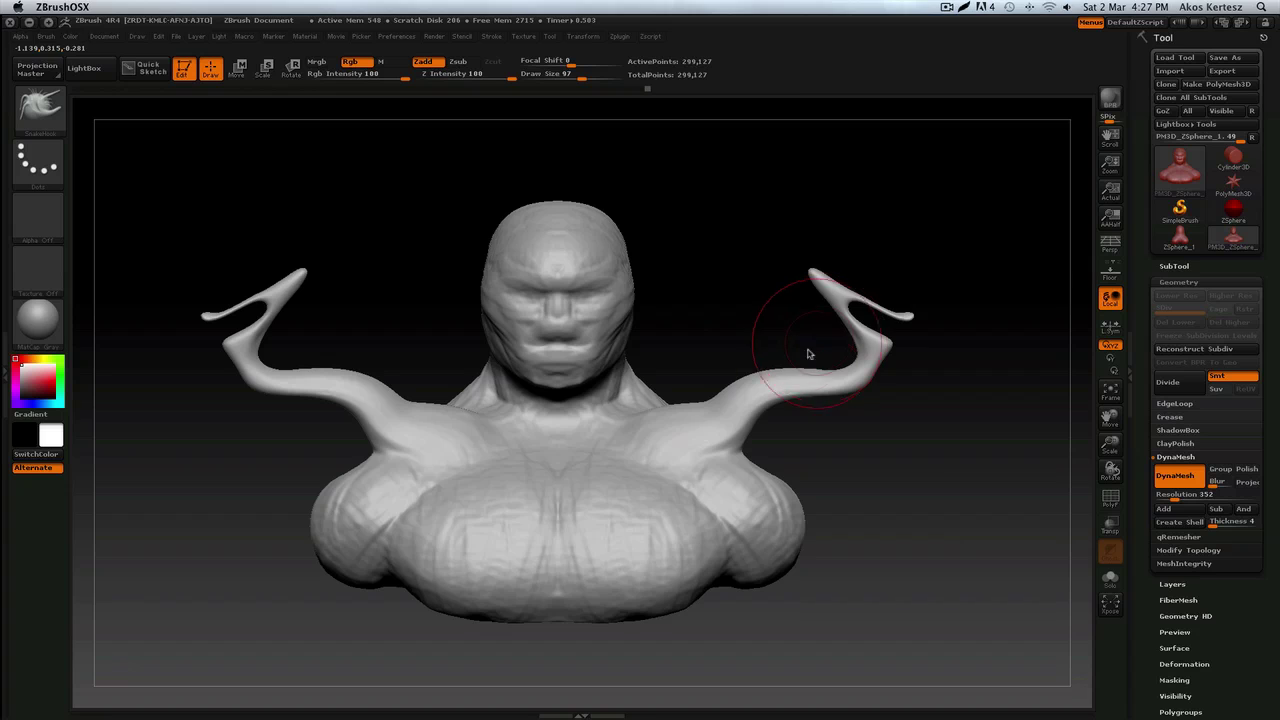
pyautogui.moveTo(860, 350)
pyautogui.mouseDown()
pyautogui.moveTo(771, 315)
pyautogui.moveTo(663, 351)
pyautogui.moveTo(640, 366)
pyautogui.moveTo(657, 392)
pyautogui.moveTo(658, 444)
pyautogui.moveTo(736, 345)
pyautogui.mouseUp()
pyautogui.press('ctrl')
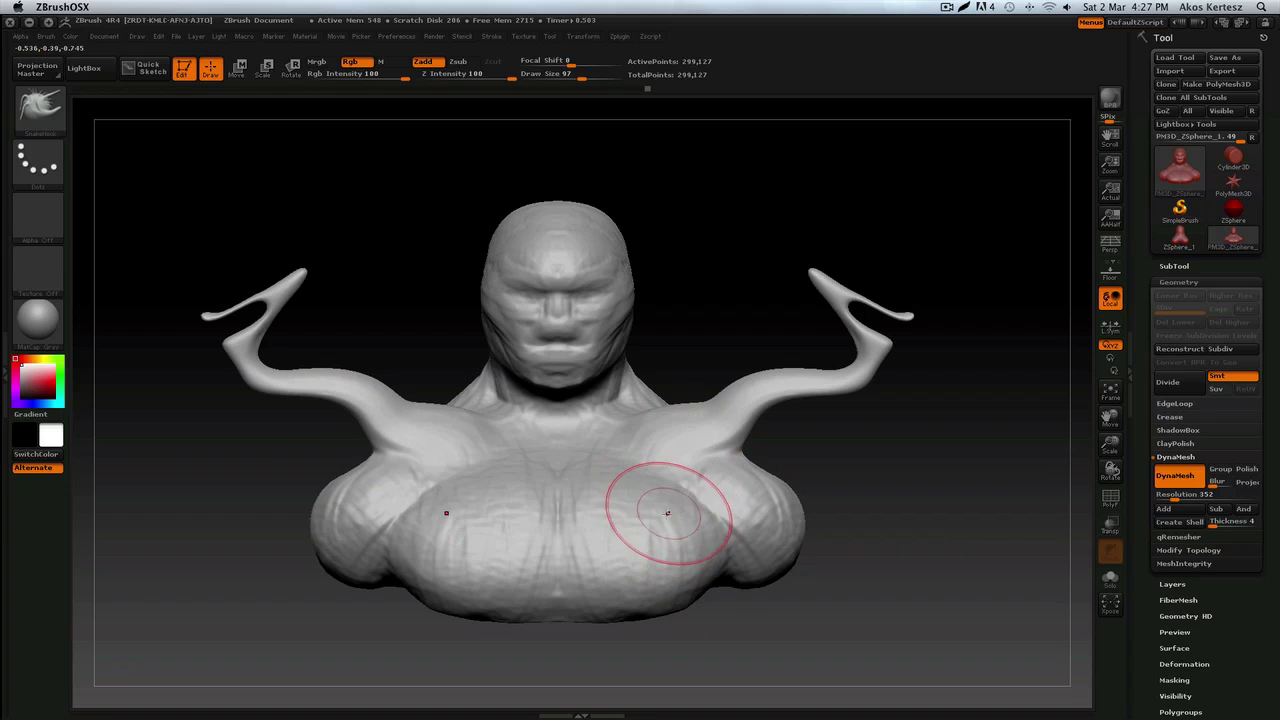
# Step: With ClayBuildup, sculpt fuller pectorals on both sides of the chest and out toward the armpits
pyautogui.press('b')
pyautogui.press('c')
pyautogui.press('b')
pyautogui.moveTo(596, 500)
pyautogui.mouseDown()
pyautogui.moveTo(590, 567)
pyautogui.moveTo(674, 578)
pyautogui.moveTo(686, 524)
pyautogui.mouseUp()
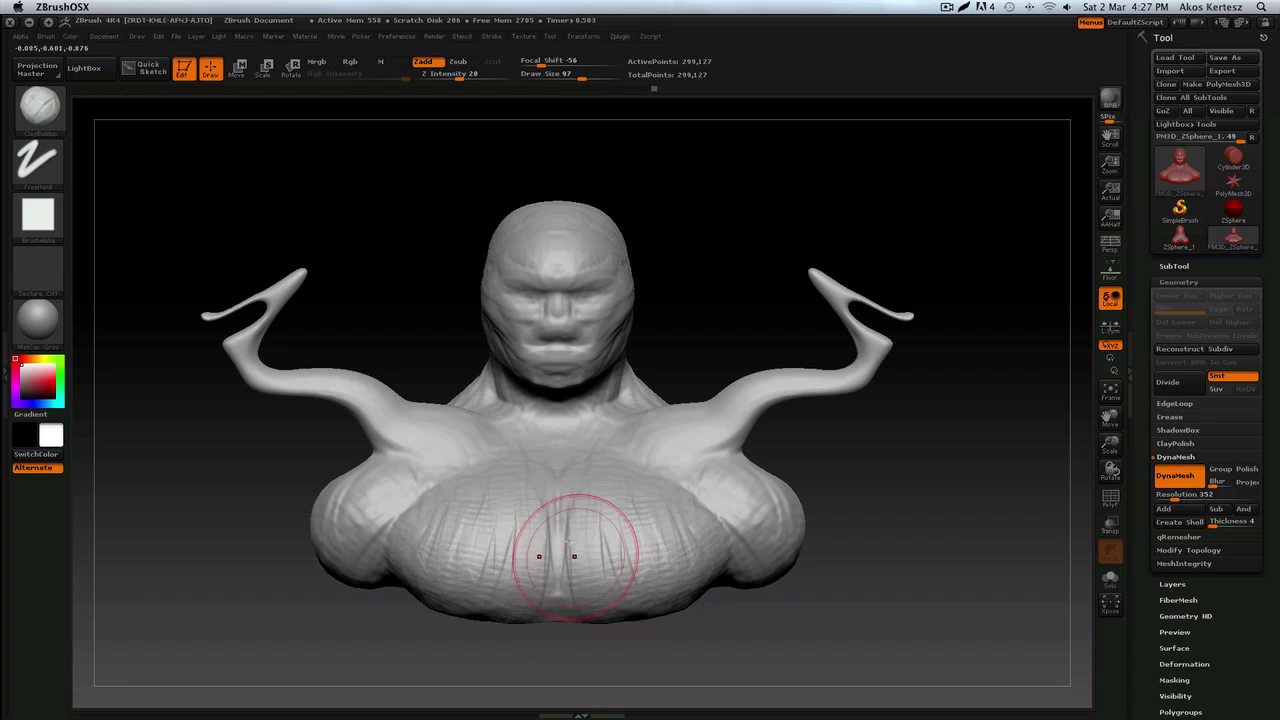
pyautogui.moveTo(474, 458)
pyautogui.mouseDown()
pyautogui.moveTo(434, 470)
pyautogui.moveTo(506, 464)
pyautogui.moveTo(496, 512)
pyautogui.mouseUp()
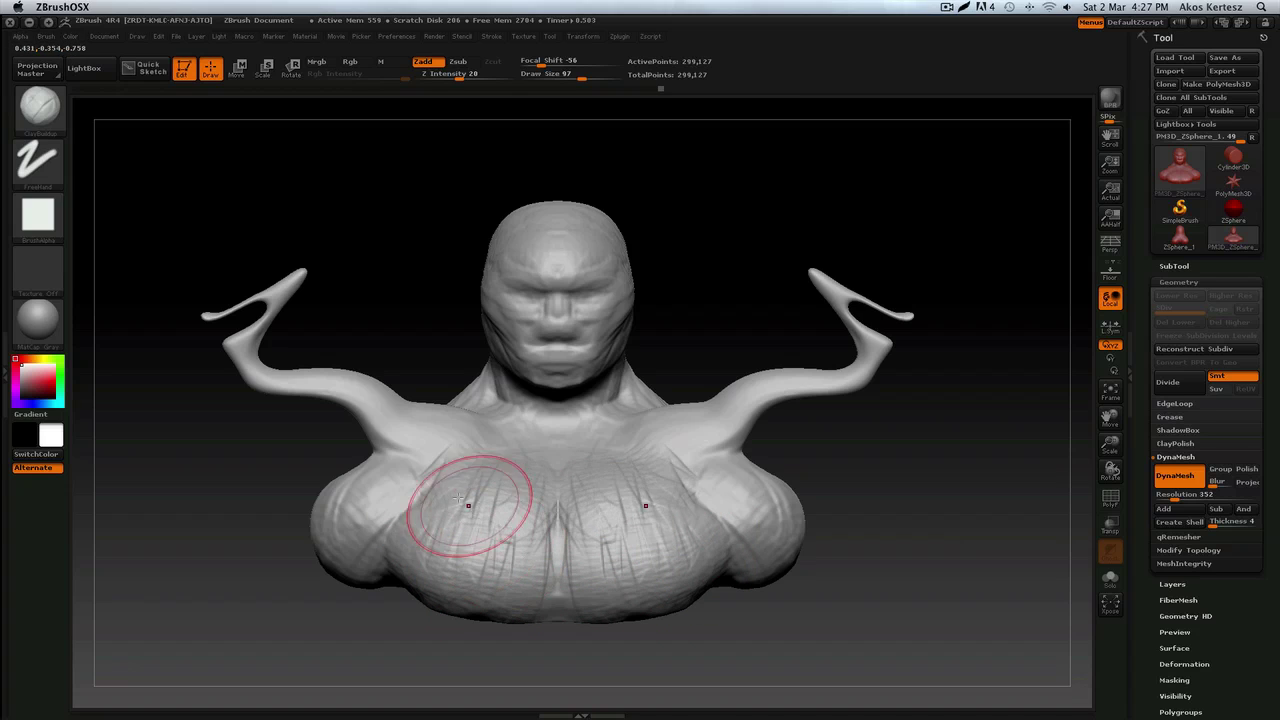
pyautogui.moveTo(420, 502); pyautogui.dragTo(408, 484)
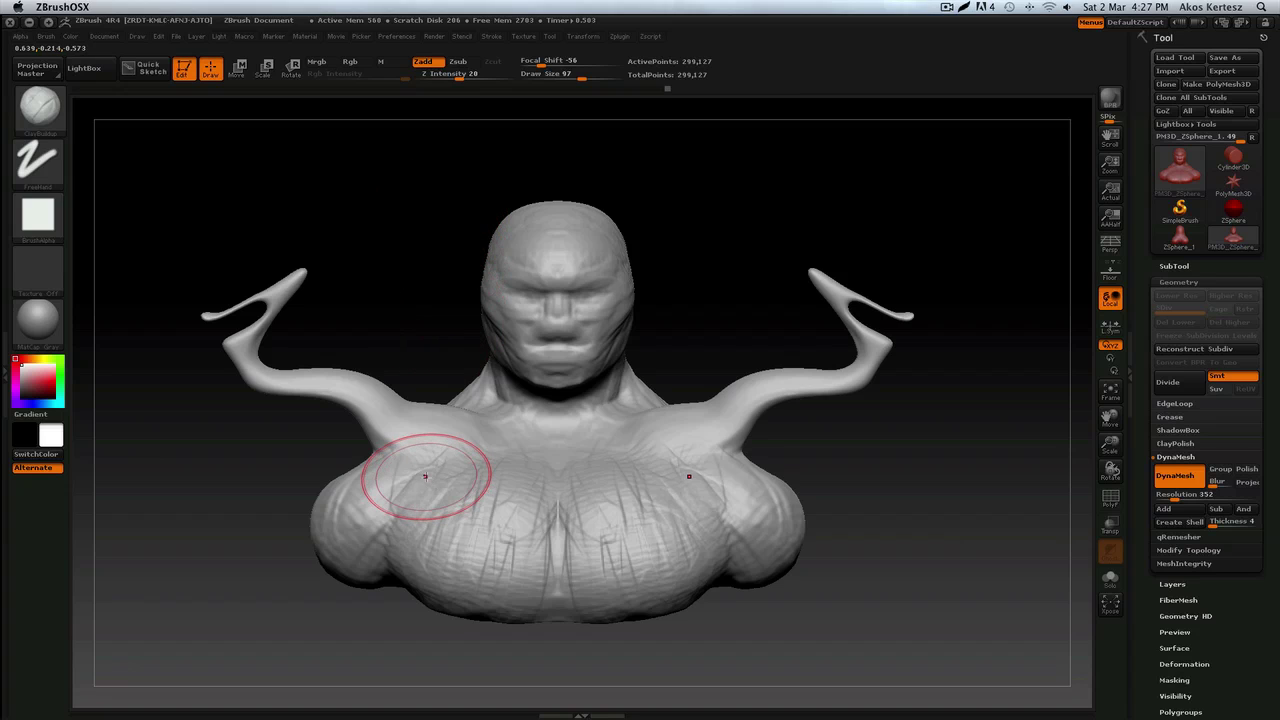
# Step: With SnakeHook, pull horns from the sides and top of the head and drastically stretch the face and chest
pyautogui.press('b')
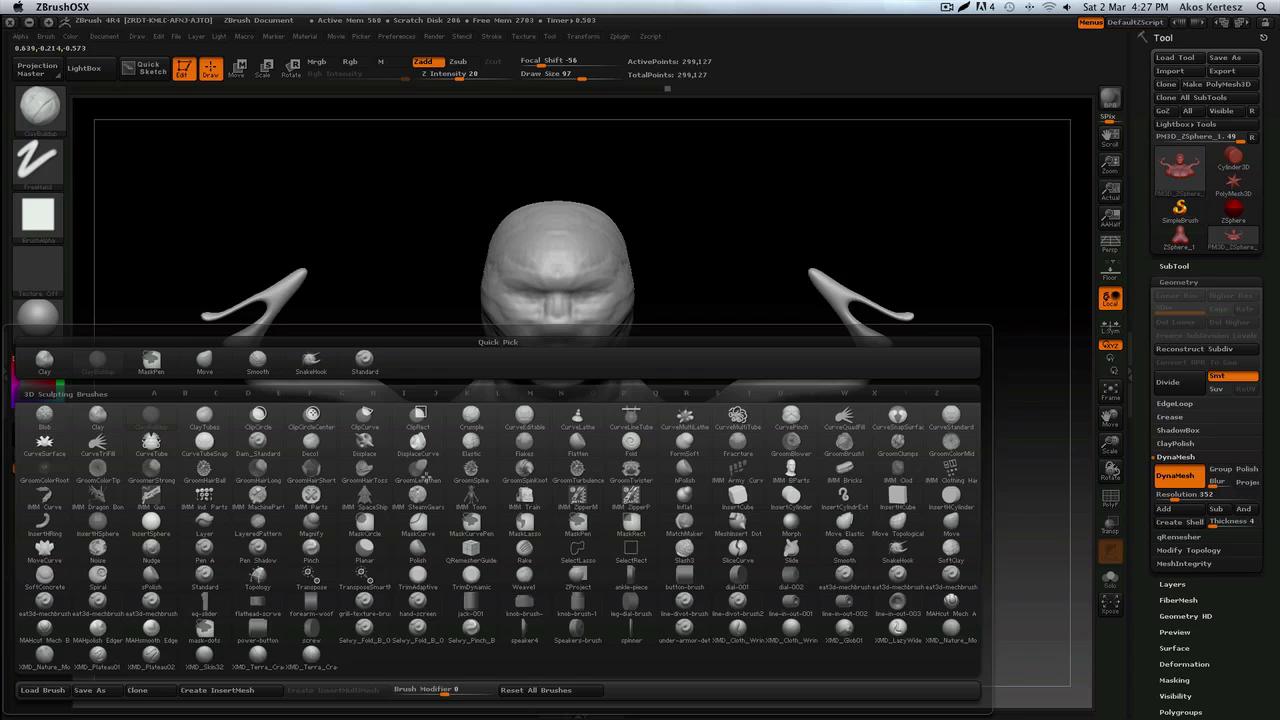
pyautogui.press('s')
pyautogui.press('h')
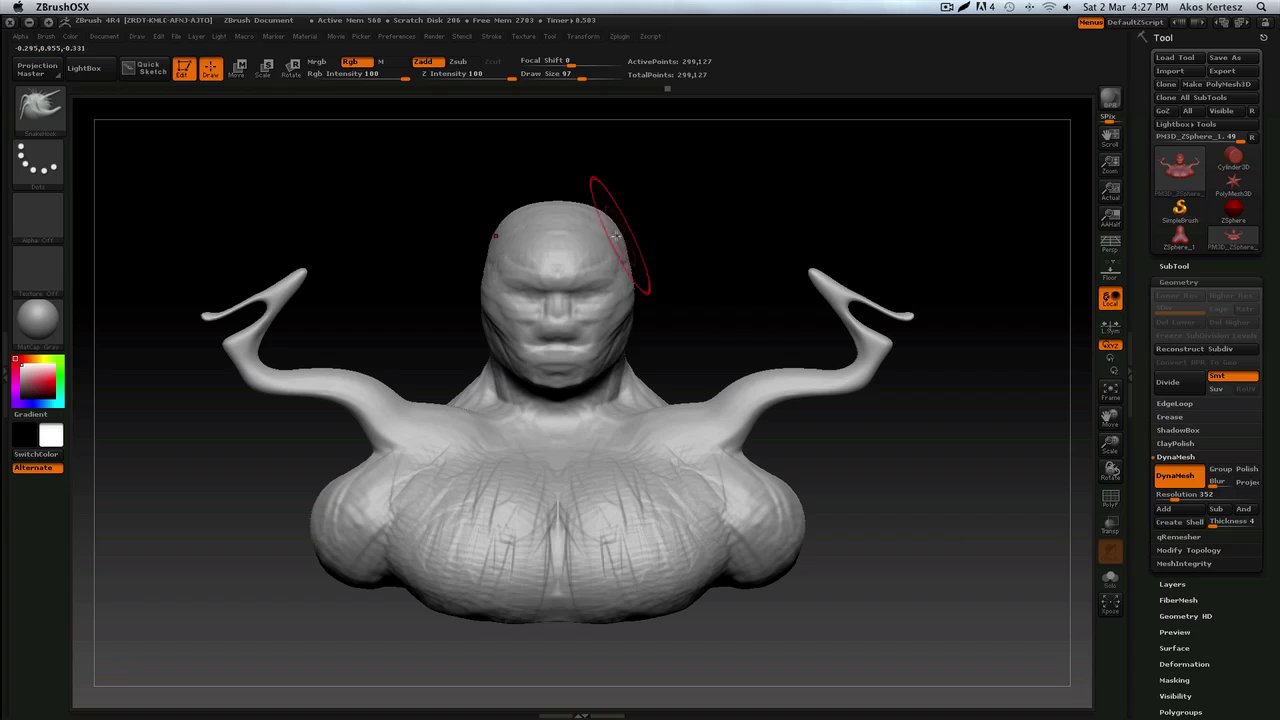
pyautogui.moveTo(600, 220); pyautogui.dragTo(736, 192)
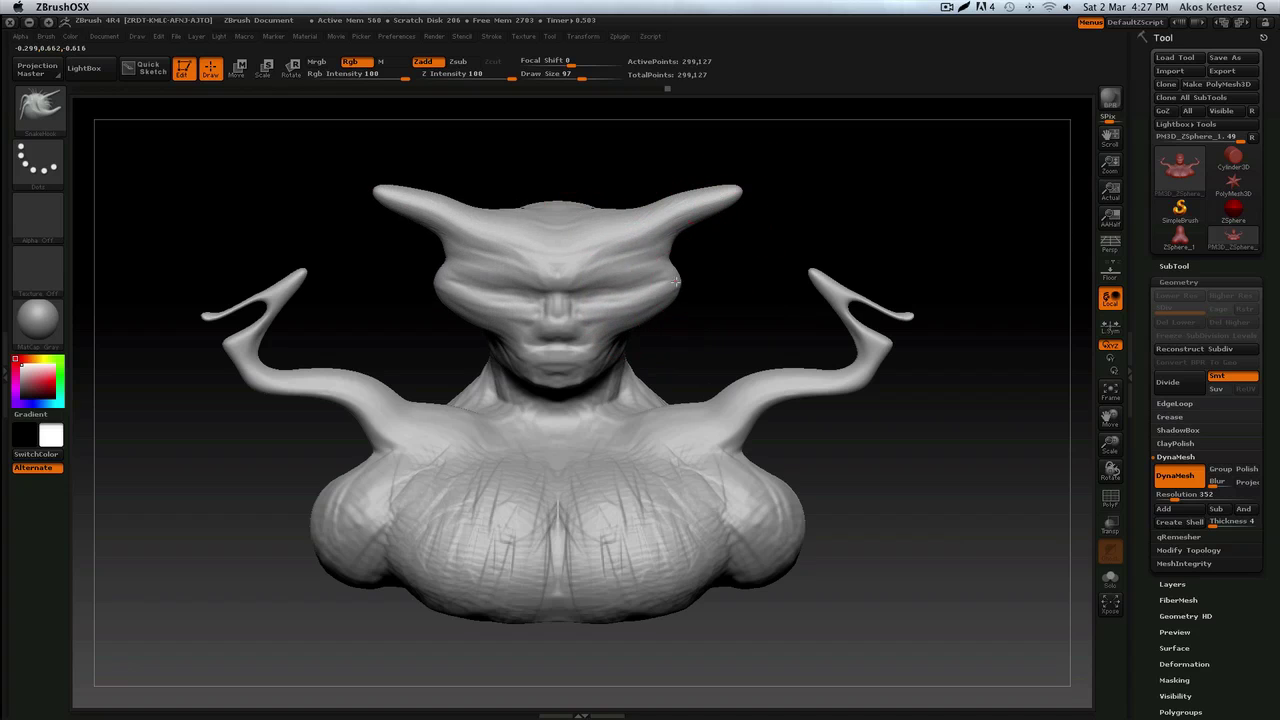
pyautogui.moveTo(534, 209); pyautogui.dragTo(629, 157)
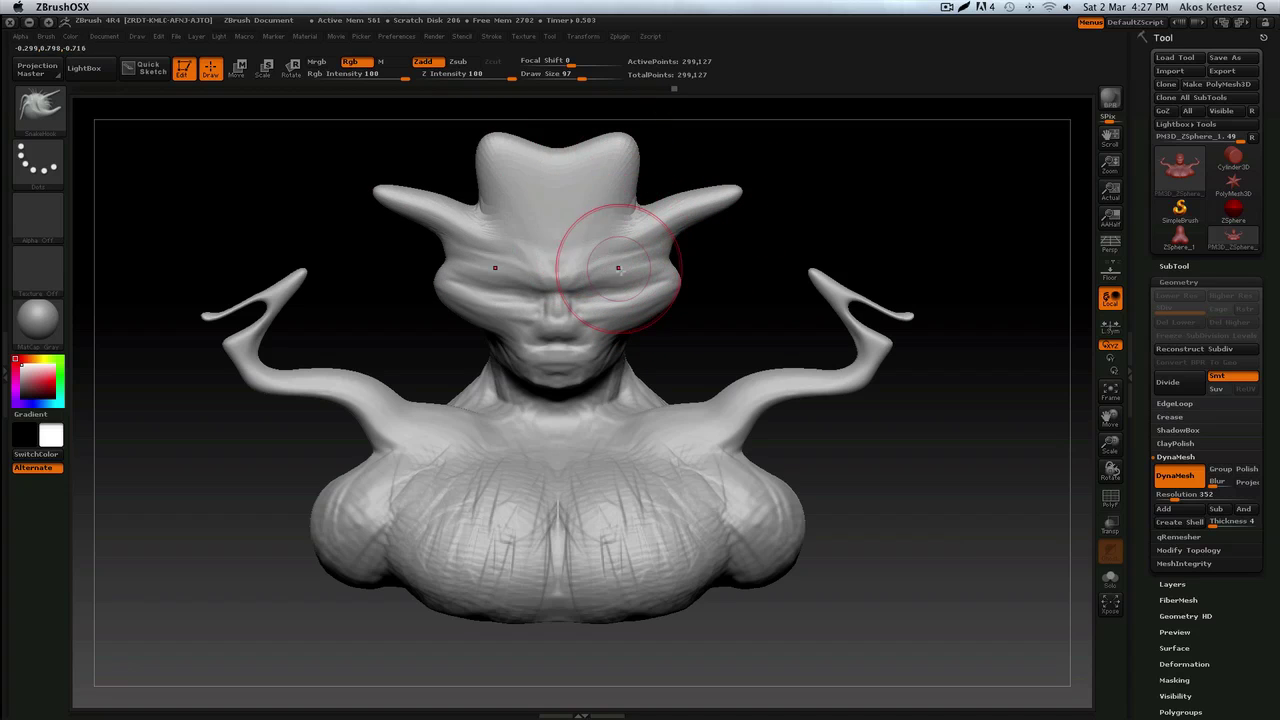
pyautogui.moveTo(470, 455); pyautogui.dragTo(529, 363)
pyautogui.moveTo(488, 408)
pyautogui.mouseDown()
pyautogui.moveTo(610, 400)
pyautogui.moveTo(640, 300)
pyautogui.moveTo(600, 480)
pyautogui.moveTo(660, 545)
pyautogui.mouseUp()
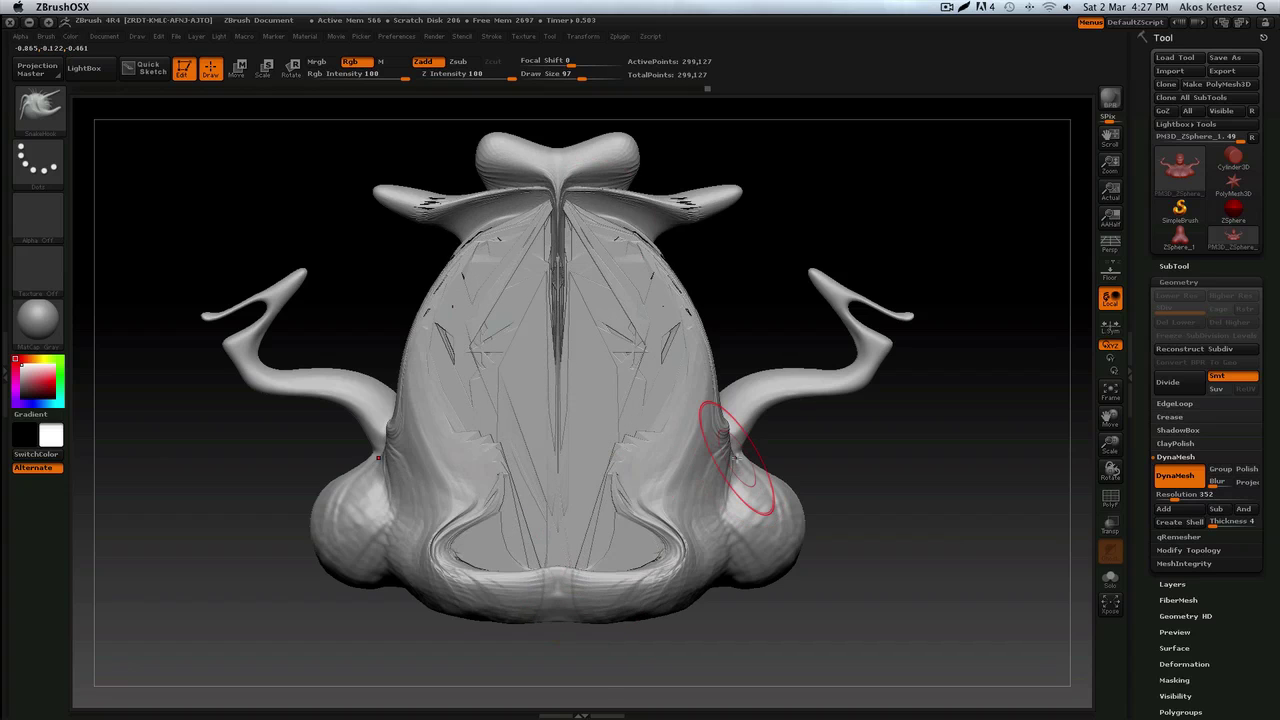